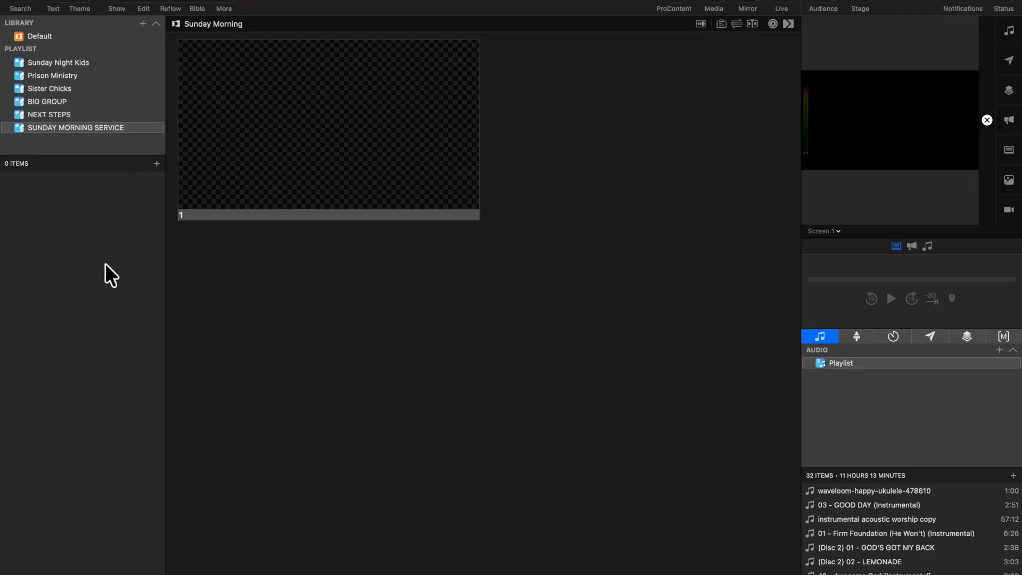
# - Browse the NEXT STEPS, BIG GROUP and Sister Chicks playlists, then return to SUNDAY MORNING SERVICE
pyautogui.click(54, 123)
pyautogui.click(57, 110)
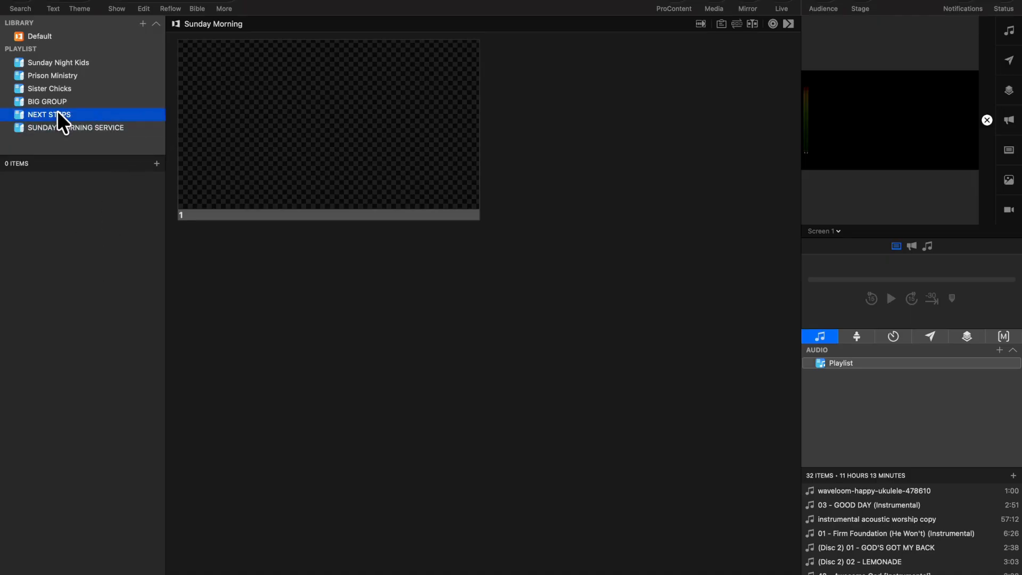
pyautogui.click(59, 97)
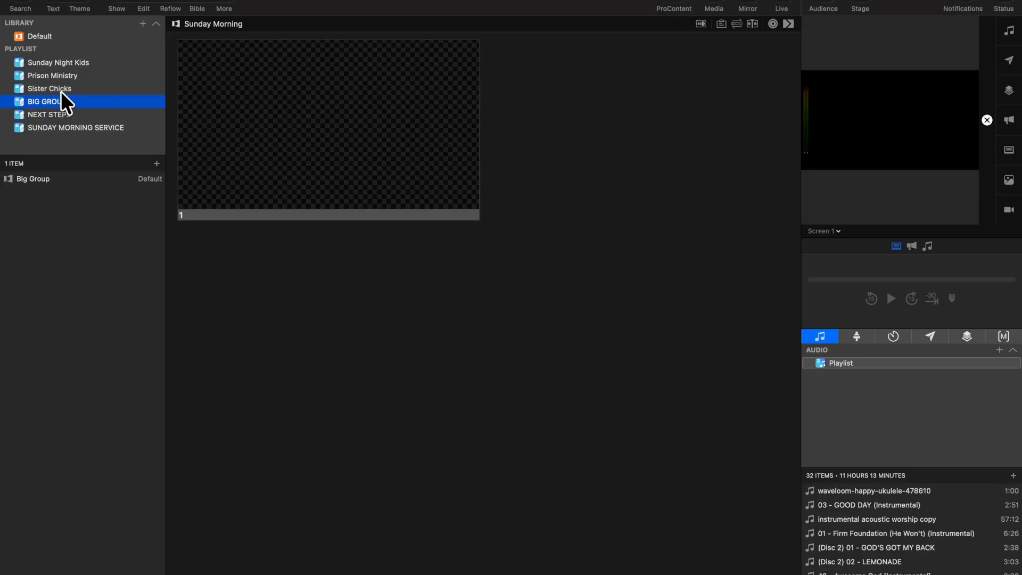
pyautogui.click(61, 90)
pyautogui.click(60, 128)
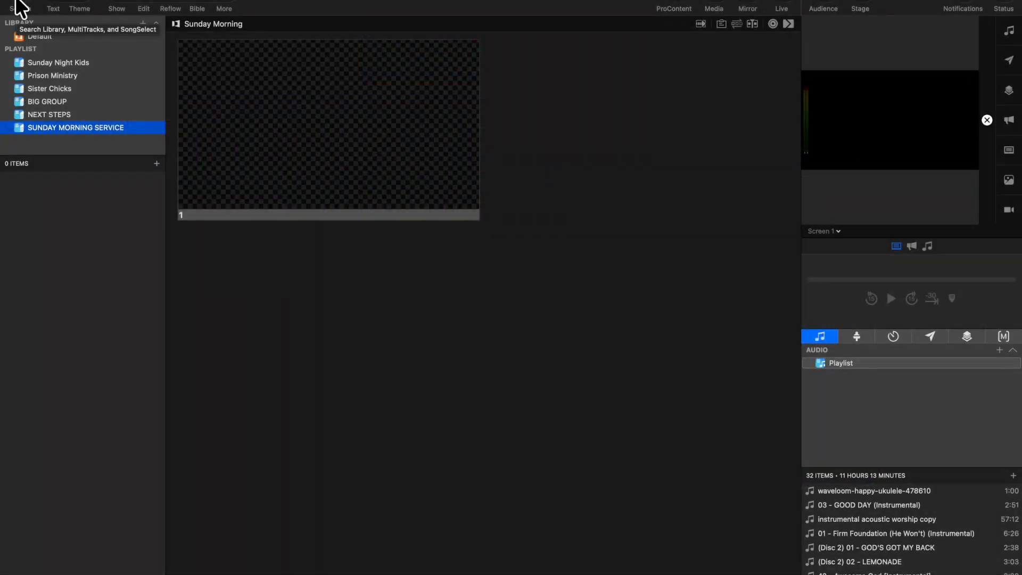
# - Create a new presentation named ROTATING ANNOUNCEMENTS in the SUNDAY MORNING SERVICE playlist
pyautogui.click(143, 24)
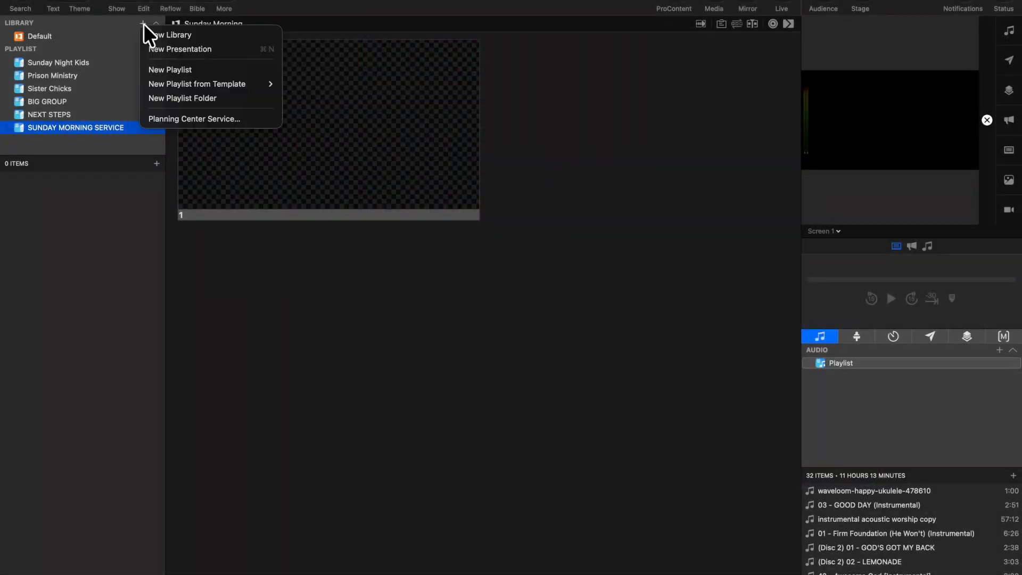
pyautogui.click(158, 47)
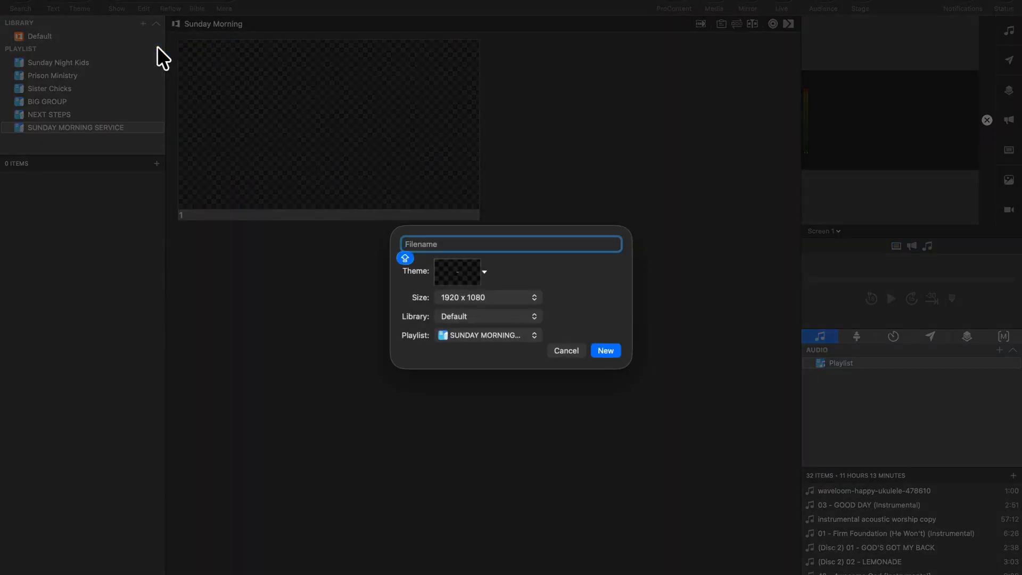
pyautogui.write('ROTATING ANNOUNCEMENTS')
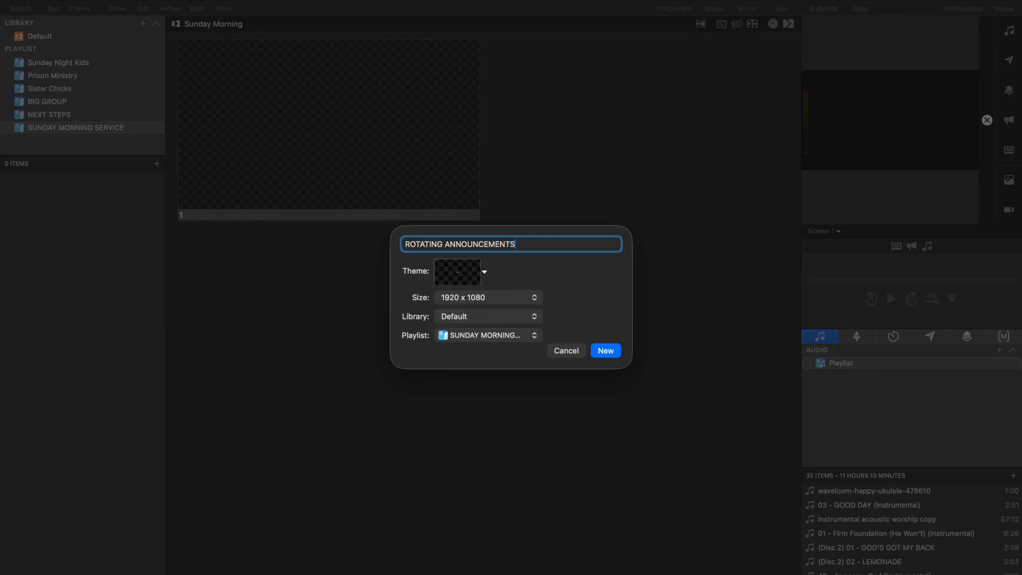
pyautogui.click(478, 335)
pyautogui.click(477, 335)
pyautogui.click(600, 347)
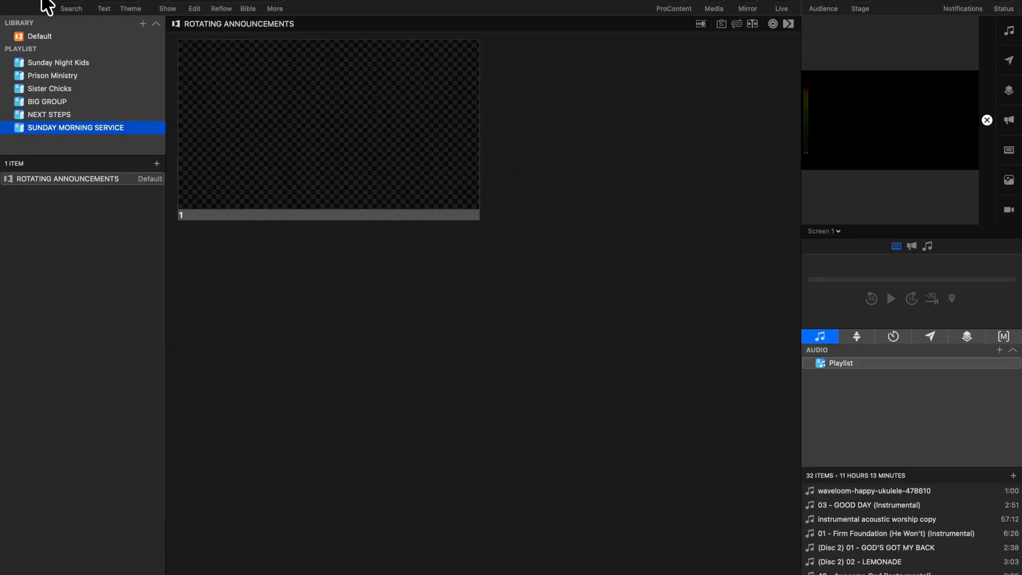
# - Drag MEALS (Presentation) (4).jpg, Serving this Week (6).jpg and Announcements (16).jpg from Downloads in as slides 1-3
pyautogui.click(41, 5)
pyautogui.click(110, 566)
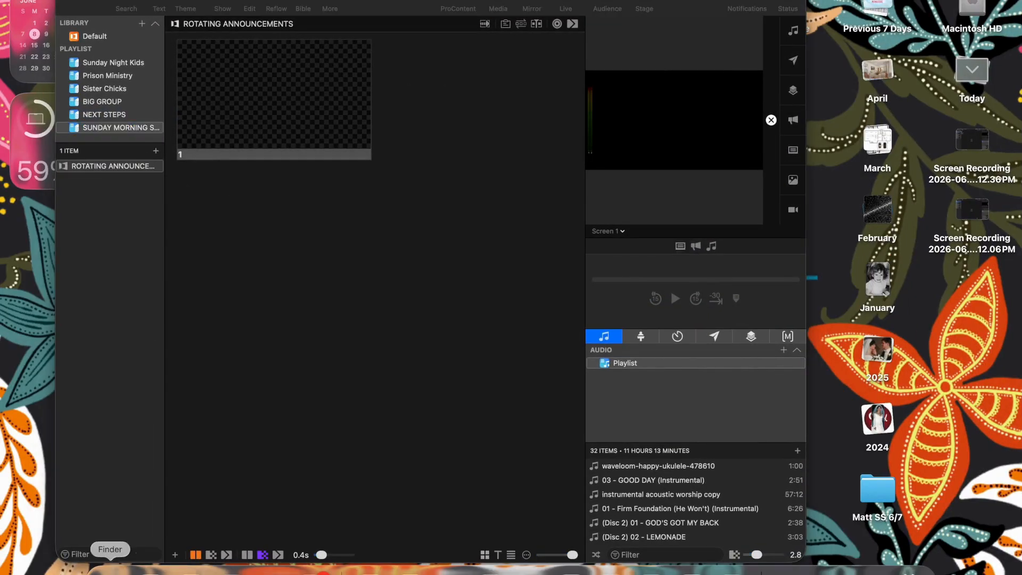
pyautogui.click(296, 370)
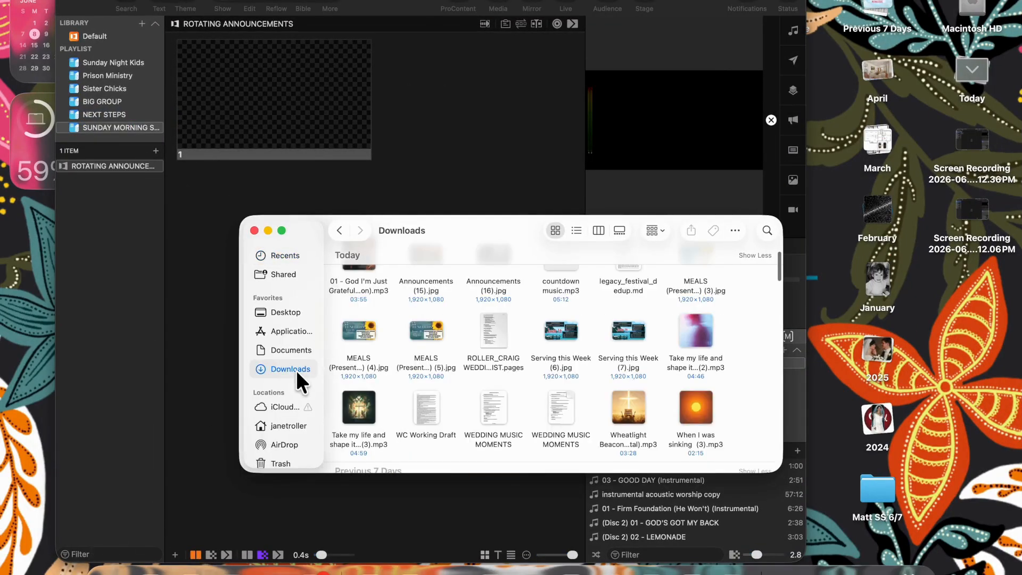
pyautogui.moveTo(364, 328); pyautogui.dragTo(329, 120)
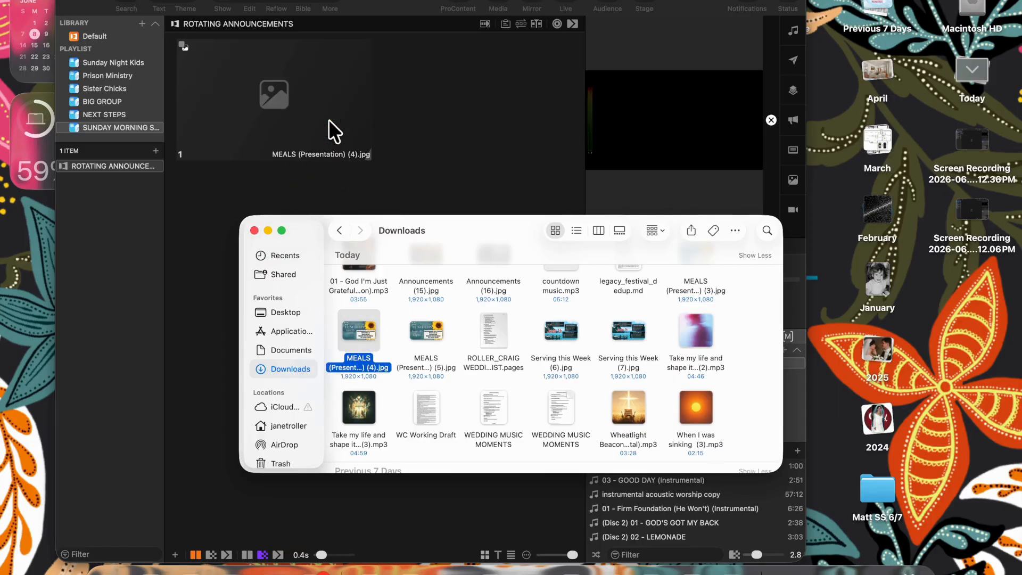
pyautogui.moveTo(562, 330); pyautogui.dragTo(487, 119)
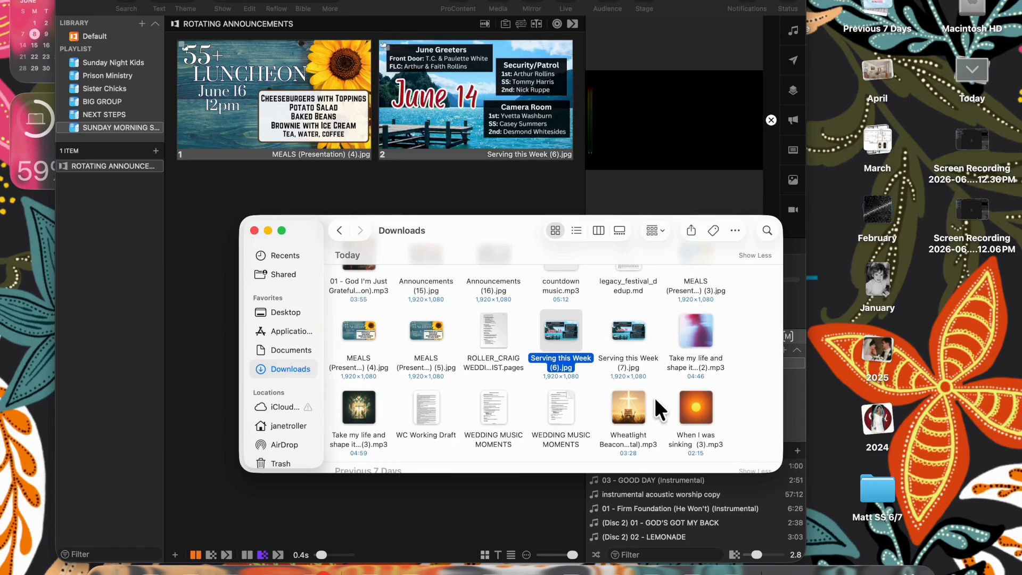
pyautogui.scroll(2, 654, 395)
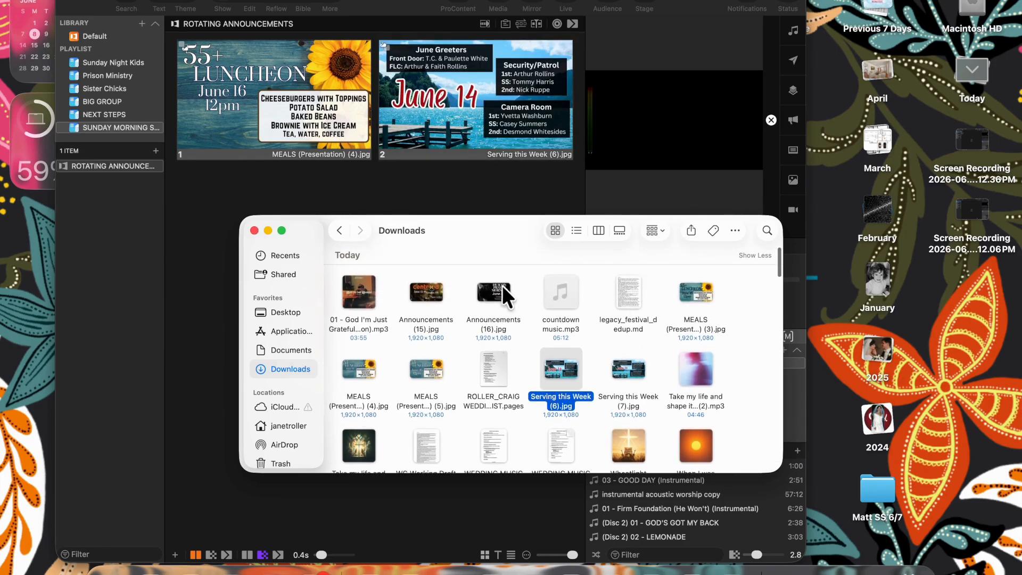
pyautogui.moveTo(502, 285); pyautogui.dragTo(572, 139)
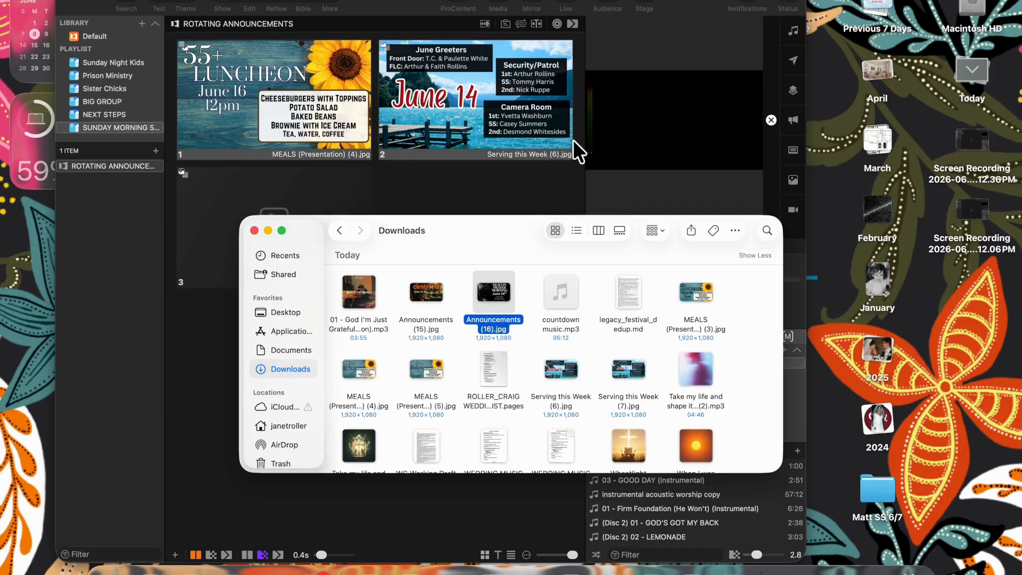
pyautogui.click(254, 230)
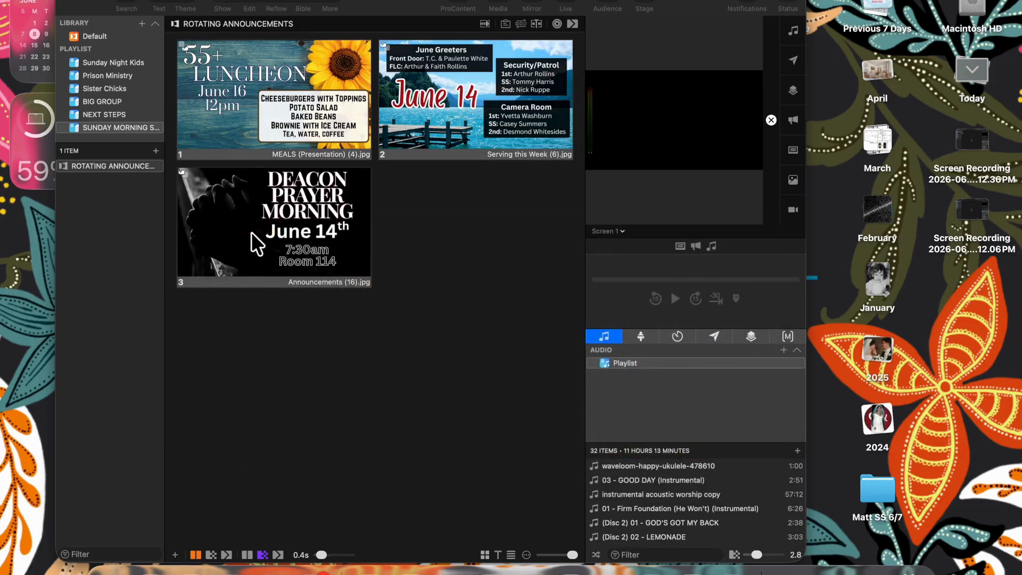
pyautogui.click(102, 1)
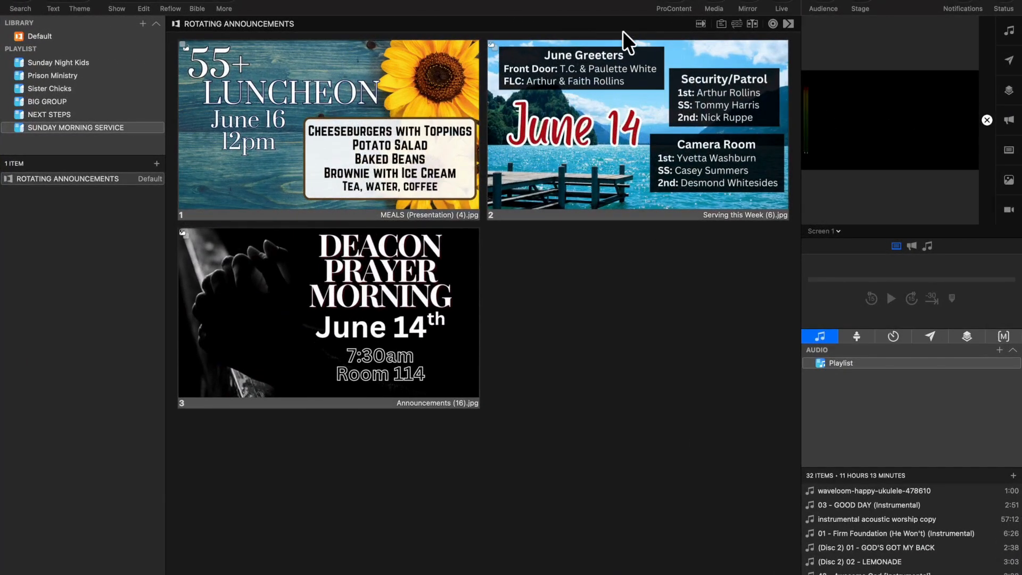
# - Set the slides to auto-advance every 5 seconds
pyautogui.click(736, 23)
pyautogui.click(737, 24)
pyautogui.click(699, 23)
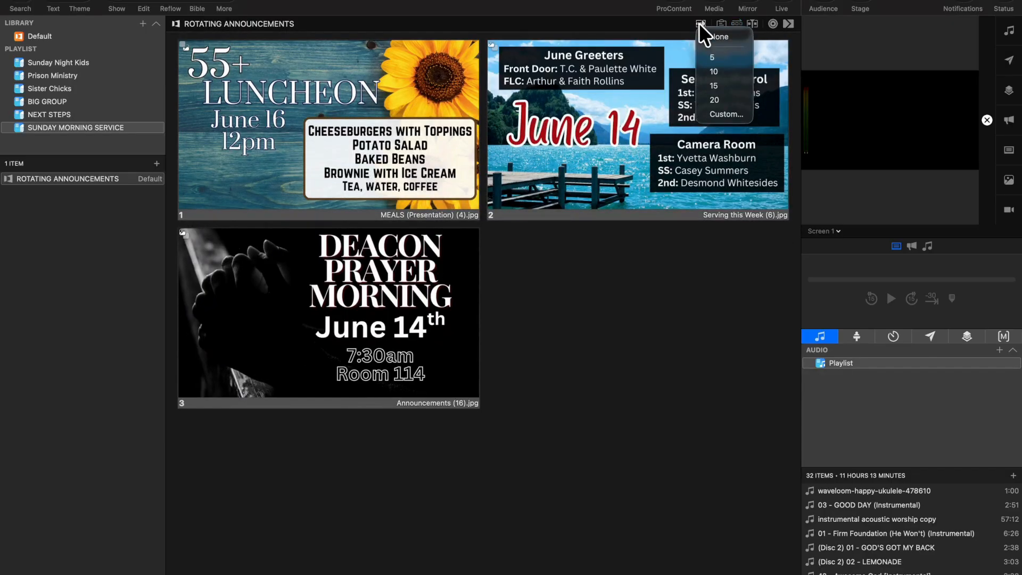
pyautogui.click(712, 55)
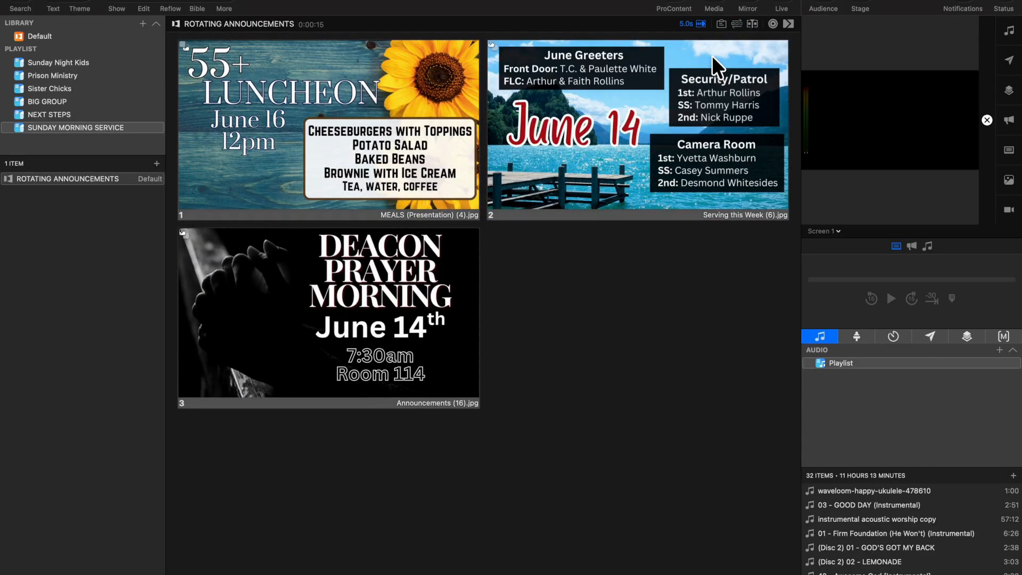
# - Apply the 0.43 s Dissolve transition and start slide 1 live
pyautogui.click(787, 24)
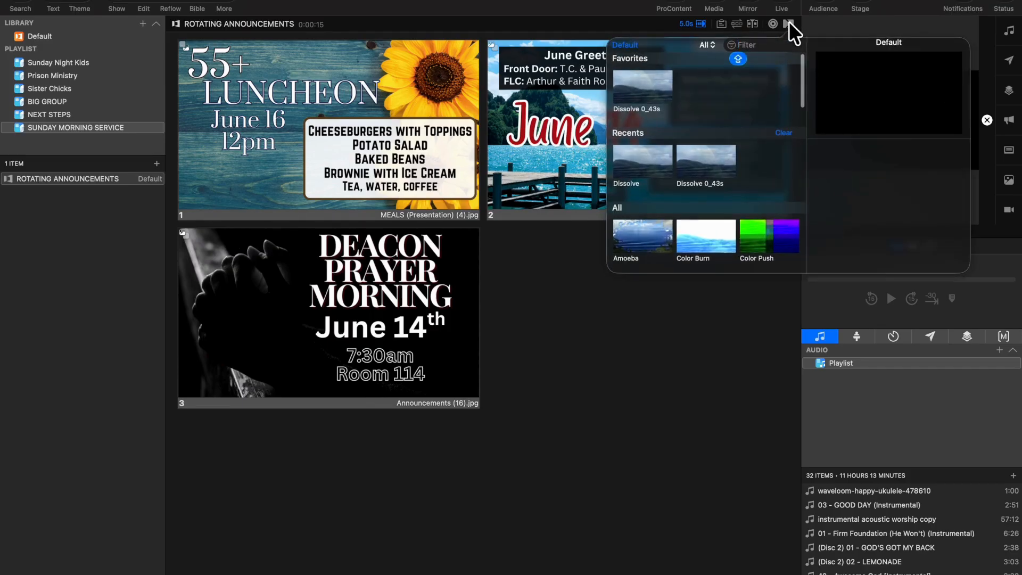
pyautogui.click(658, 94)
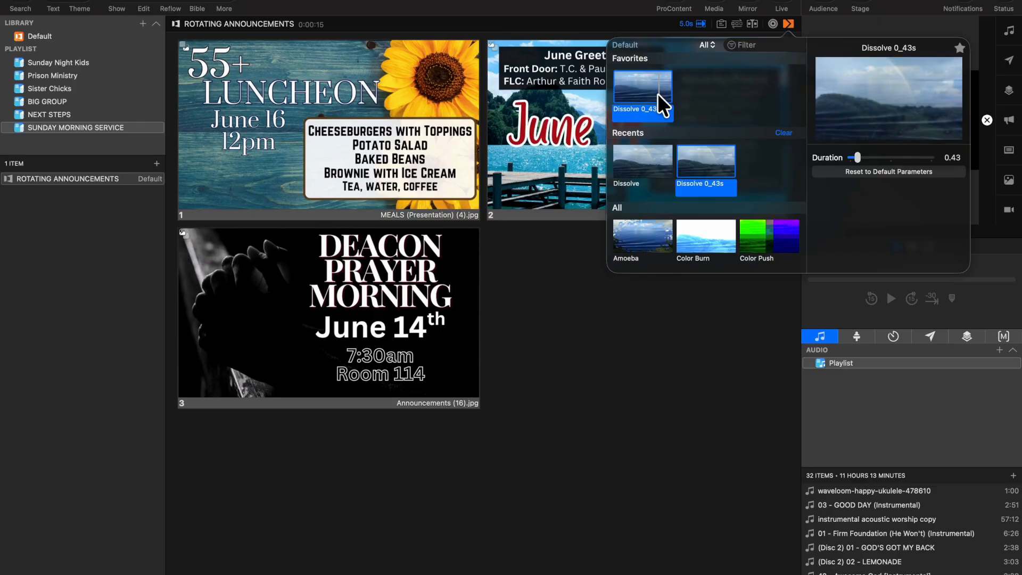
pyautogui.click(632, 21)
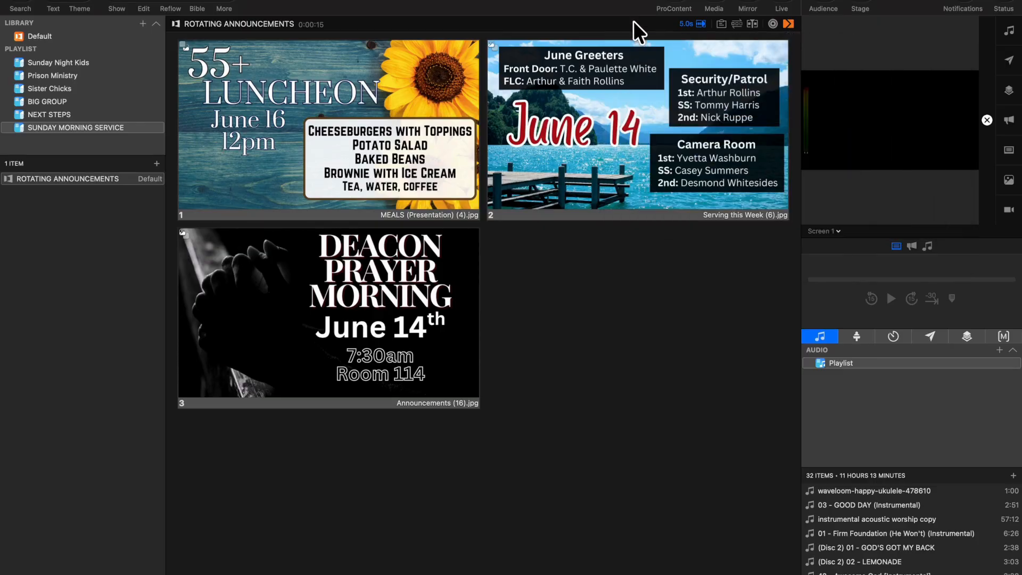
pyautogui.click(403, 111)
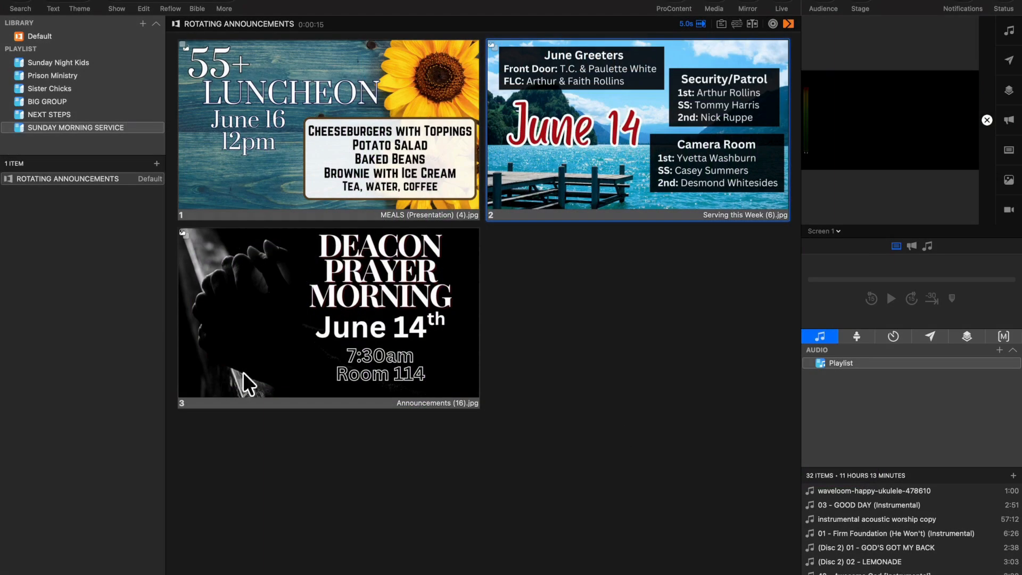
# - Create a blank GATEWAY WELCOME presentation and leave full screen
pyautogui.click(143, 23)
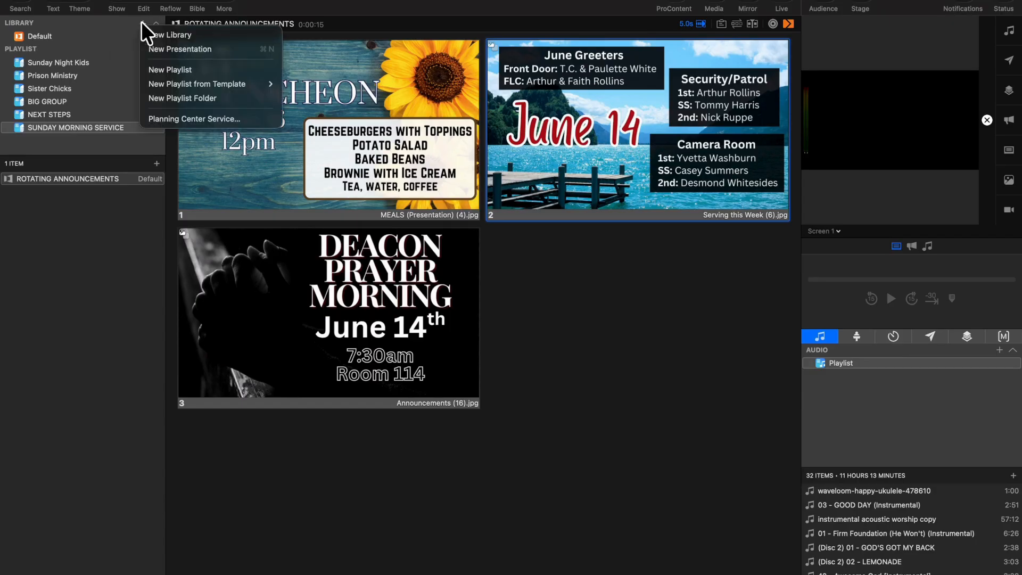
pyautogui.click(150, 48)
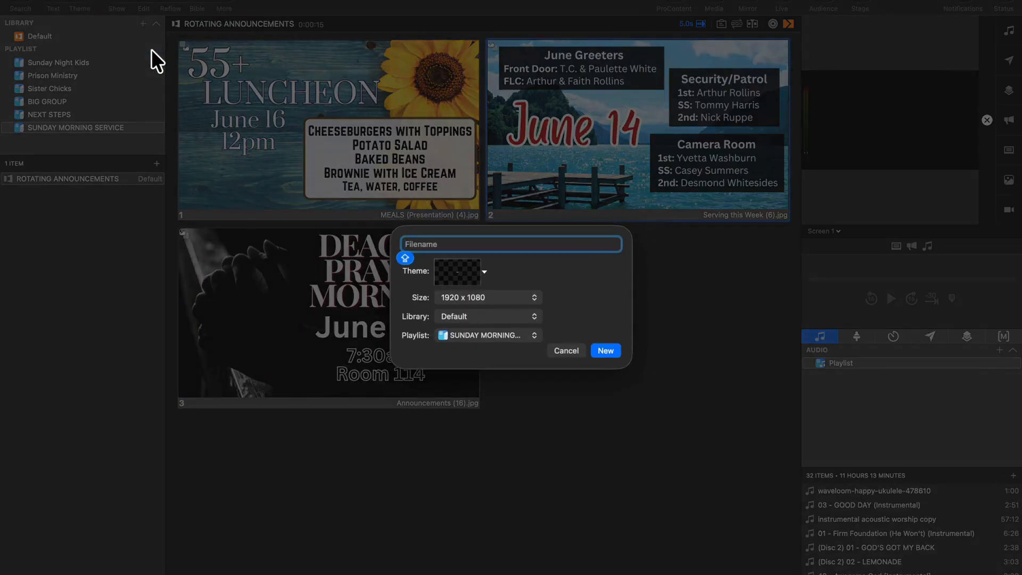
pyautogui.write('WELCOME')
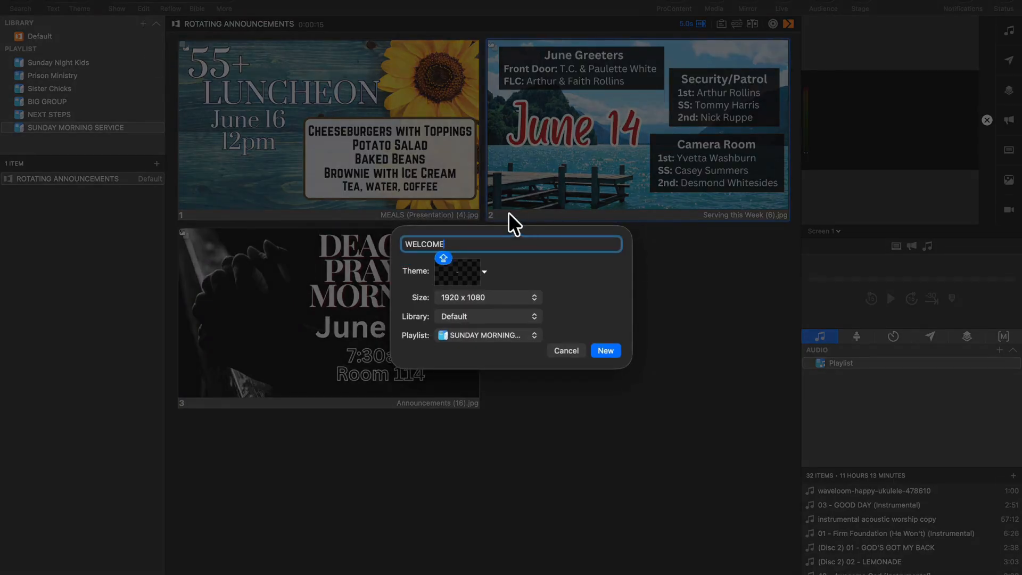
pyautogui.click(405, 243)
pyautogui.write('GATEWAY')
pyautogui.click(606, 350)
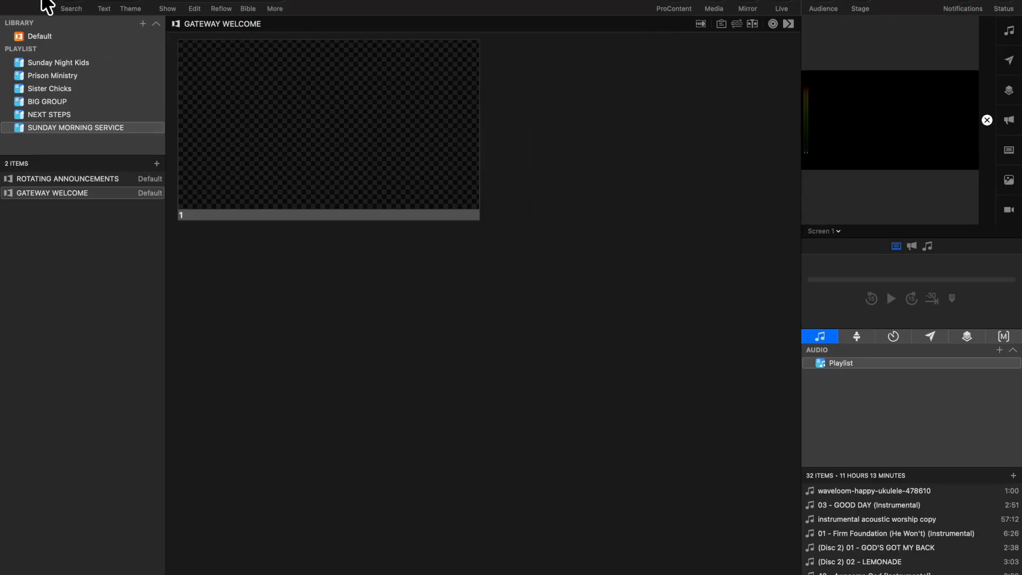
pyautogui.click(43, 5)
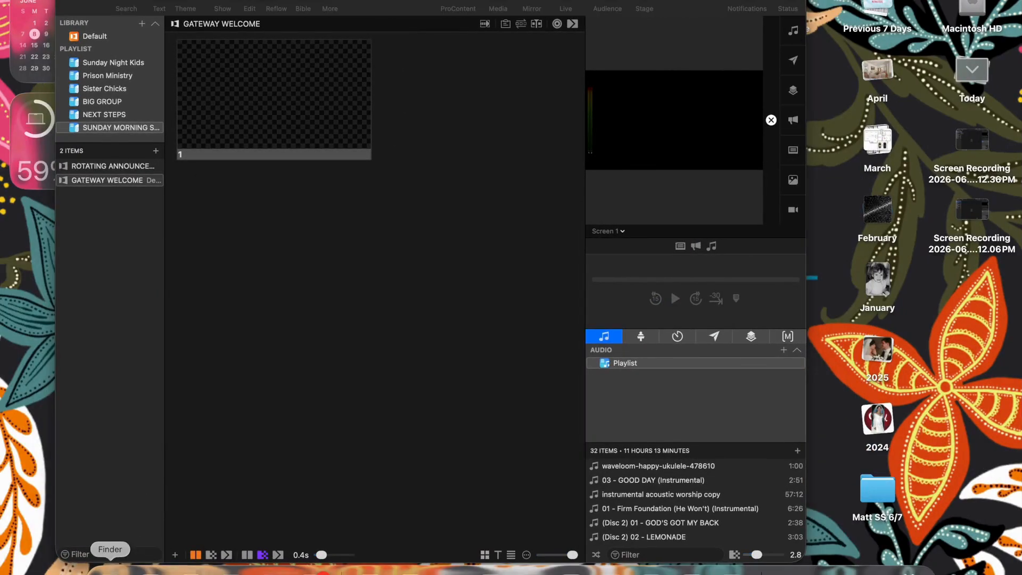
# - Search Finder for WELCOME, drag 2_Love_You_Mom_uhd.jpg onto the slide and put it live
pyautogui.click(110, 568)
pyautogui.click(765, 231)
pyautogui.write('WELCOME')
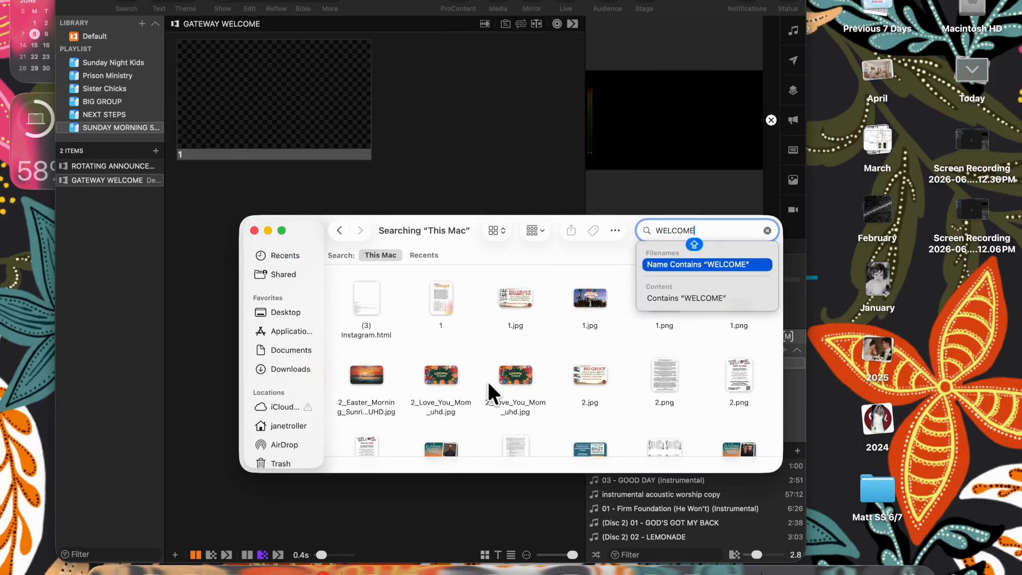
pyautogui.moveTo(452, 376); pyautogui.dragTo(270, 121)
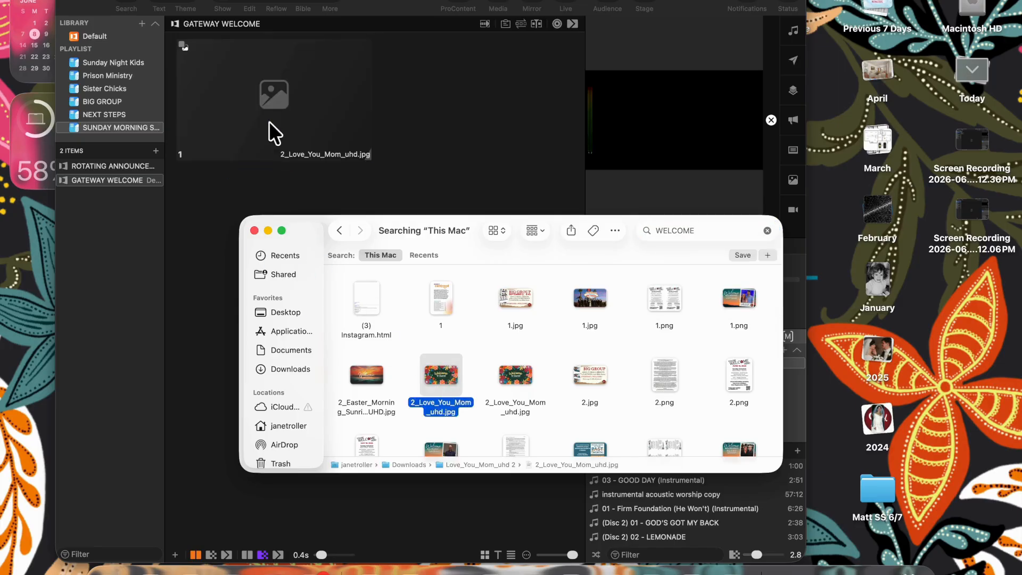
pyautogui.click(254, 231)
pyautogui.click(333, 108)
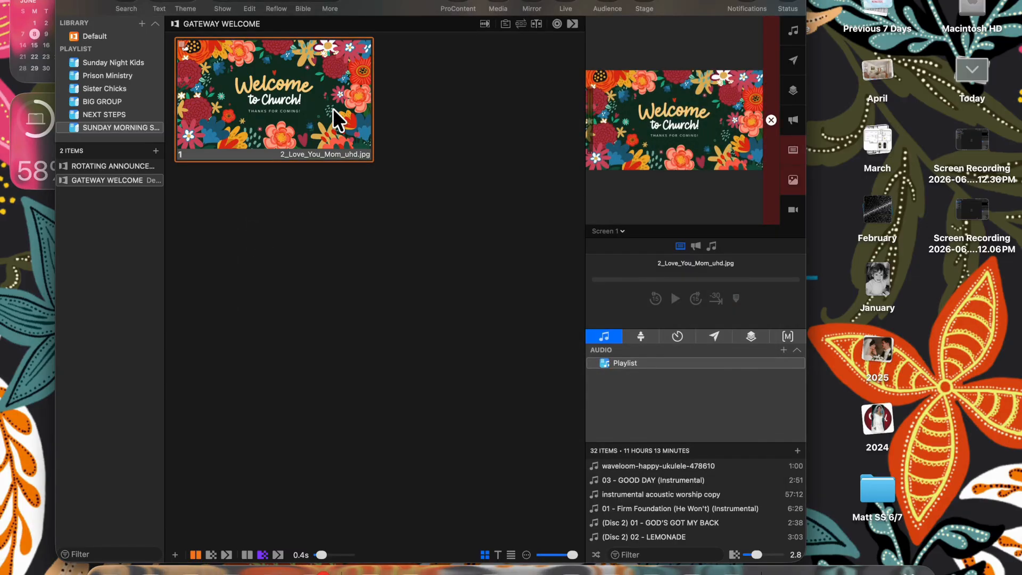
pyautogui.press('super+n')
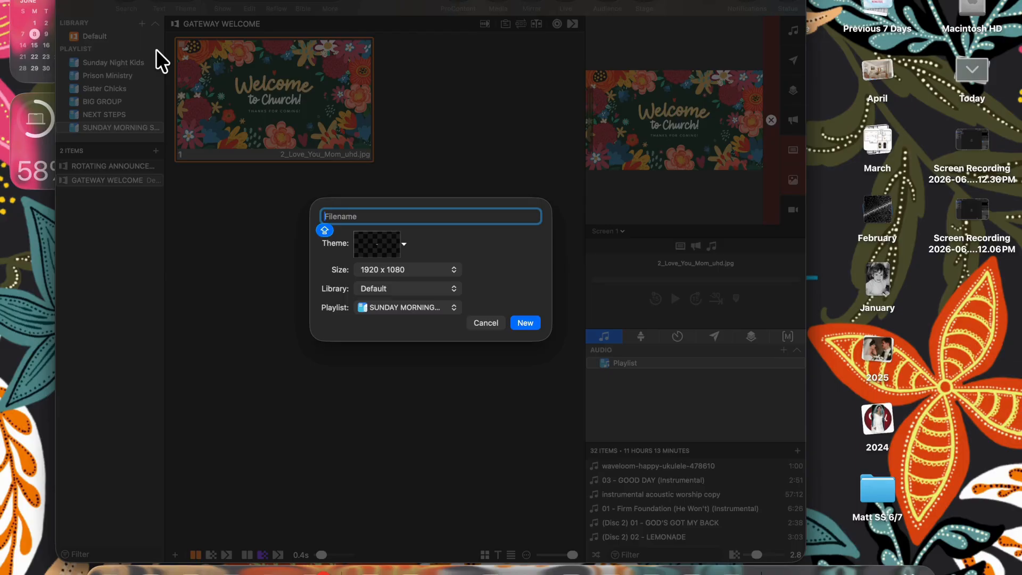
# - Name the new presentation GATEWAY SONGSET and create it
pyautogui.write('G')
pyautogui.press('BackSpace')
pyautogui.write('GATEWAY SONGSET')
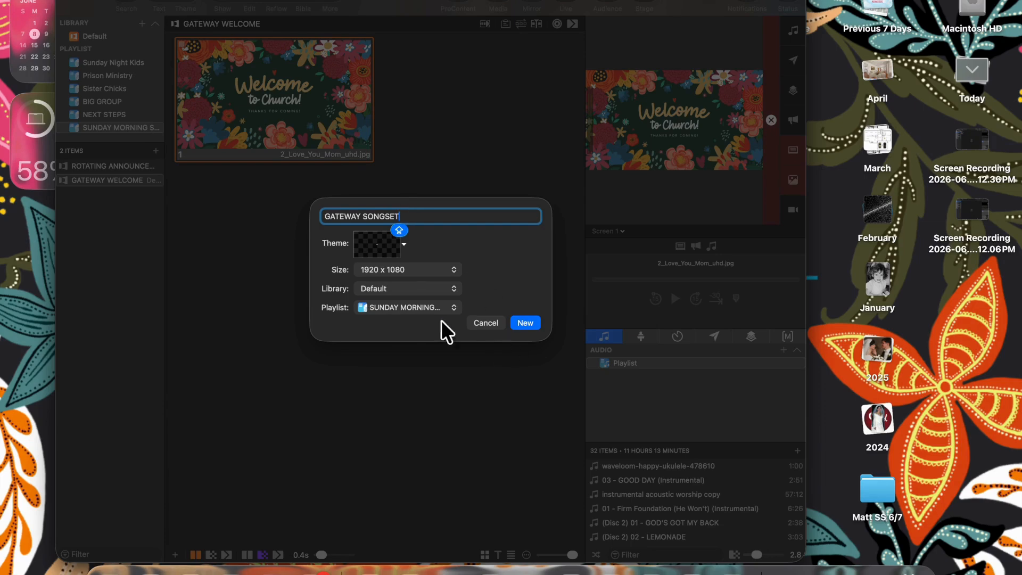
pyautogui.click(527, 323)
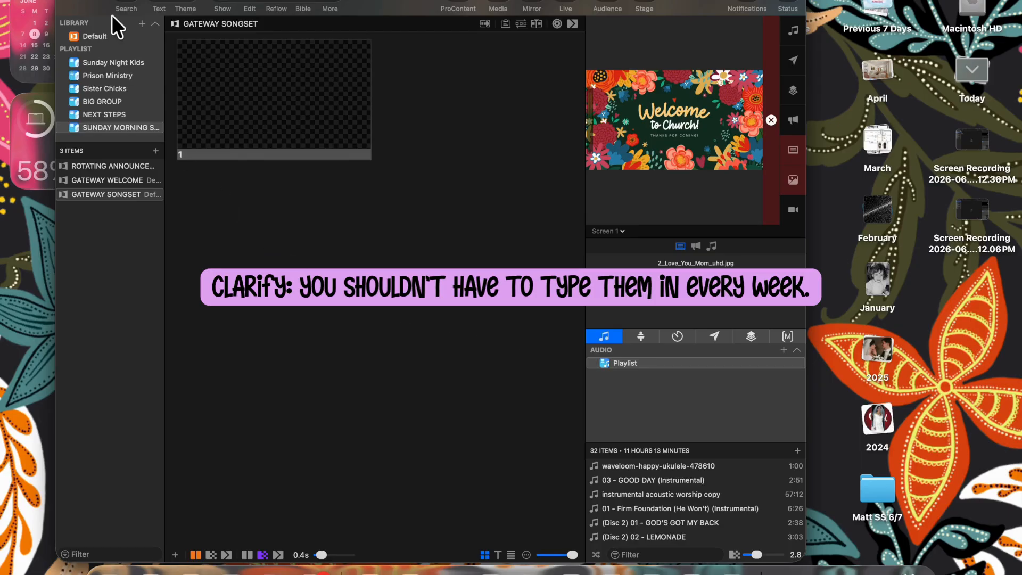
# - Find Agnus Dei in the library search and add it to the playlist
pyautogui.click(128, 7)
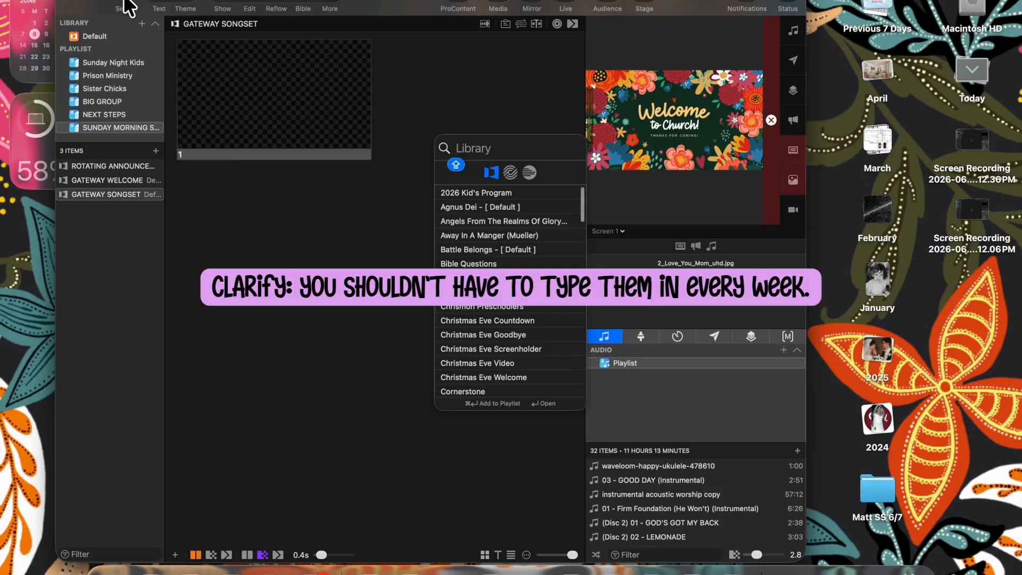
pyautogui.click(494, 206)
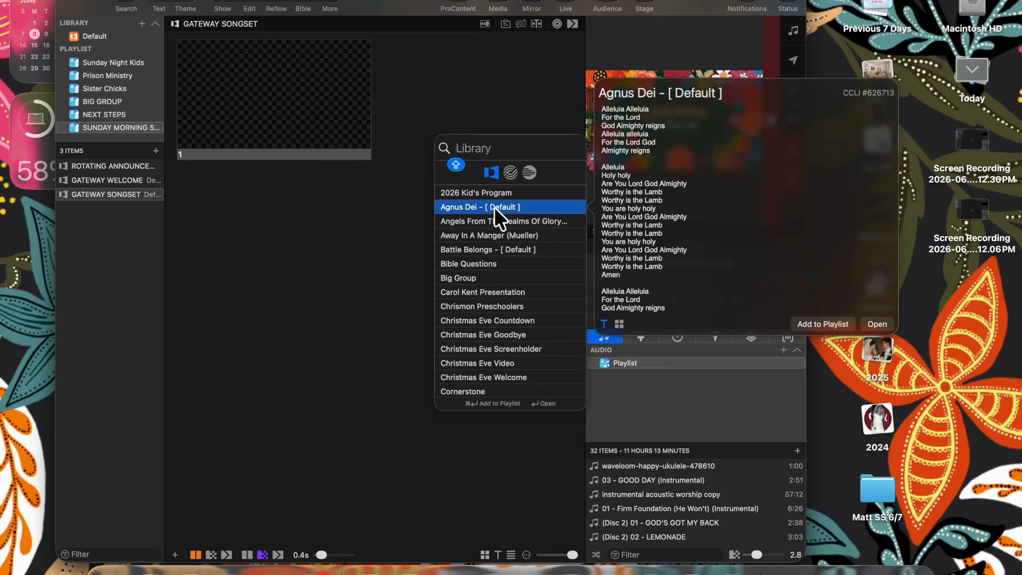
pyautogui.moveTo(494, 207); pyautogui.dragTo(137, 209)
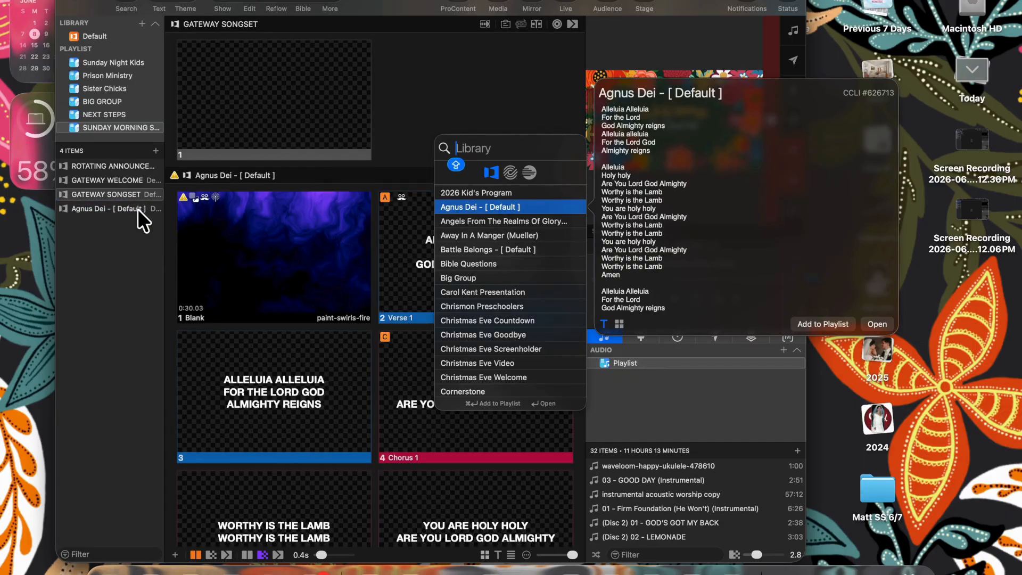
pyautogui.click(165, 245)
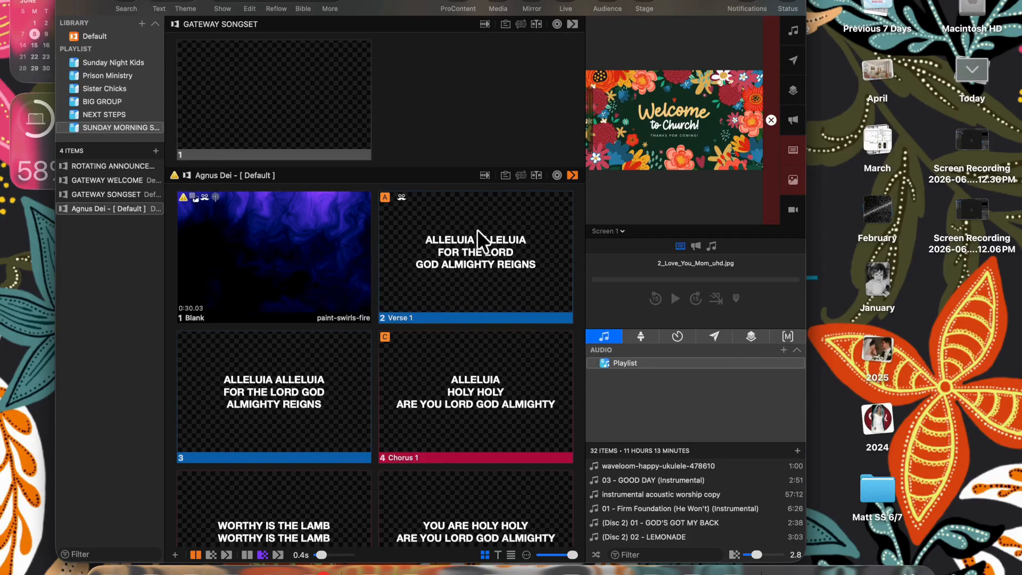
# - Try Agnus Dei's Master arrangement, then switch back to Default
pyautogui.click(520, 176)
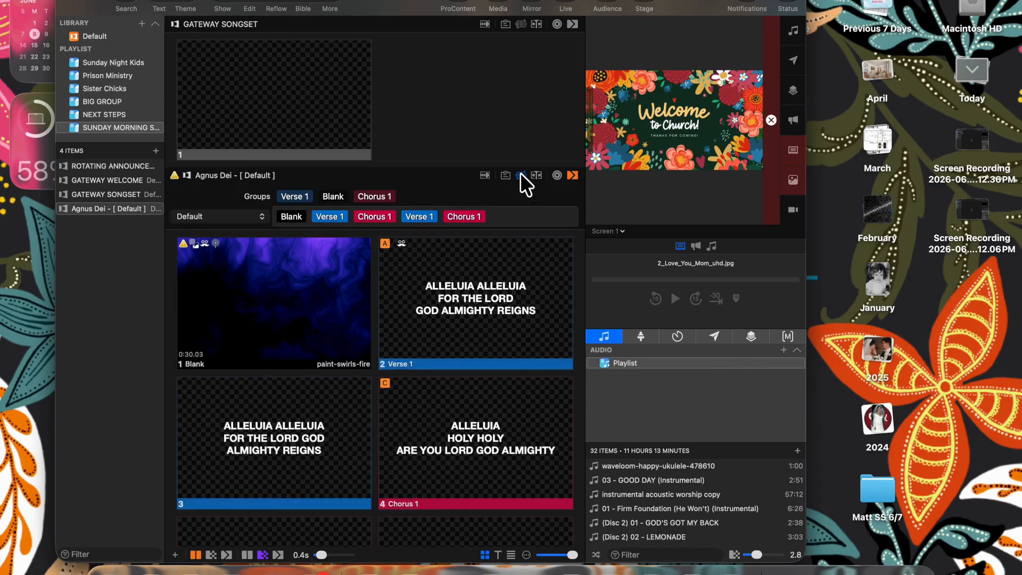
pyautogui.click(237, 216)
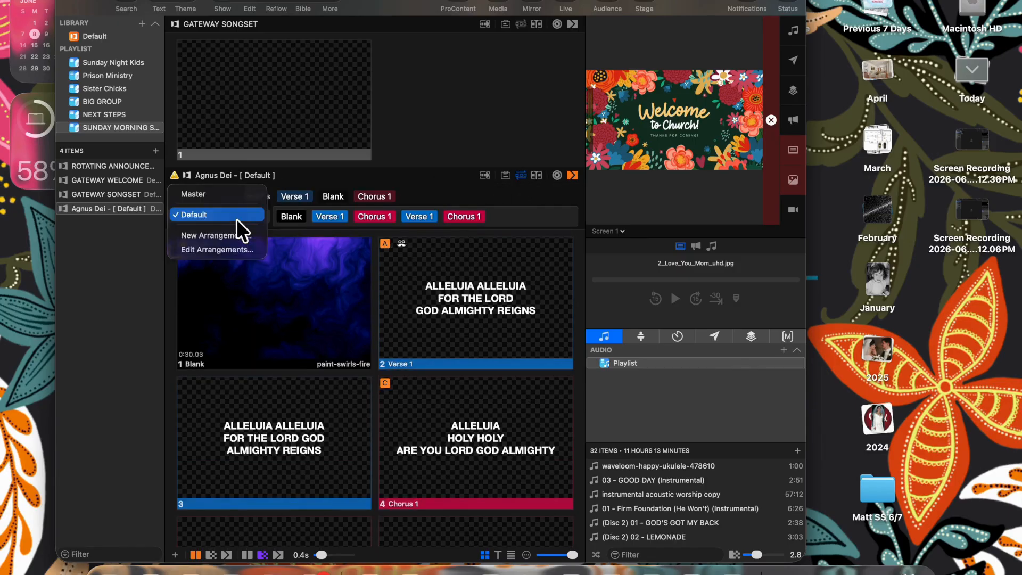
pyautogui.click(236, 218)
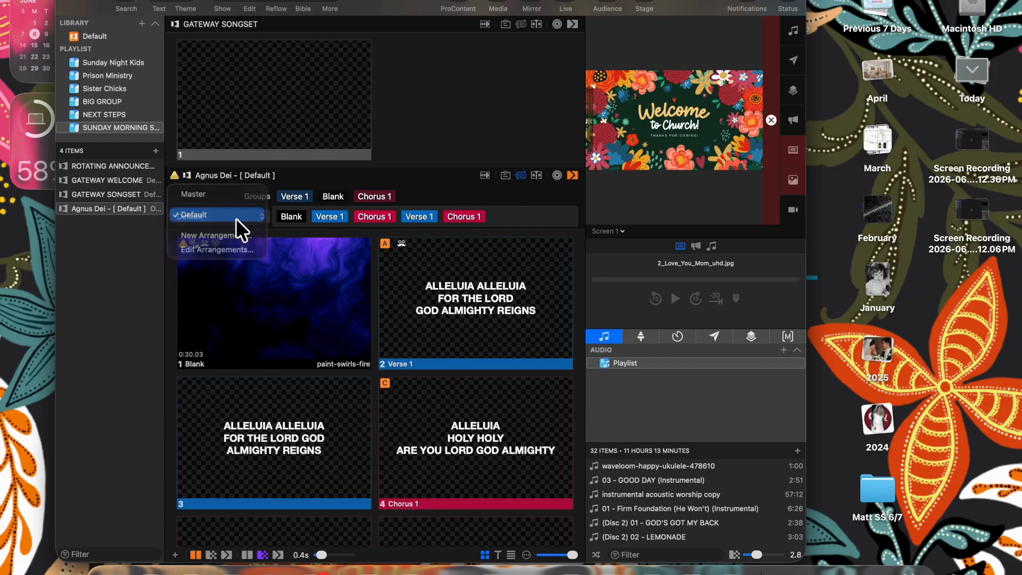
pyautogui.click(240, 211)
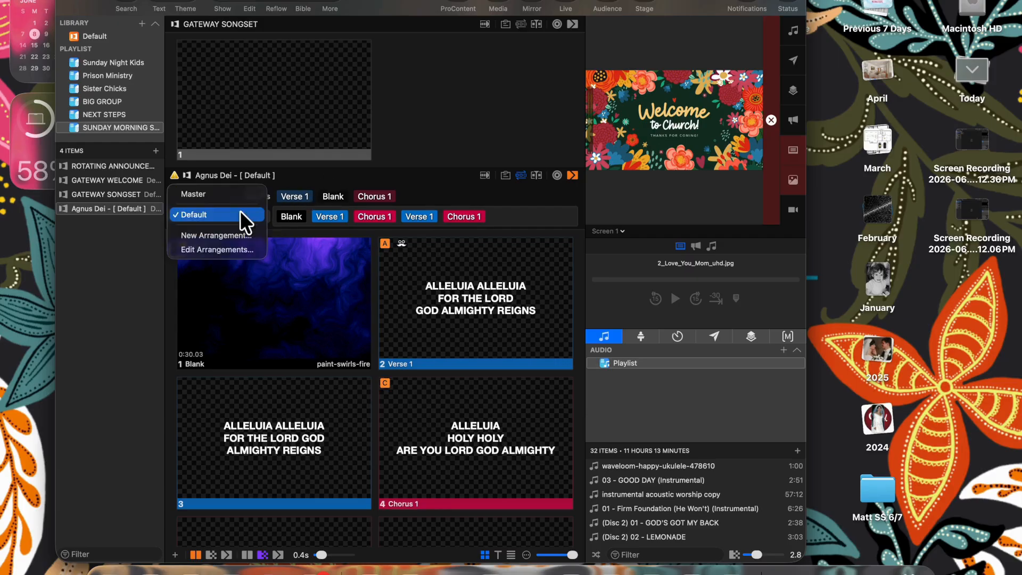
pyautogui.click(241, 192)
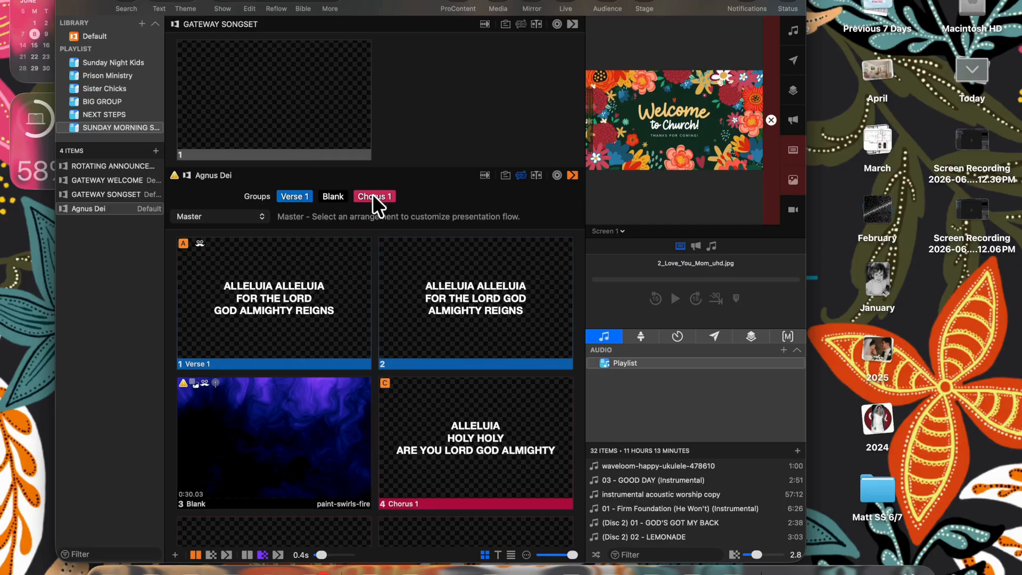
pyautogui.click(237, 213)
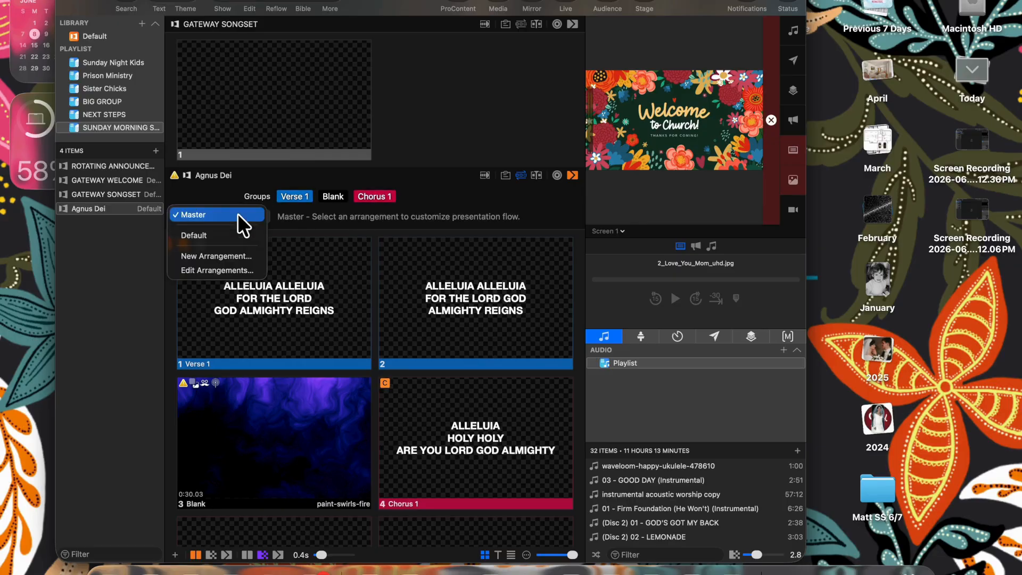
pyautogui.click(239, 235)
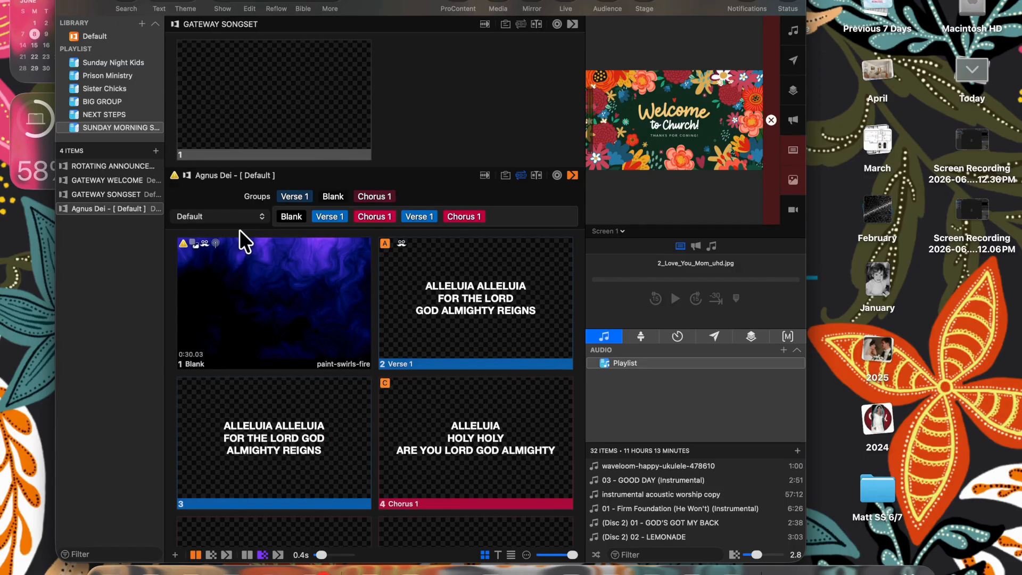
# - Build the GATEWAY EXAMPLE arrangement: Blank, Verse 1, Verse 1, Blank, Chorus 1, Chorus 1, Verse 1, Chorus 1
pyautogui.click(238, 208)
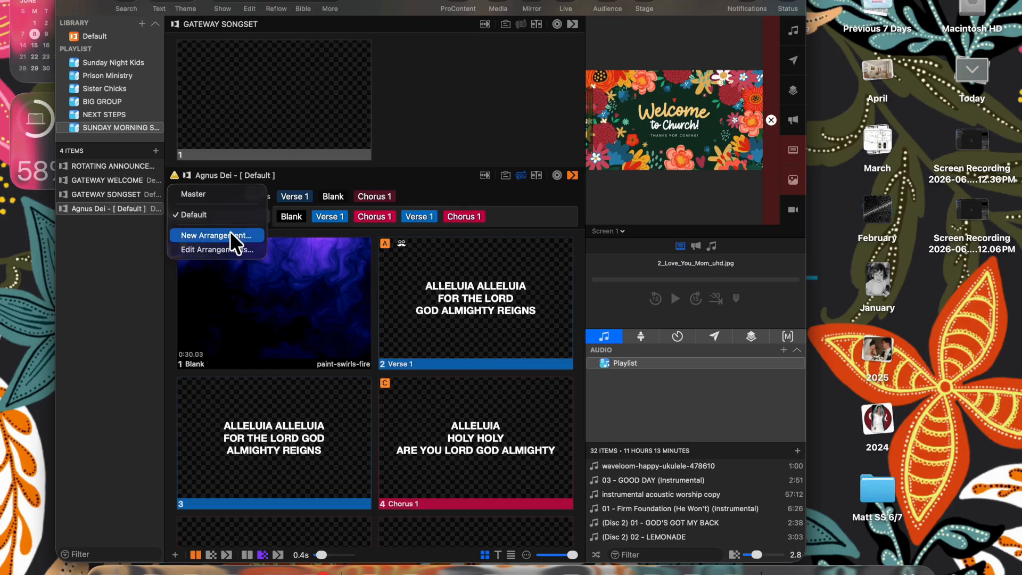
pyautogui.click(230, 234)
pyautogui.write('G')
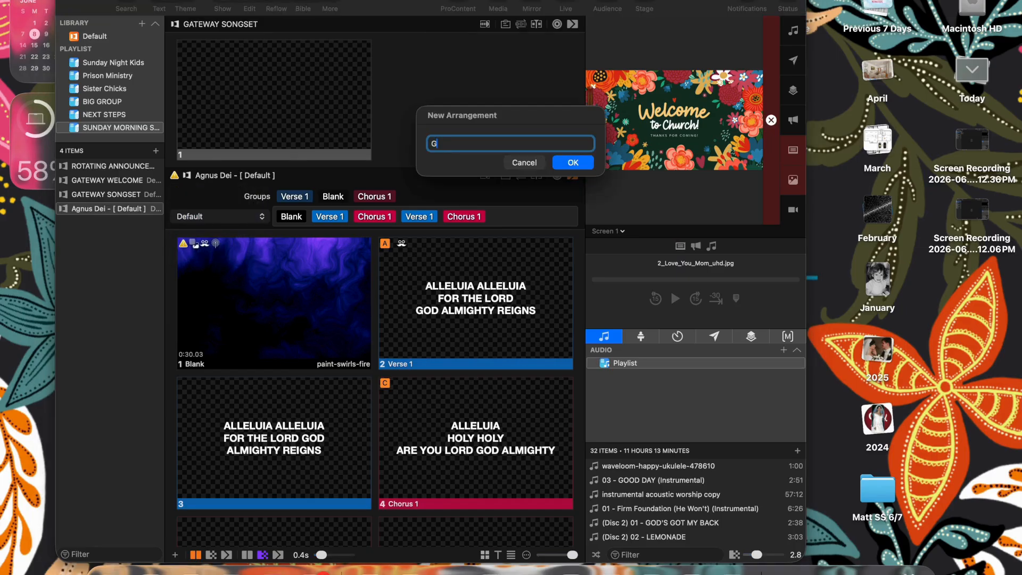
pyautogui.write('ATEWAY EXAMPLE')
pyautogui.click(583, 163)
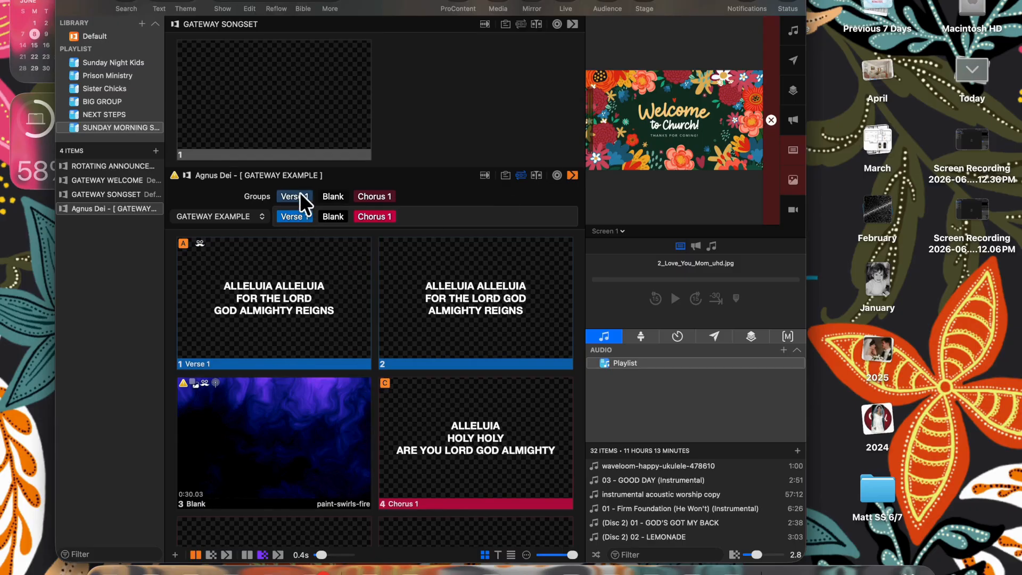
pyautogui.moveTo(299, 192); pyautogui.dragTo(316, 210)
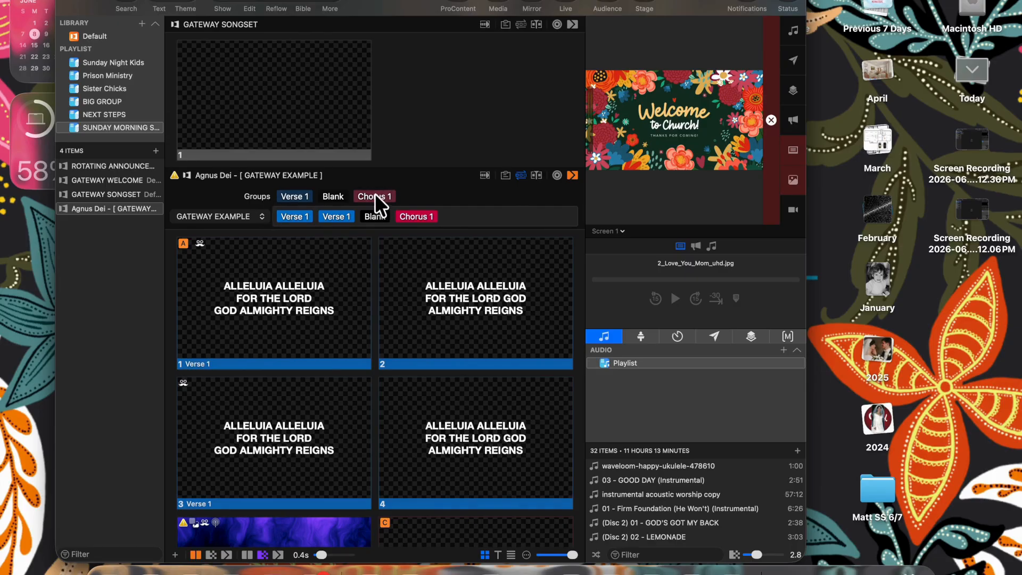
pyautogui.moveTo(372, 195); pyautogui.dragTo(444, 214)
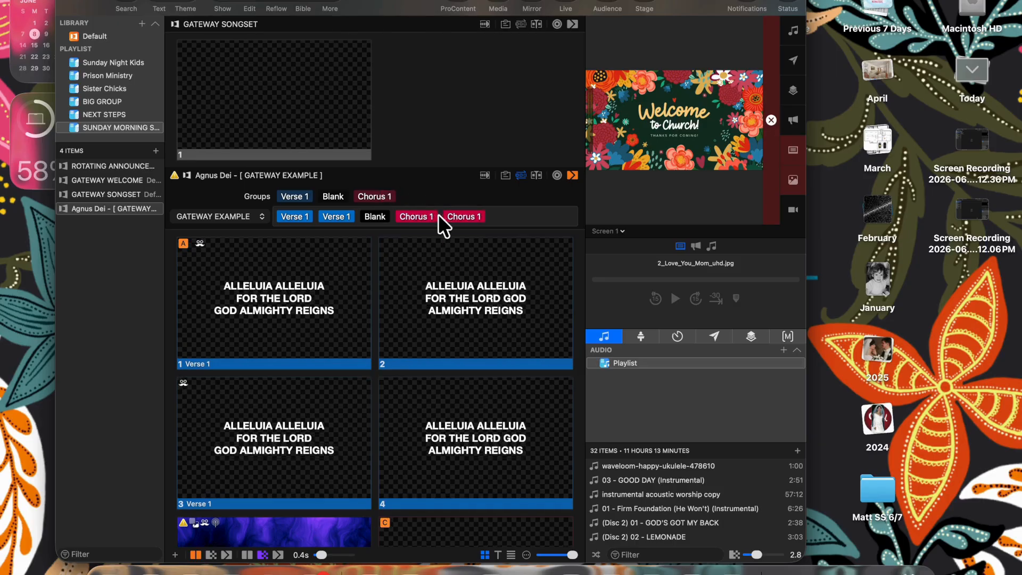
pyautogui.moveTo(300, 196); pyautogui.dragTo(497, 217)
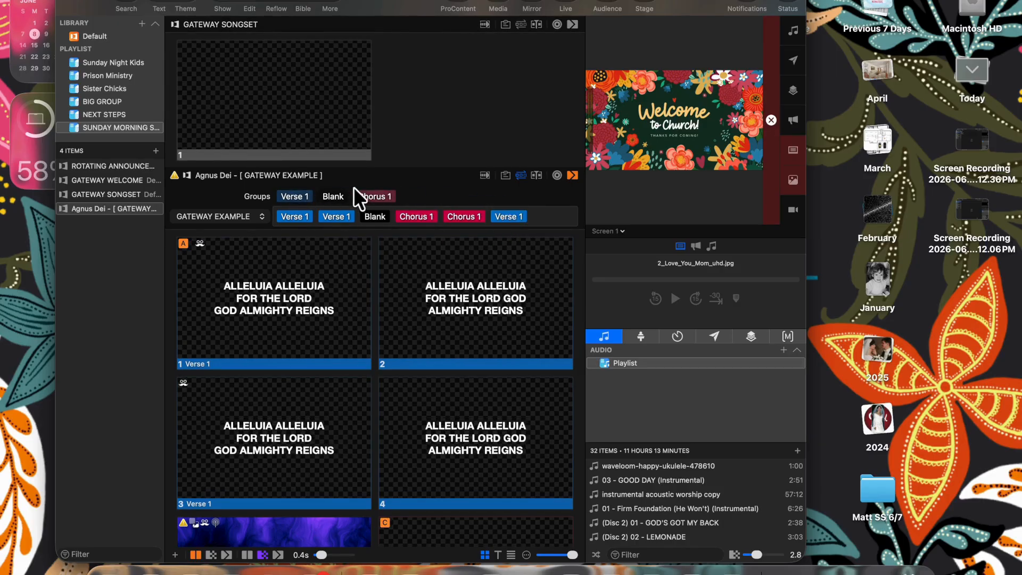
pyautogui.moveTo(354, 187); pyautogui.dragTo(542, 219)
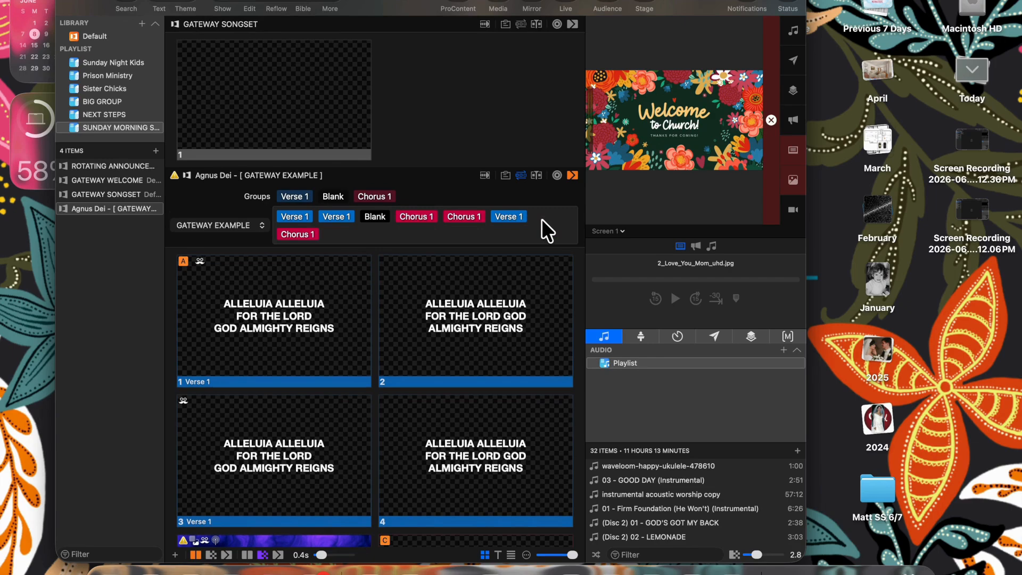
pyautogui.scroll(-3, 428, 316)
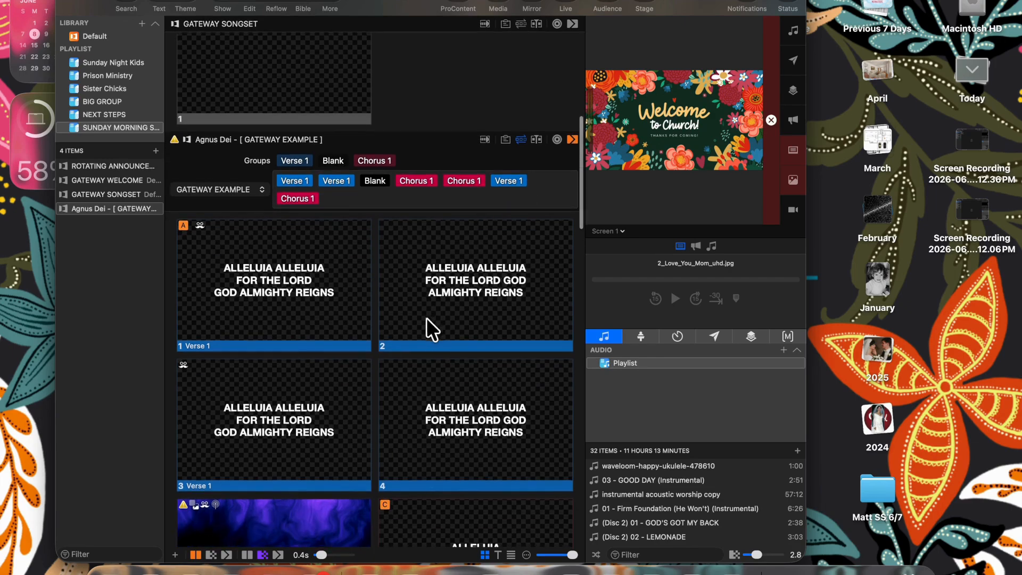
pyautogui.moveTo(333, 159); pyautogui.dragTo(272, 177)
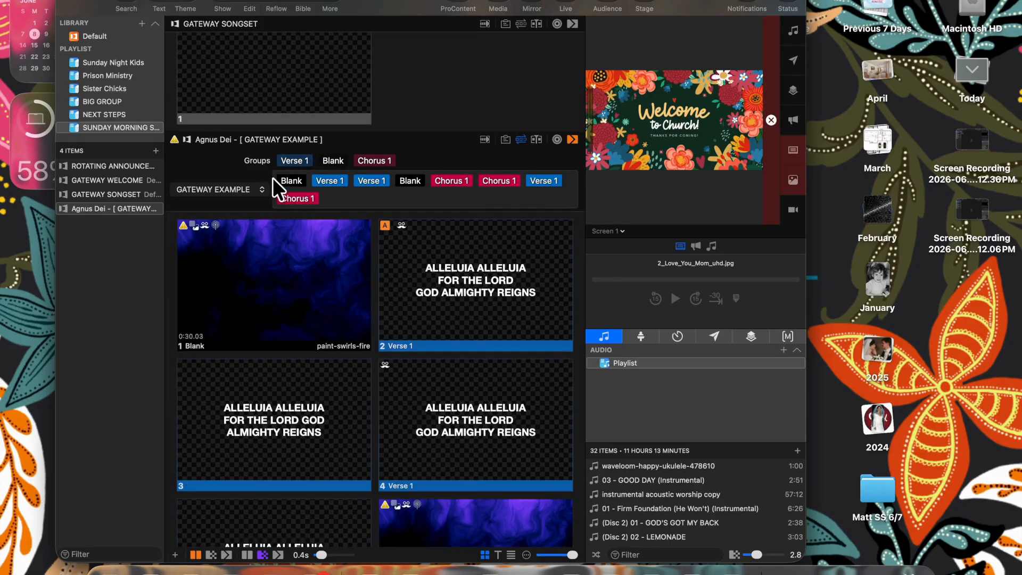
# - Send the swirl background slide and the first Verse 1 lyrics live
pyautogui.click(274, 257)
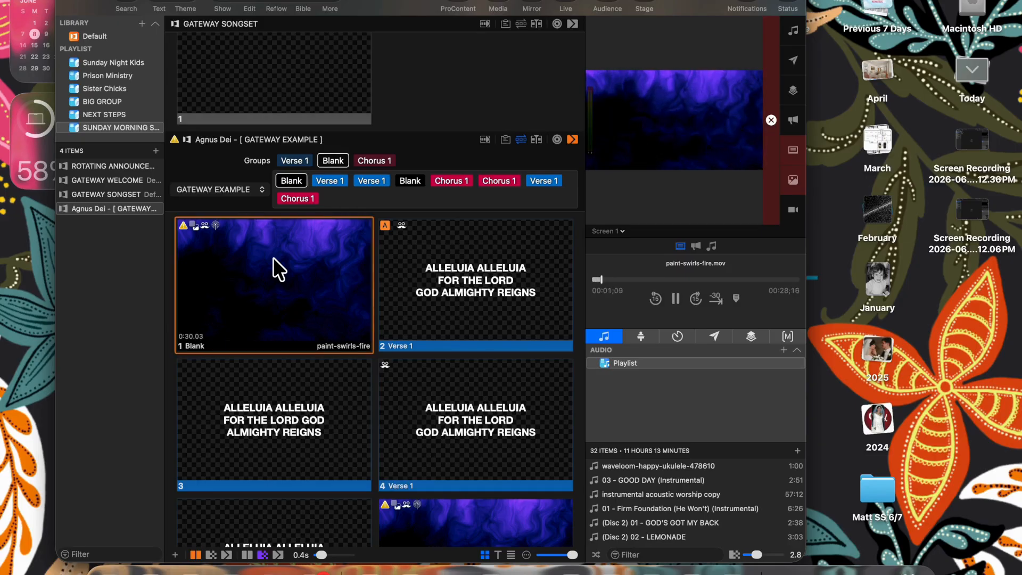
pyautogui.click(429, 278)
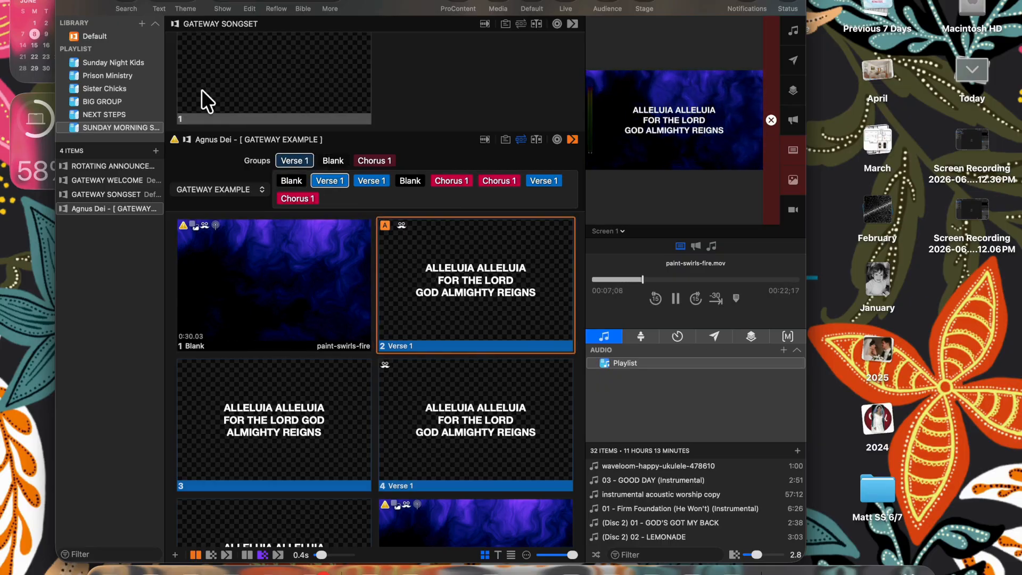
pyautogui.click(130, 6)
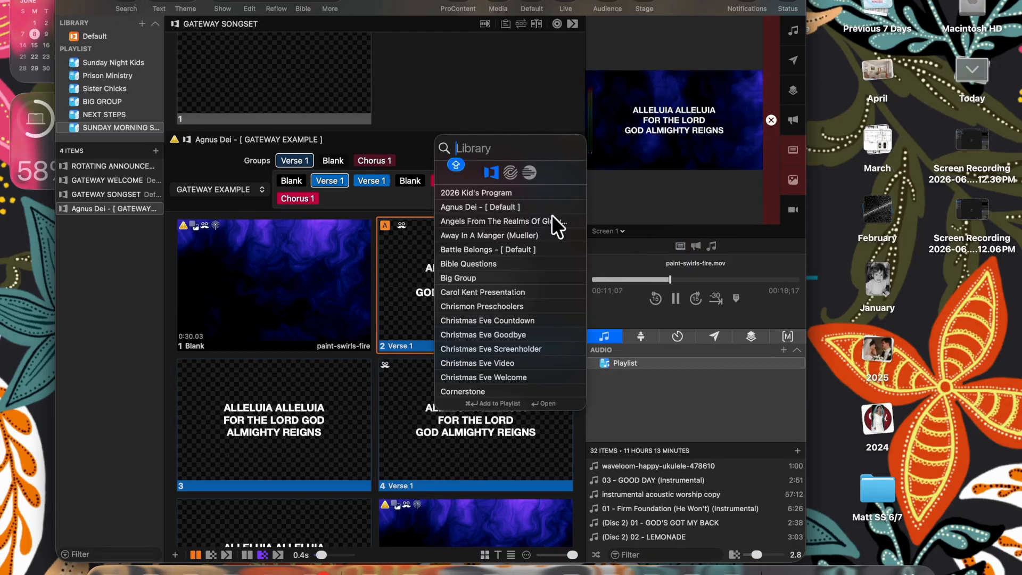
# - Switch to CCLI SongSelect, accept cookies, and sign in with the account e-mail and password
pyautogui.click(510, 172)
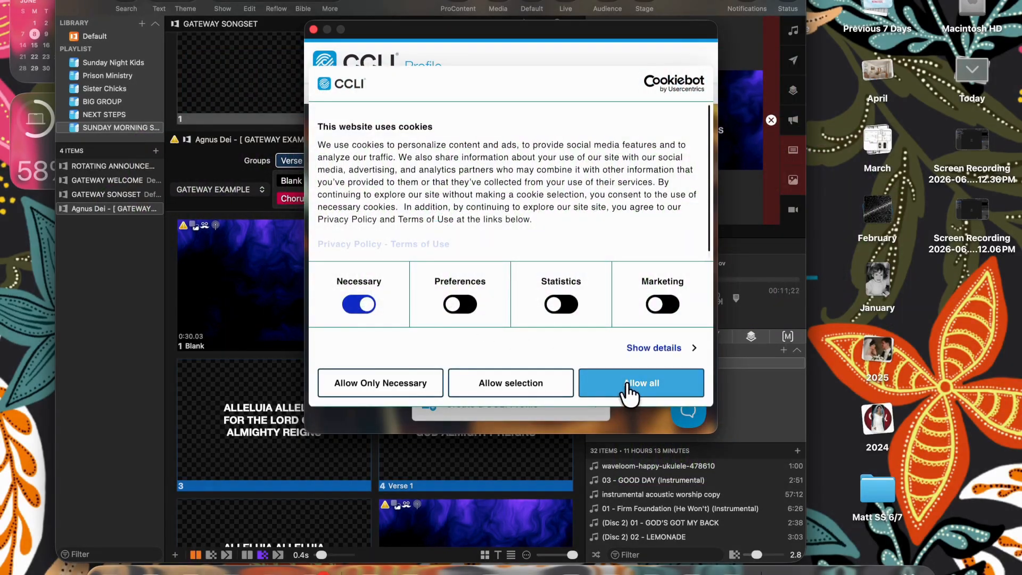
pyautogui.click(627, 384)
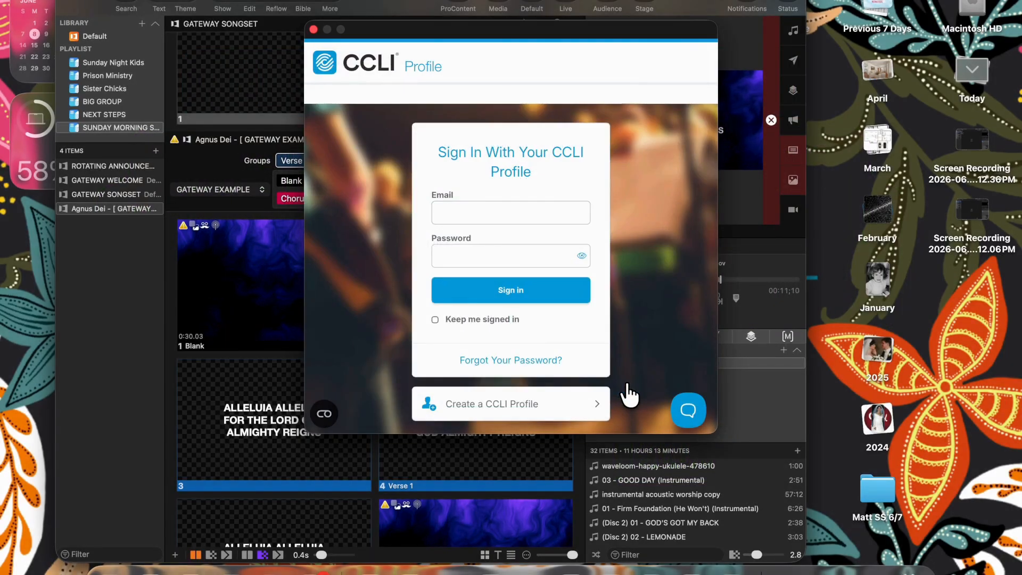
pyautogui.click(502, 210)
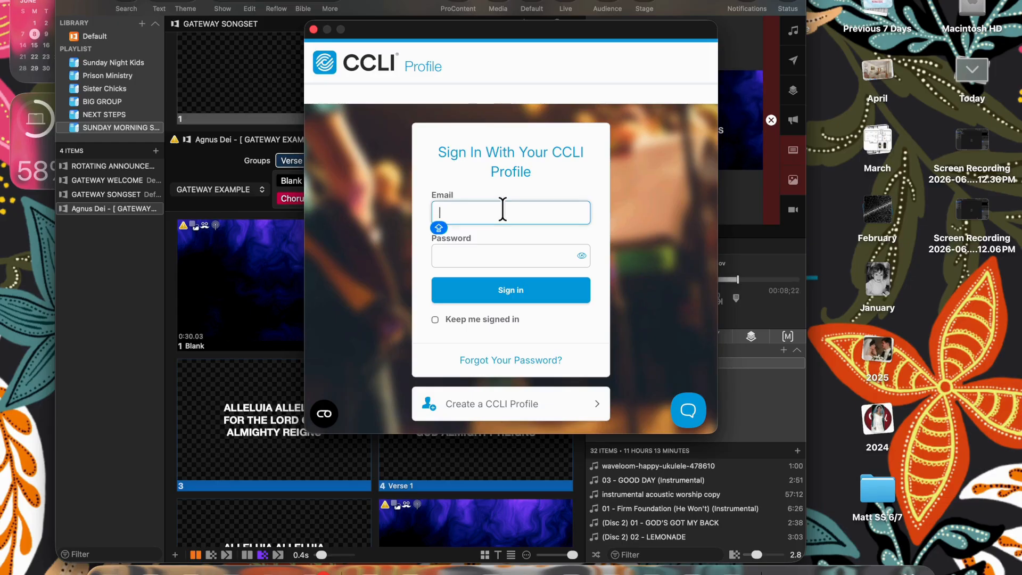
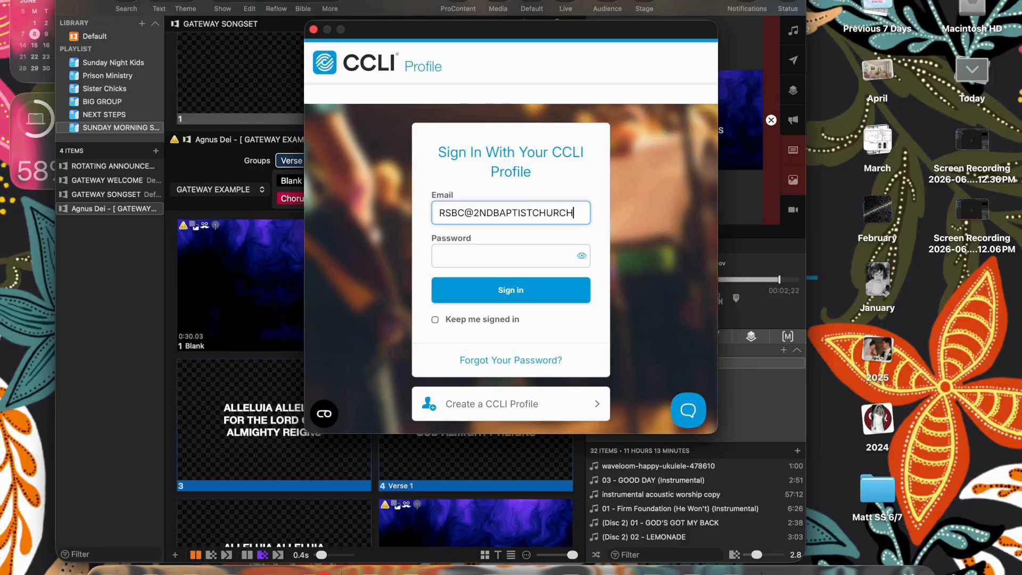
pyautogui.click(509, 250)
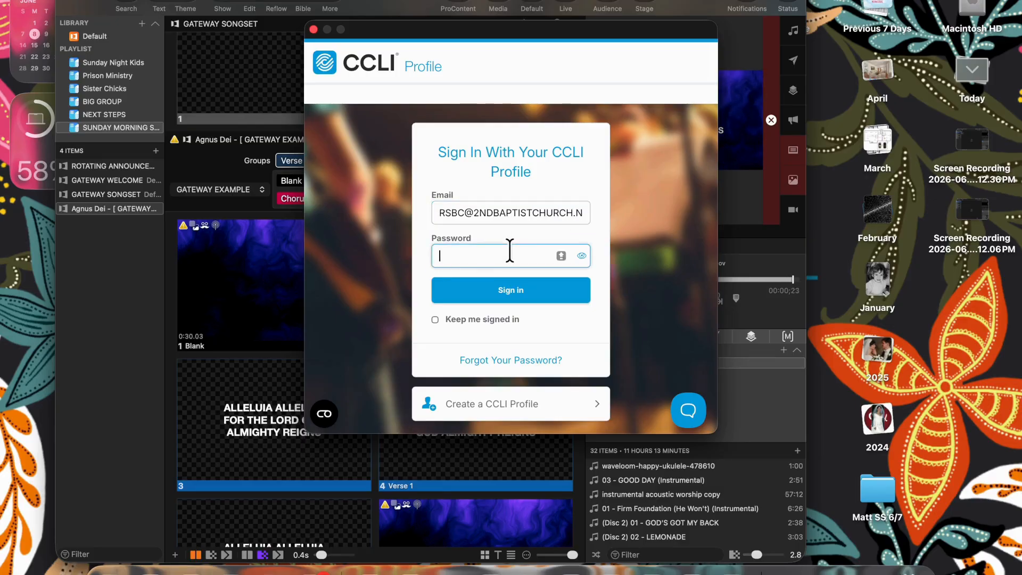
pyautogui.press('capslock')
pyautogui.write('•')
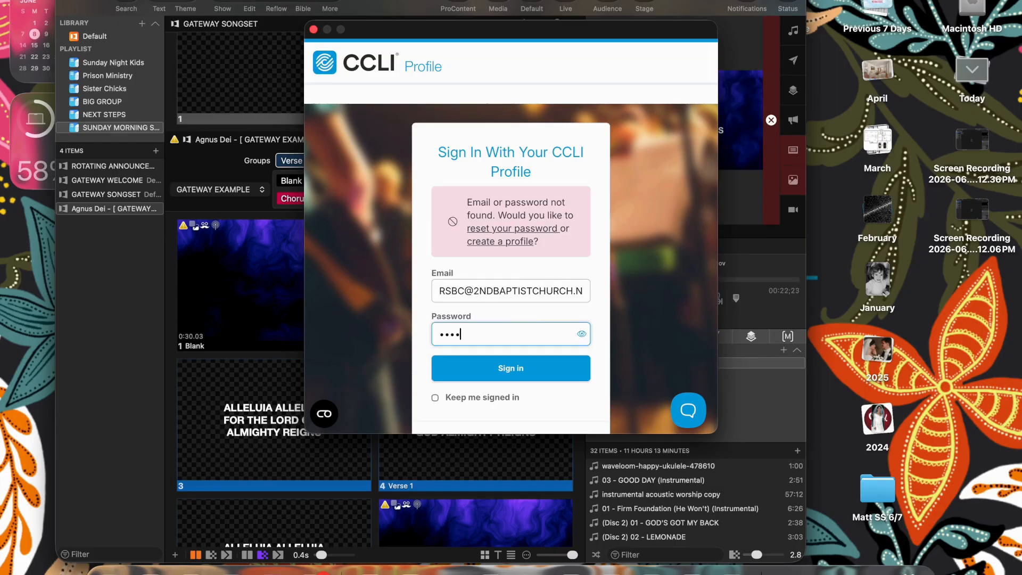
pyautogui.write('•••••')
pyautogui.press('Return')
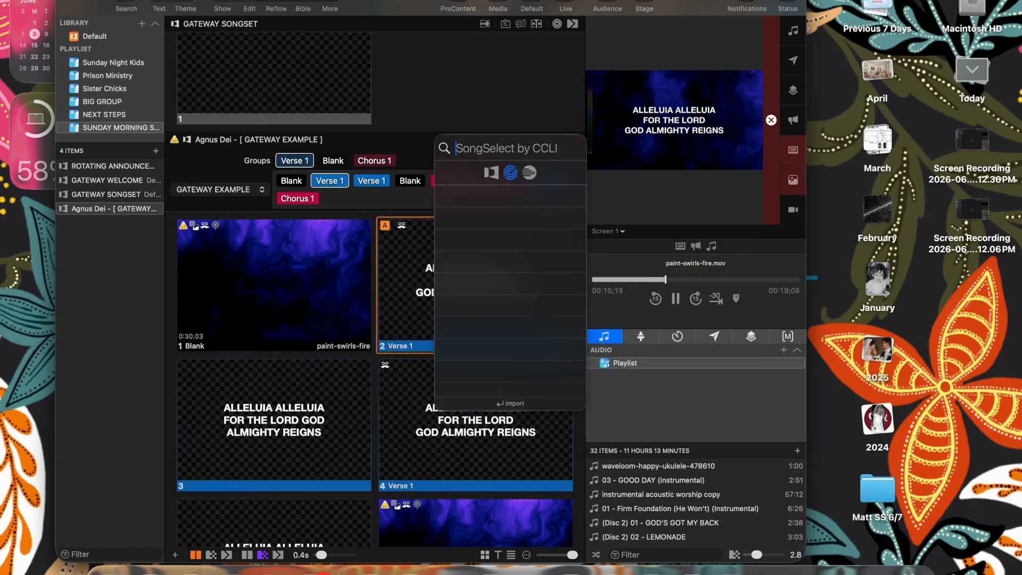
# - Search SongSelect for 'what a god', preview What A God and start its import
pyautogui.click(492, 174)
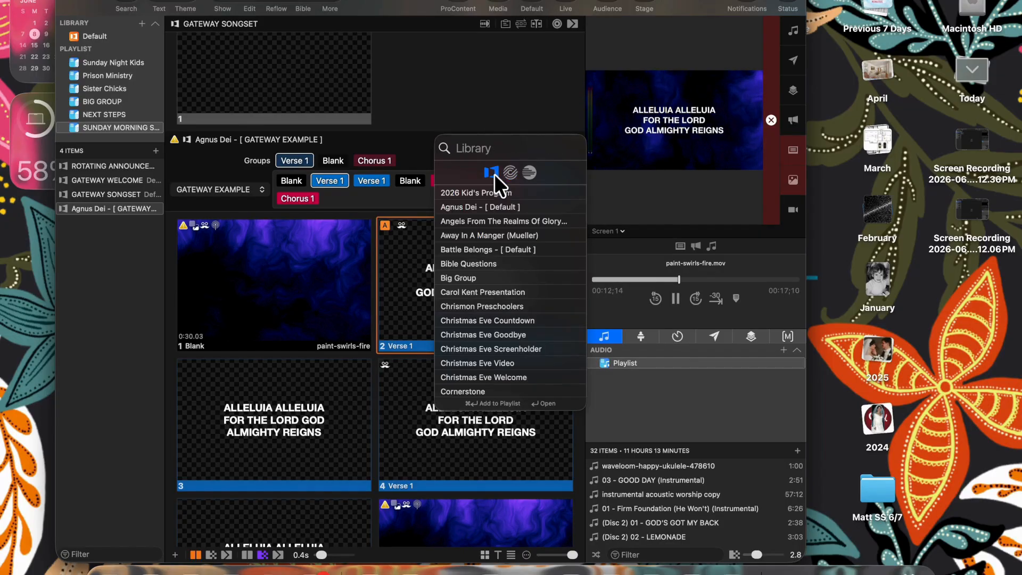
pyautogui.write('what a')
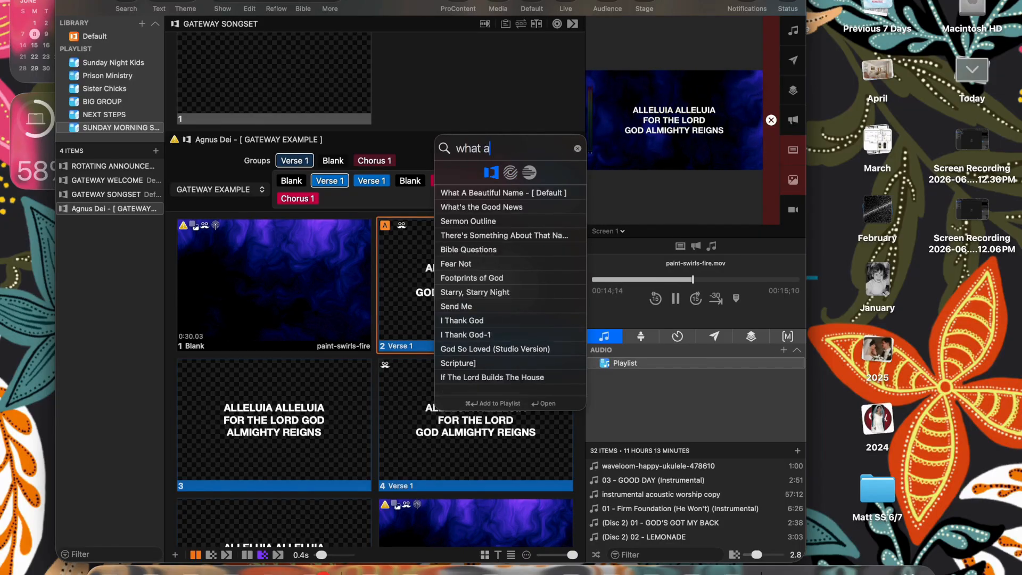
pyautogui.write(' god')
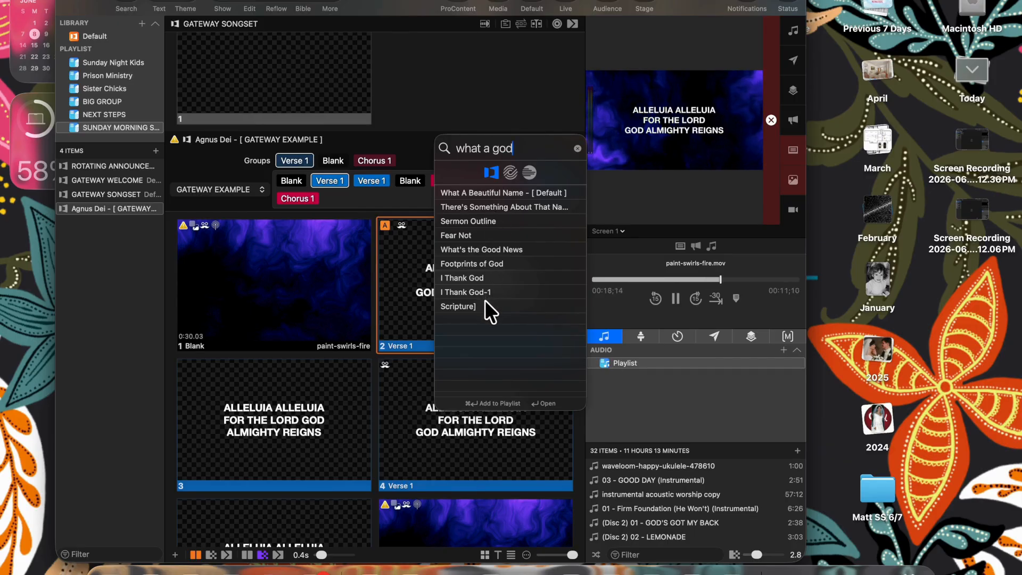
pyautogui.click(507, 172)
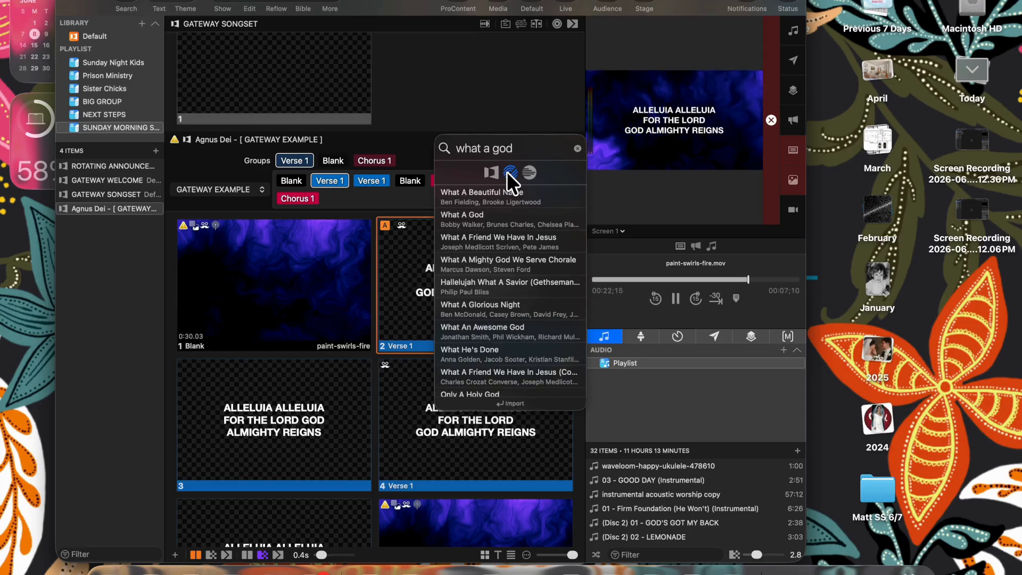
pyautogui.click(505, 215)
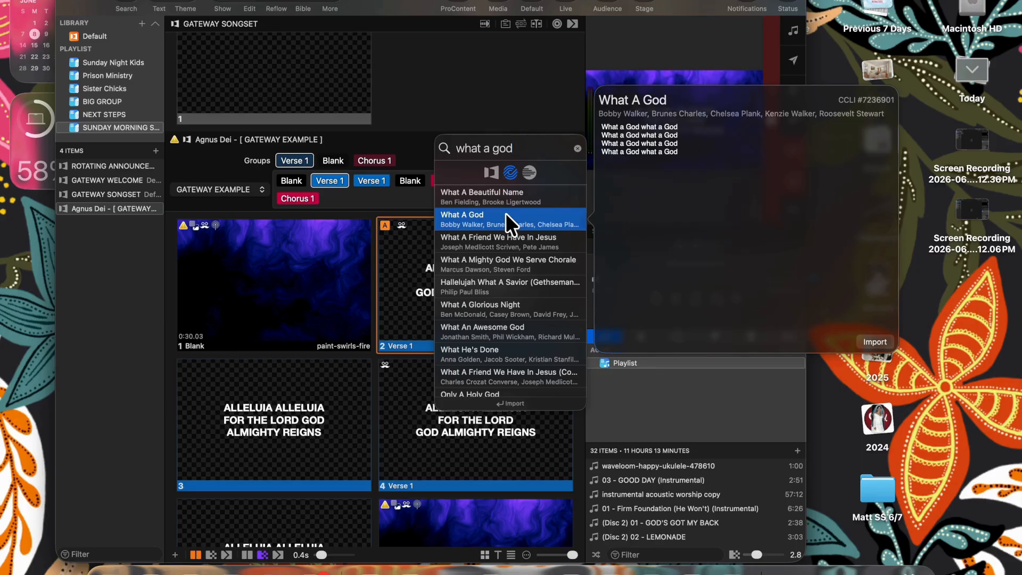
pyautogui.click(877, 341)
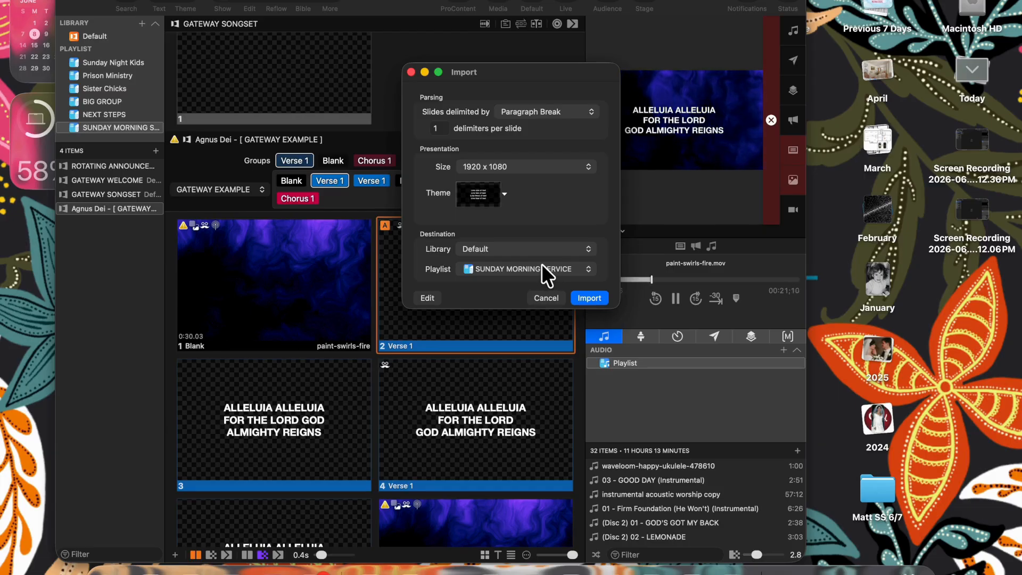
# - Pick the Black Box > Four Lines theme and import What A God into SUNDAY MORNING SERVICE
pyautogui.click(504, 192)
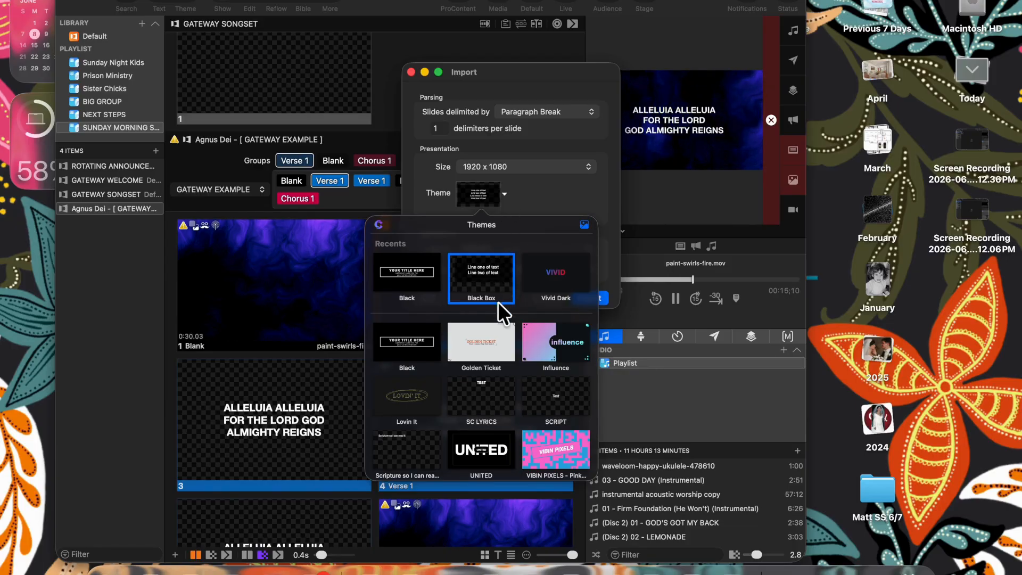
pyautogui.scroll(-2, 497, 301)
pyautogui.scroll(-2, 497, 301)
pyautogui.scroll(4, 497, 301)
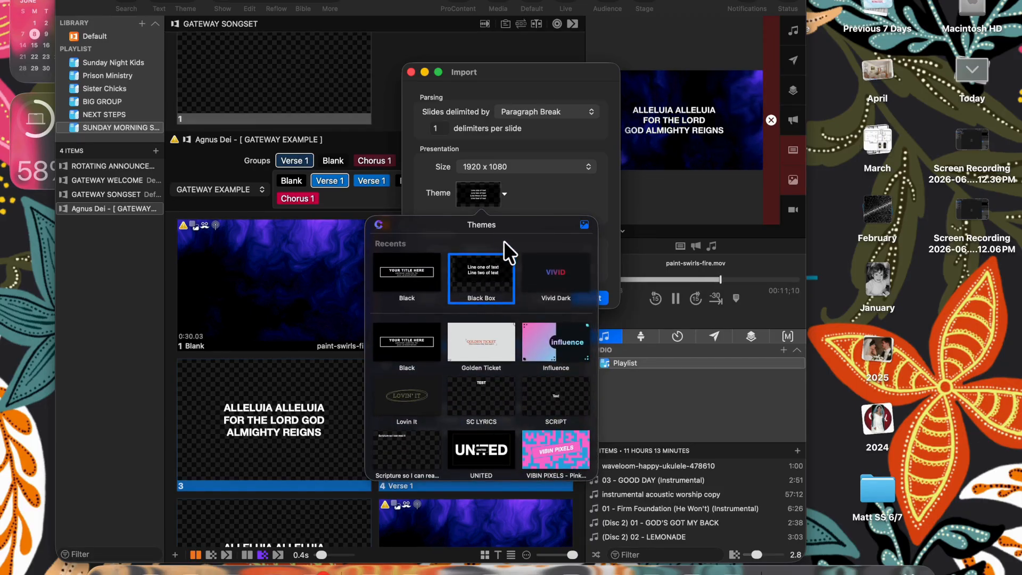
pyautogui.click(501, 260)
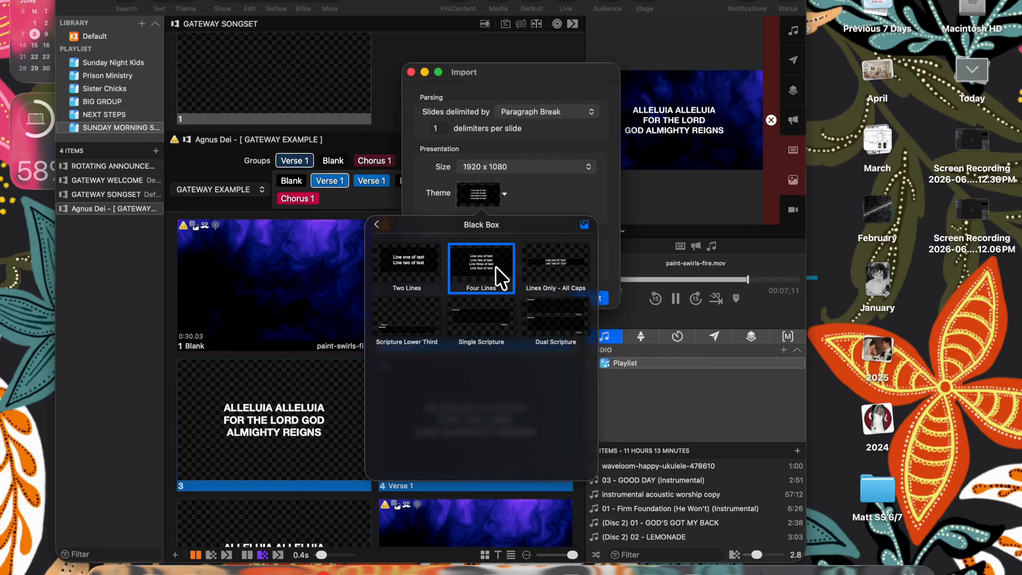
pyautogui.click(496, 266)
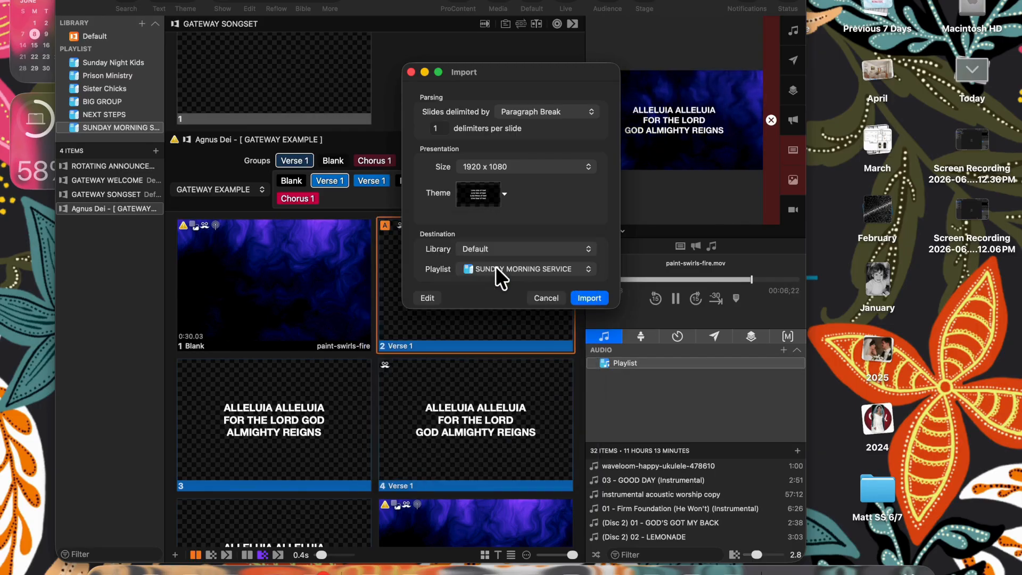
pyautogui.click(582, 294)
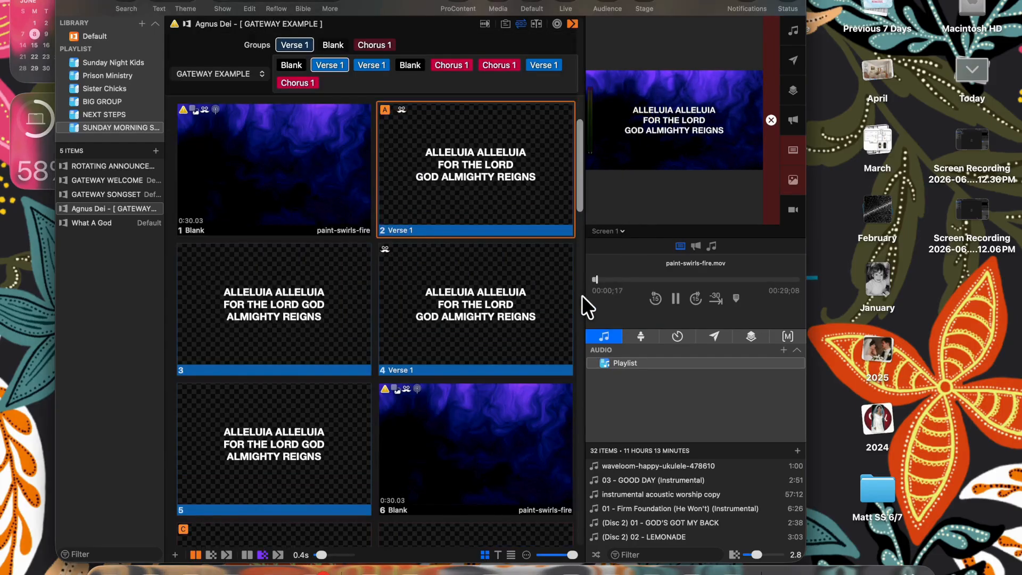
# - Build a DEFAULT arrangement for What A God, adding Choruses after Verse 2 and at the end
pyautogui.click(141, 222)
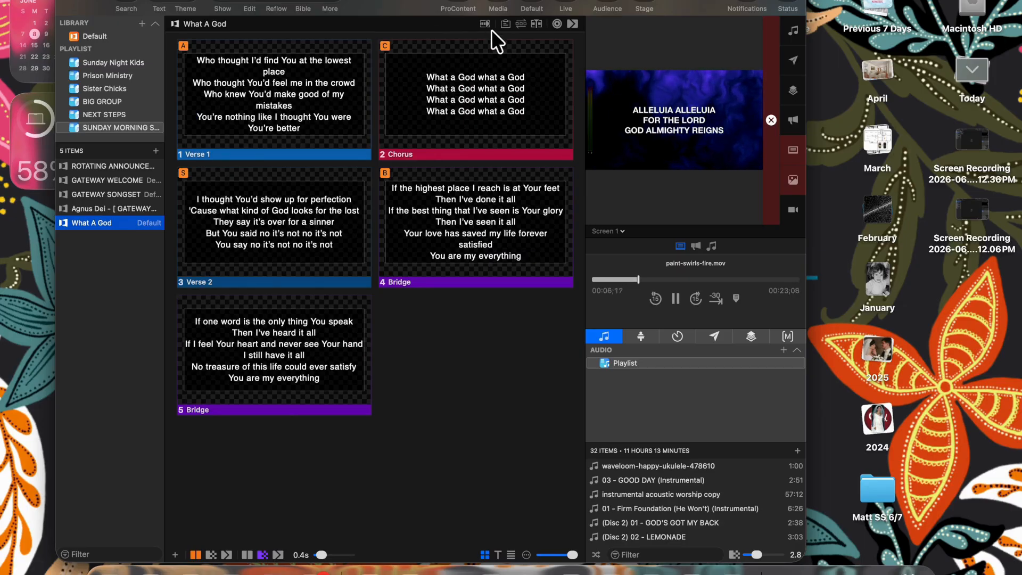
pyautogui.click(518, 25)
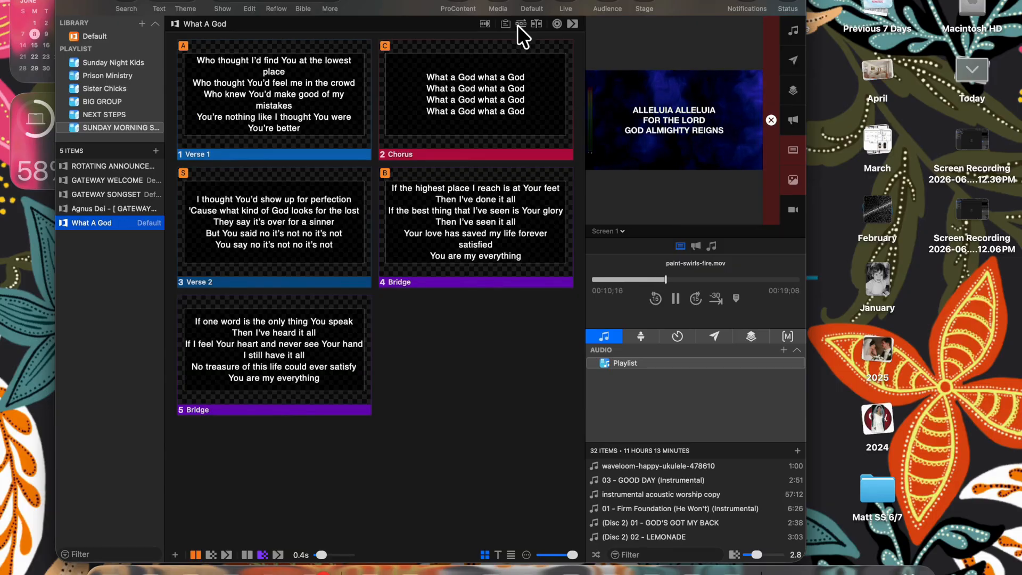
pyautogui.click(232, 65)
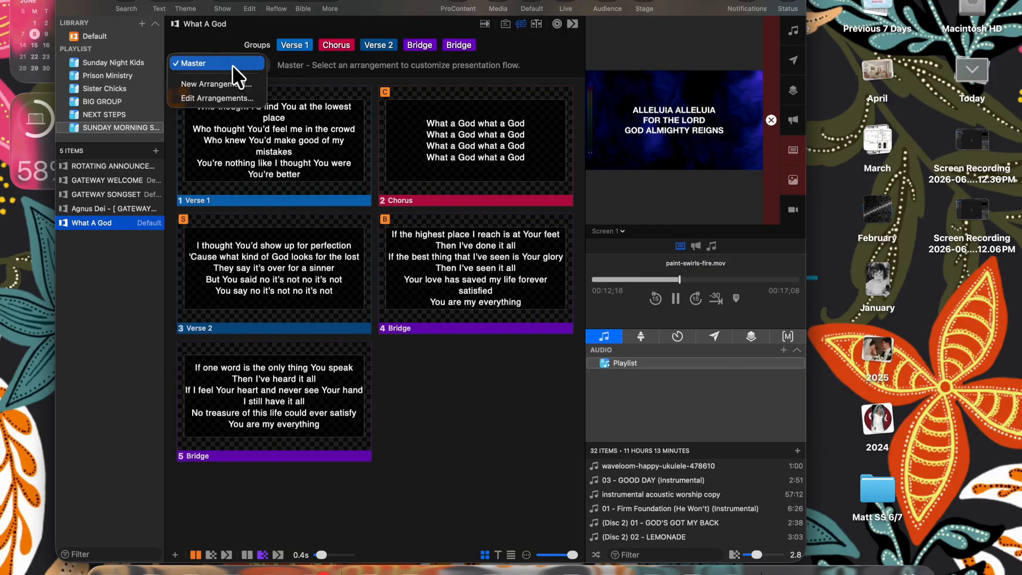
pyautogui.click(234, 82)
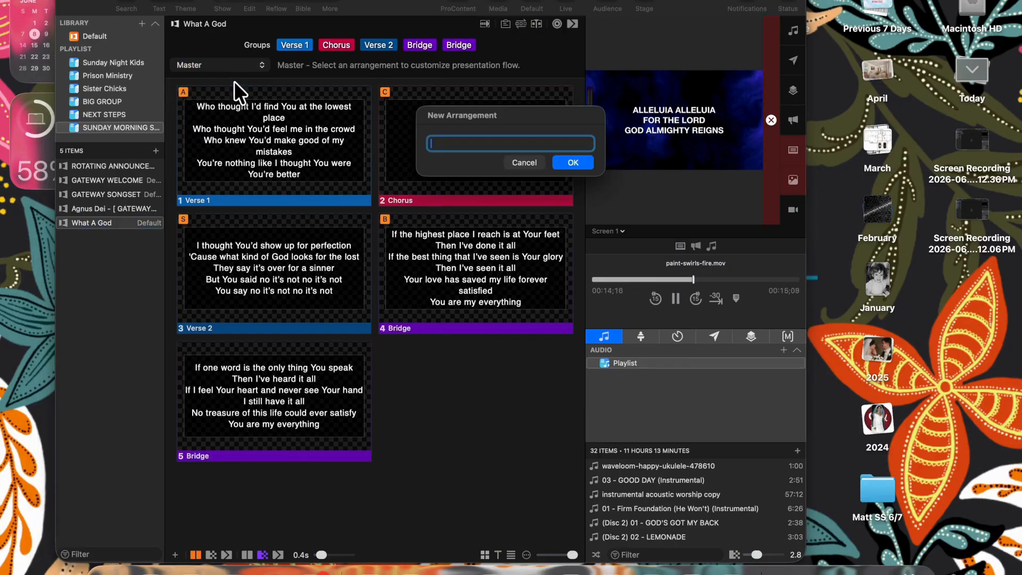
pyautogui.write('DEF')
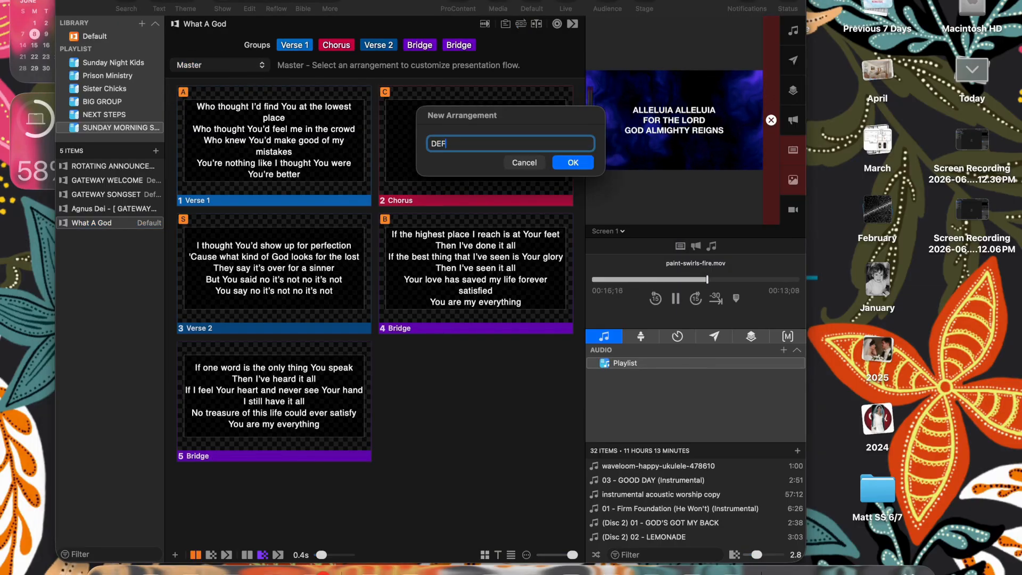
pyautogui.write('AULT')
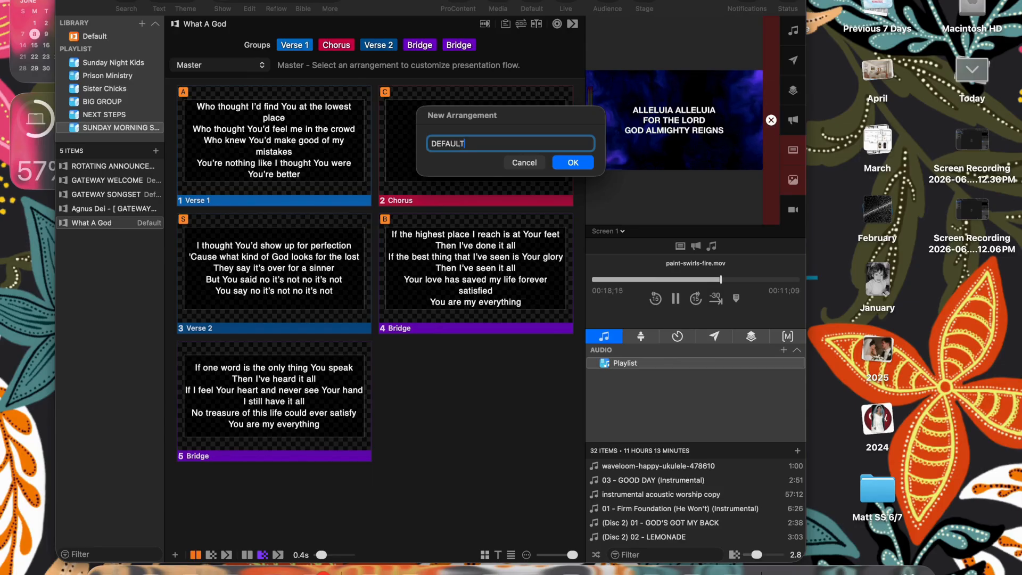
pyautogui.click(567, 162)
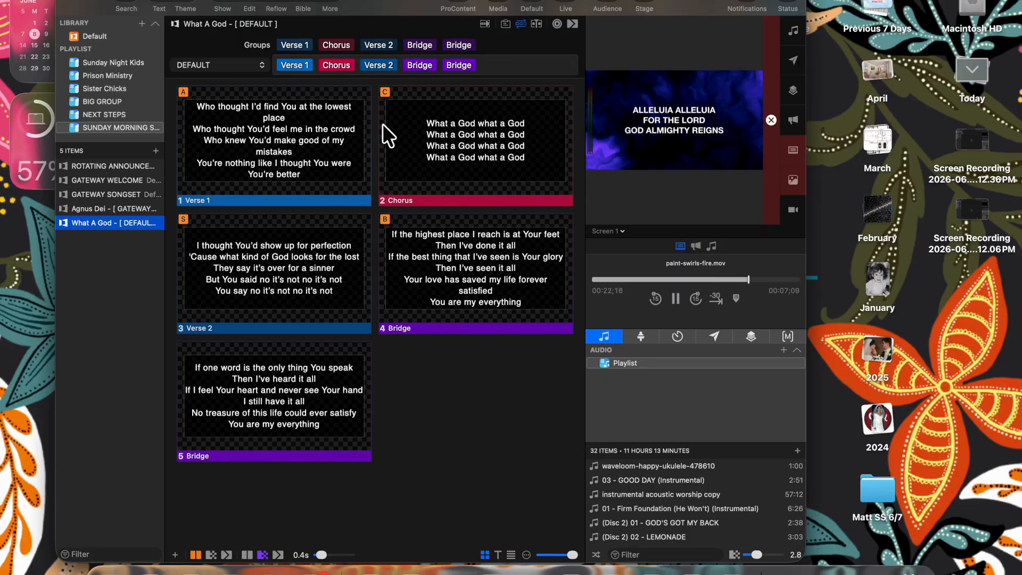
pyautogui.moveTo(346, 48); pyautogui.dragTo(445, 65)
pyautogui.moveTo(334, 42); pyautogui.dragTo(564, 62)
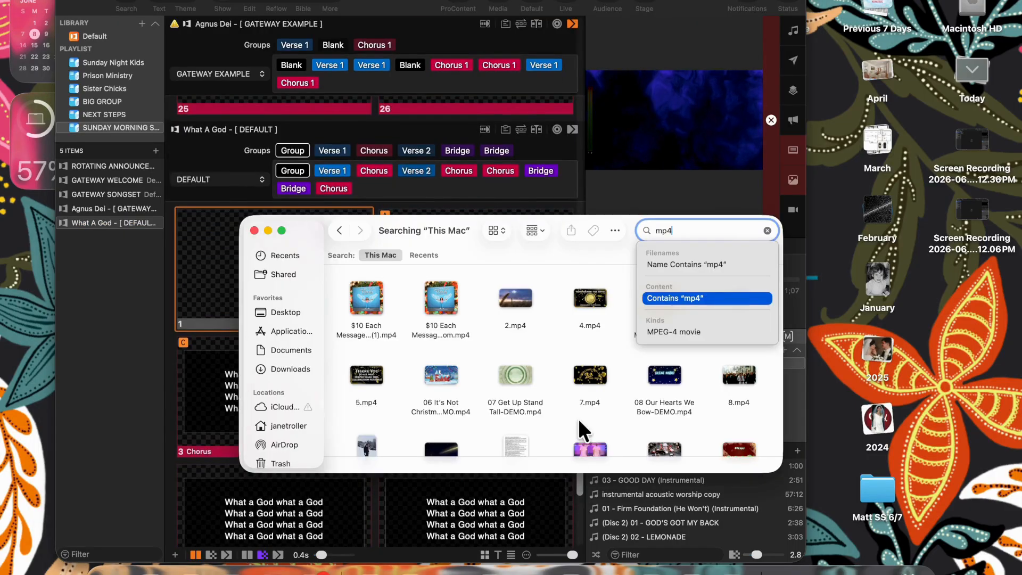
# - Place the 17-1.mp4 cloud video as What A God's first slide and show it live
pyautogui.scroll(-5, 578, 419)
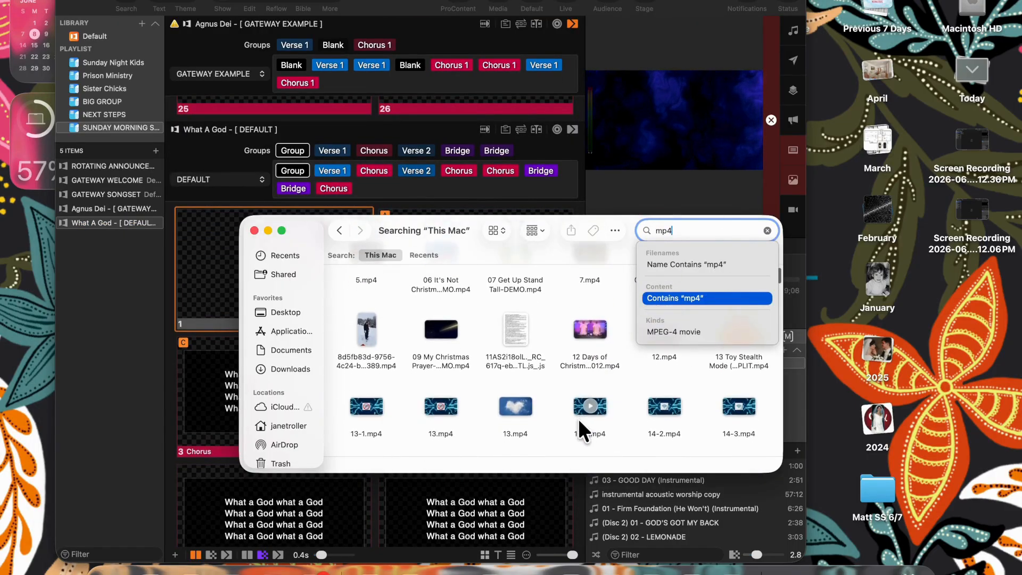
pyautogui.scroll(-1, 578, 419)
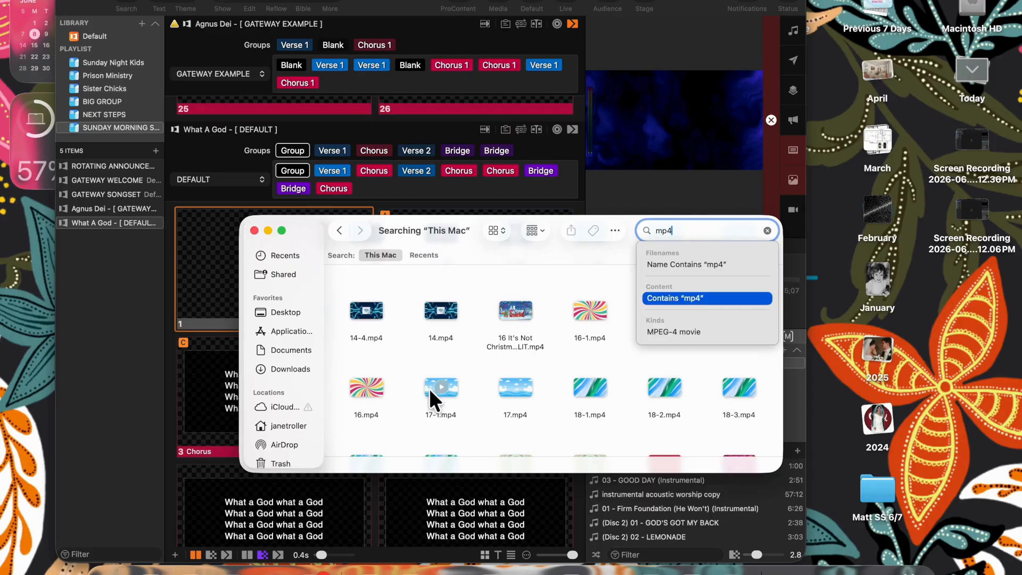
pyautogui.moveTo(429, 389); pyautogui.dragTo(197, 291)
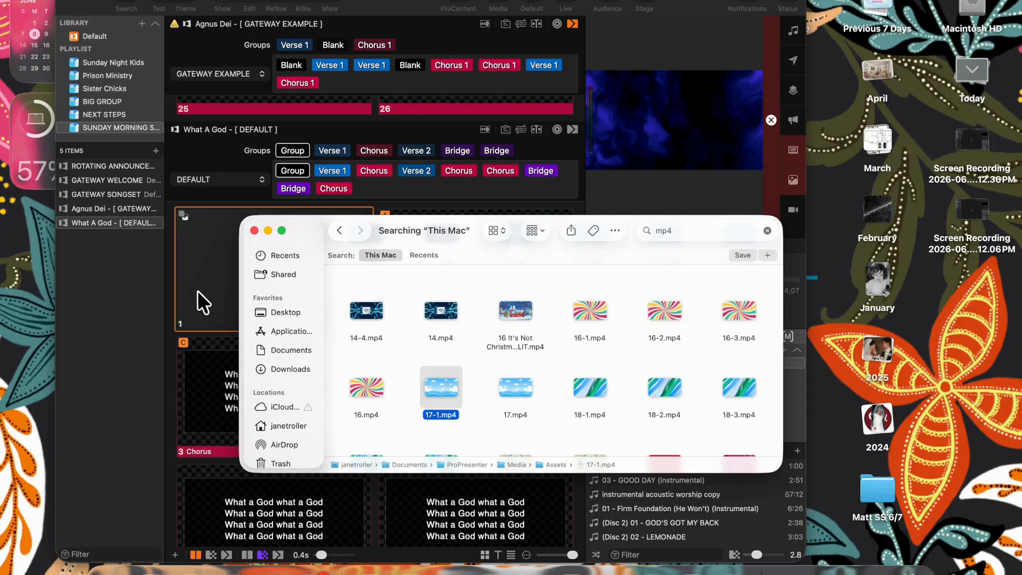
pyautogui.click(254, 231)
pyautogui.click(284, 285)
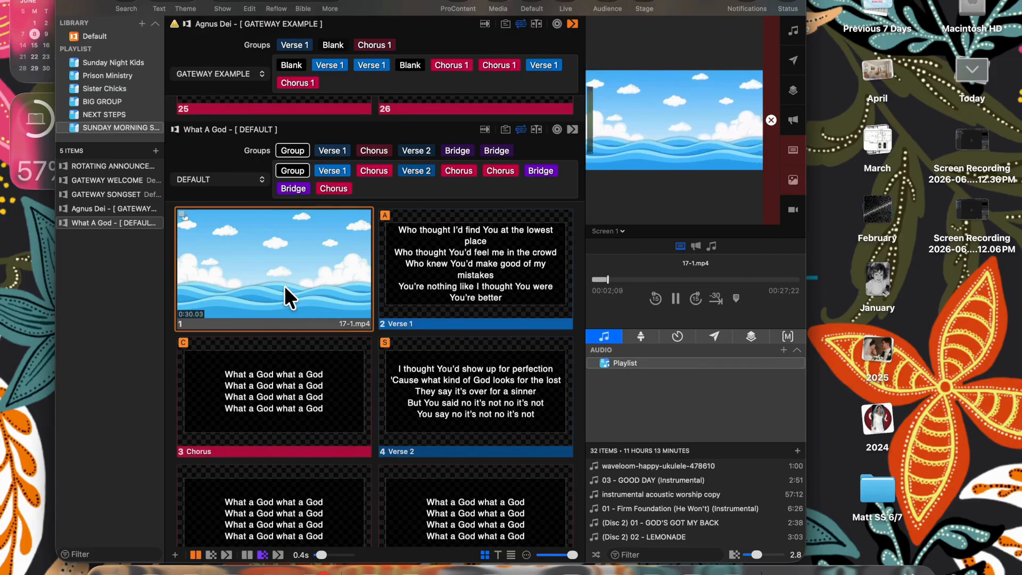
# - Apply the SC LYRICS theme to the Verse 1 slide and send it live
pyautogui.click(432, 280)
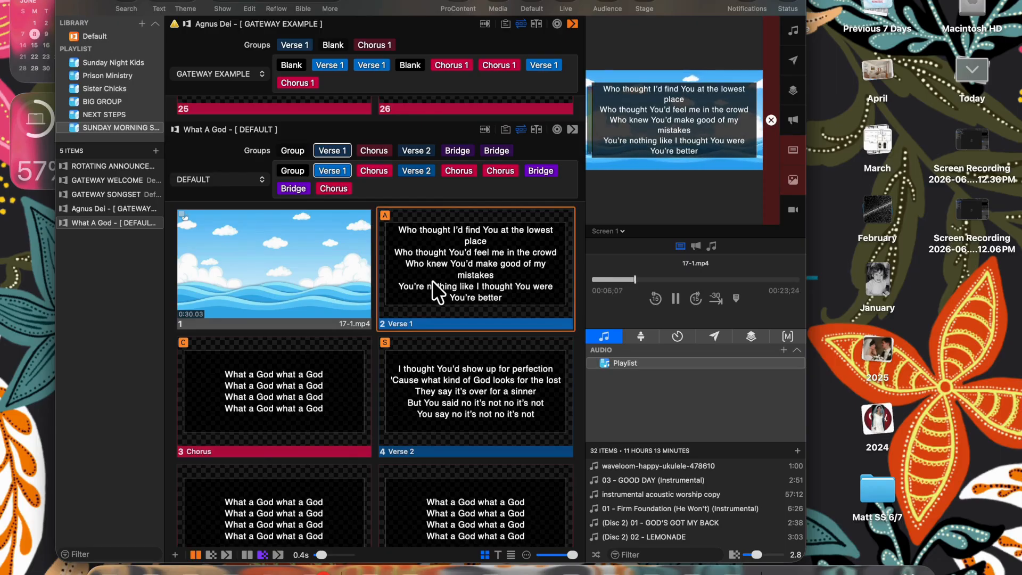
pyautogui.click(341, 272)
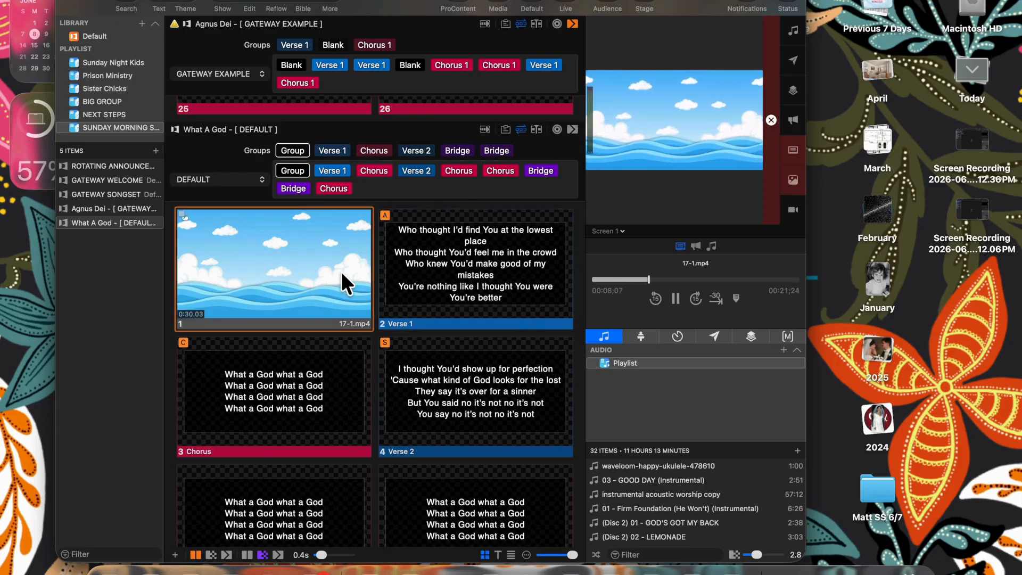
pyautogui.rightClick(420, 263)
pyautogui.moveTo(451, 326)
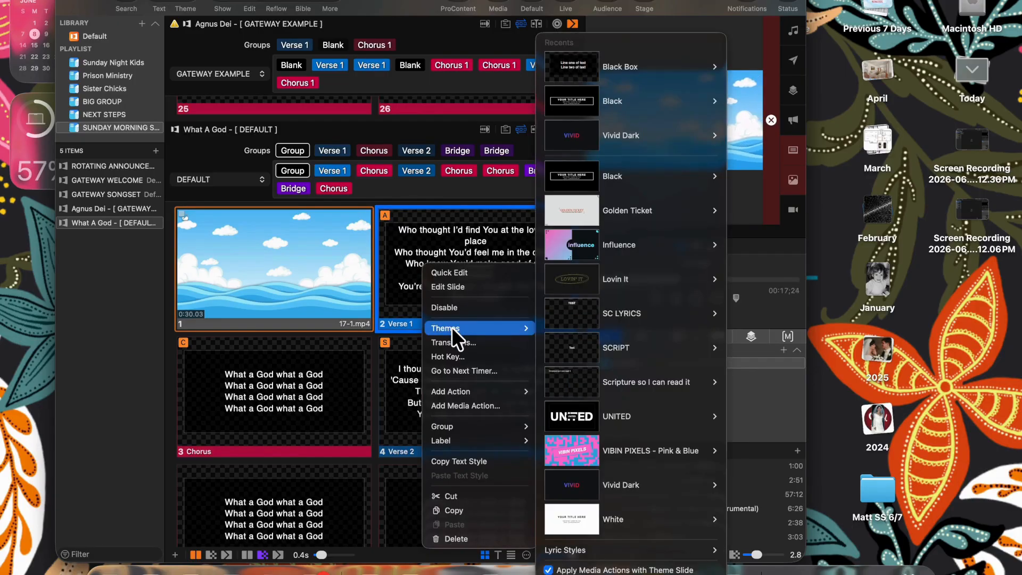
pyautogui.moveTo(621, 324)
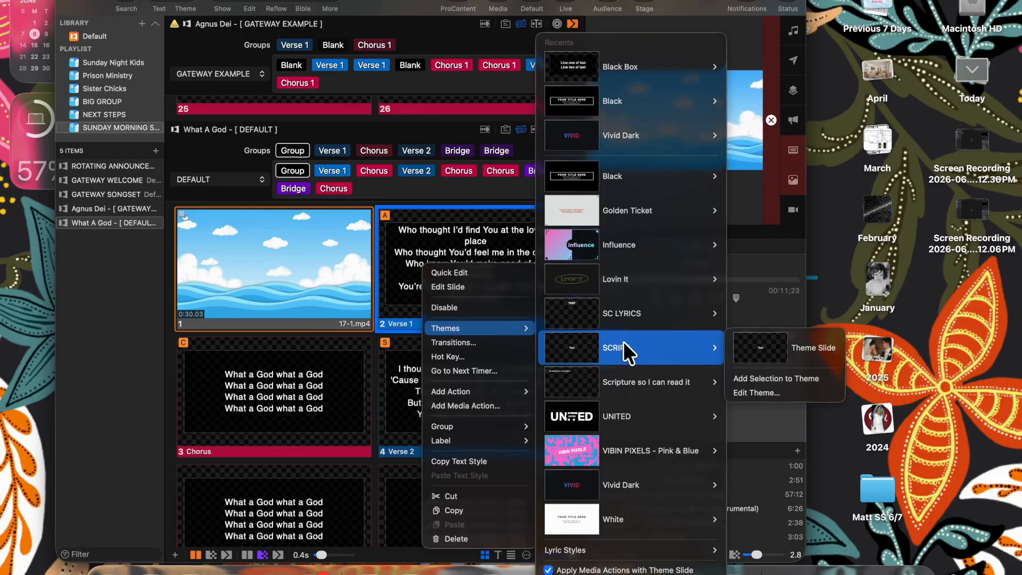
pyautogui.click(627, 319)
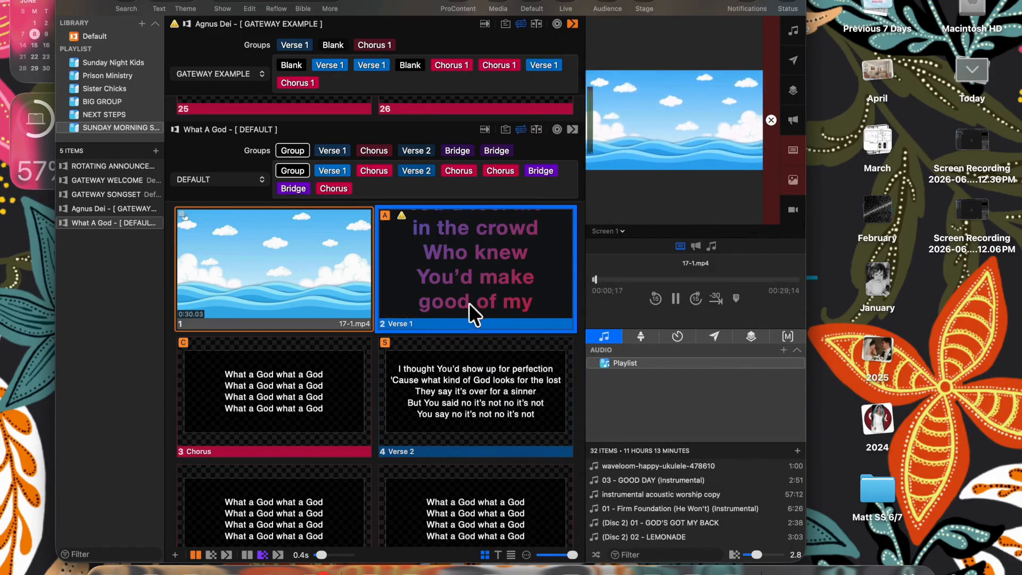
pyautogui.click(481, 290)
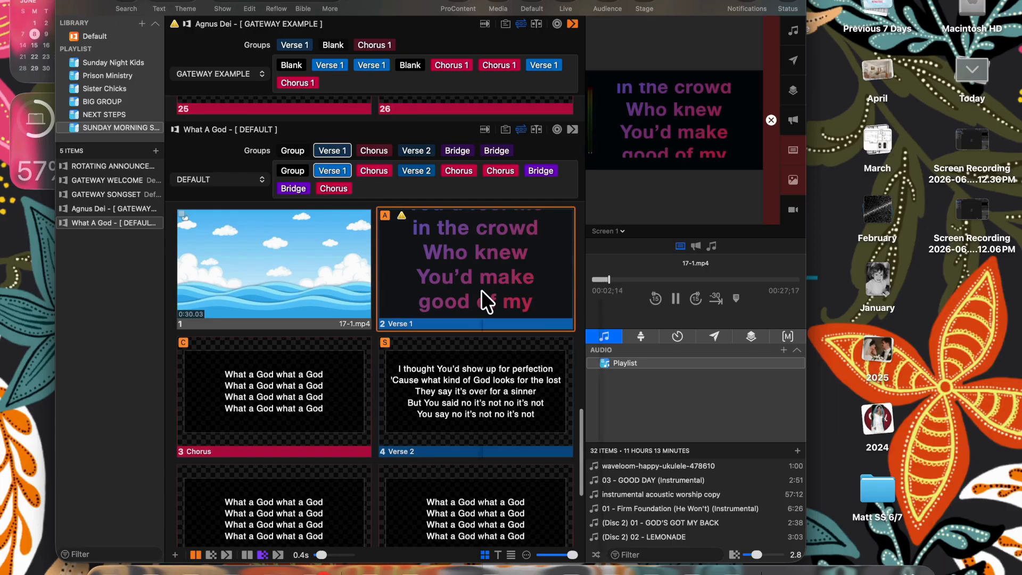
# - Bring up the Themes submenu again for the restyled Verse 1 slide
pyautogui.rightClick(482, 290)
pyautogui.moveTo(507, 353)
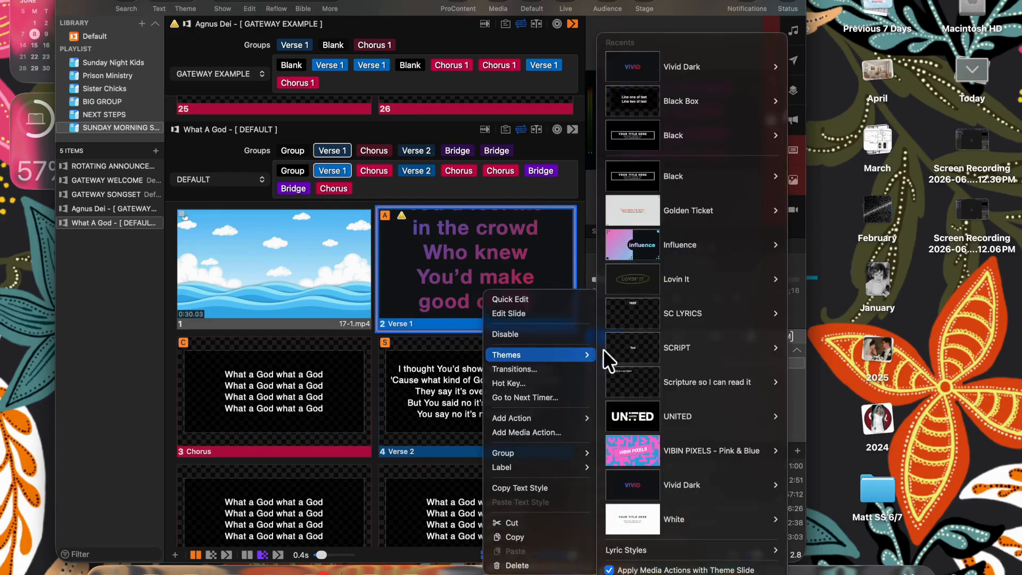
pyautogui.moveTo(652, 348)
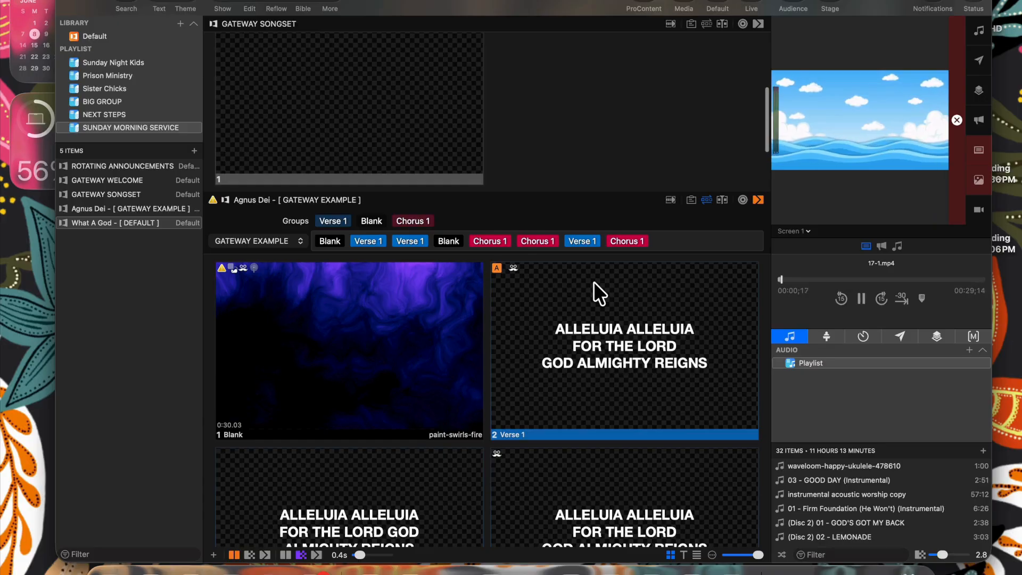
# - Save a new theme named GATEWAY LYRICS based on the Agnus Dei Verse 1 slide
pyautogui.scroll(-2, 593, 282)
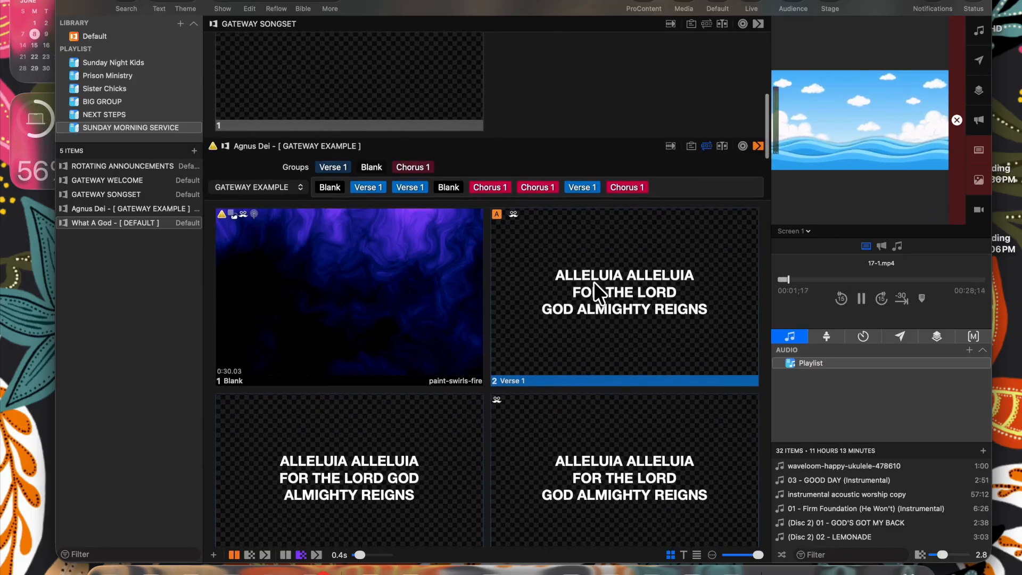
pyautogui.rightClick(562, 250)
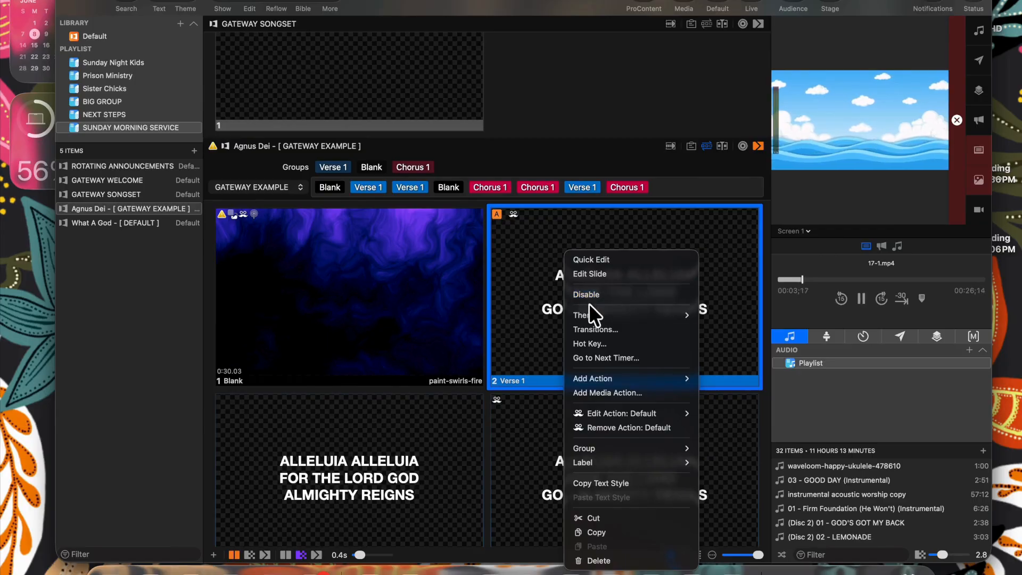
pyautogui.moveTo(592, 312)
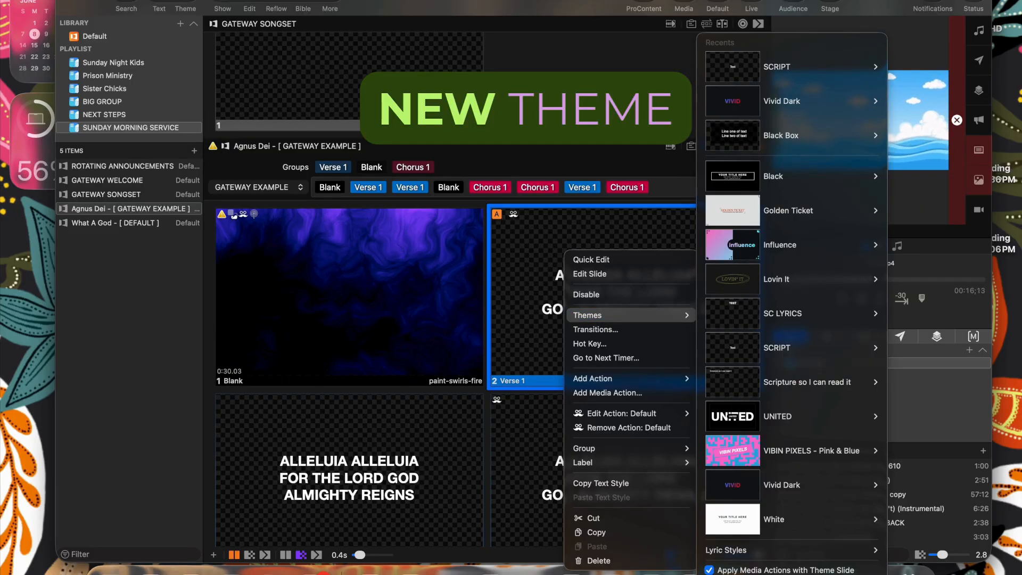
pyautogui.click(744, 574)
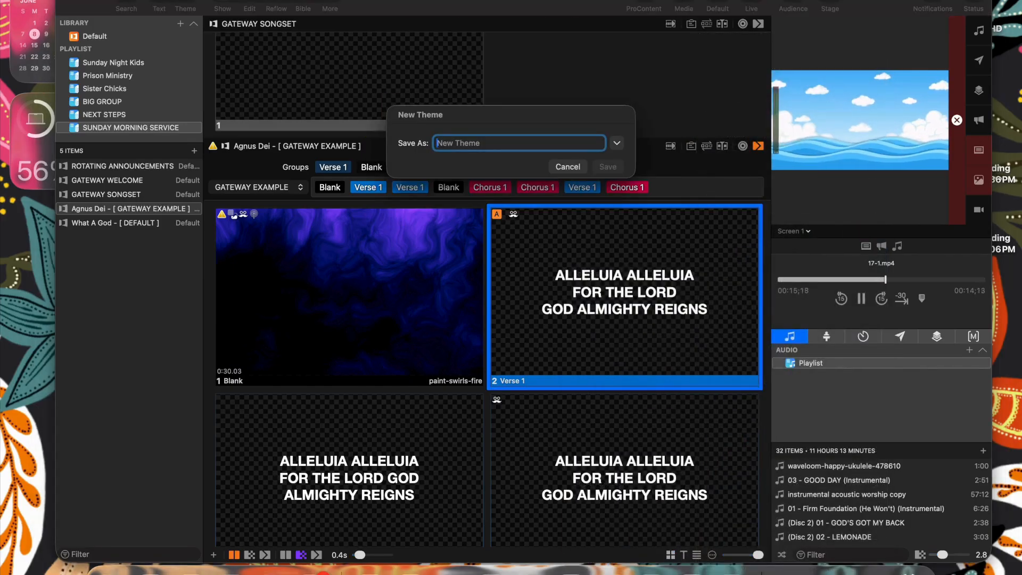
pyautogui.write('GAT')
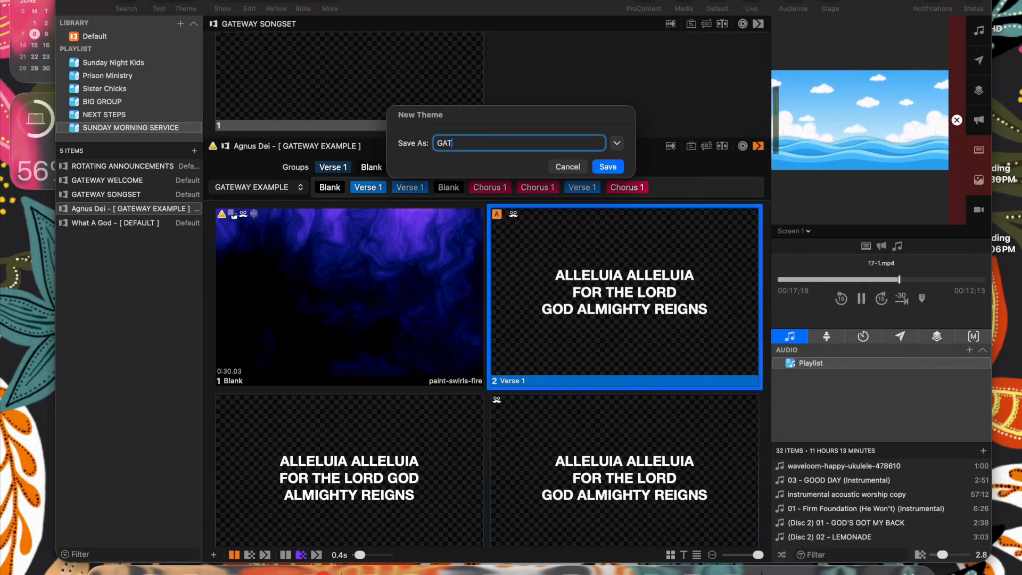
pyautogui.write('EWAY LYRICS')
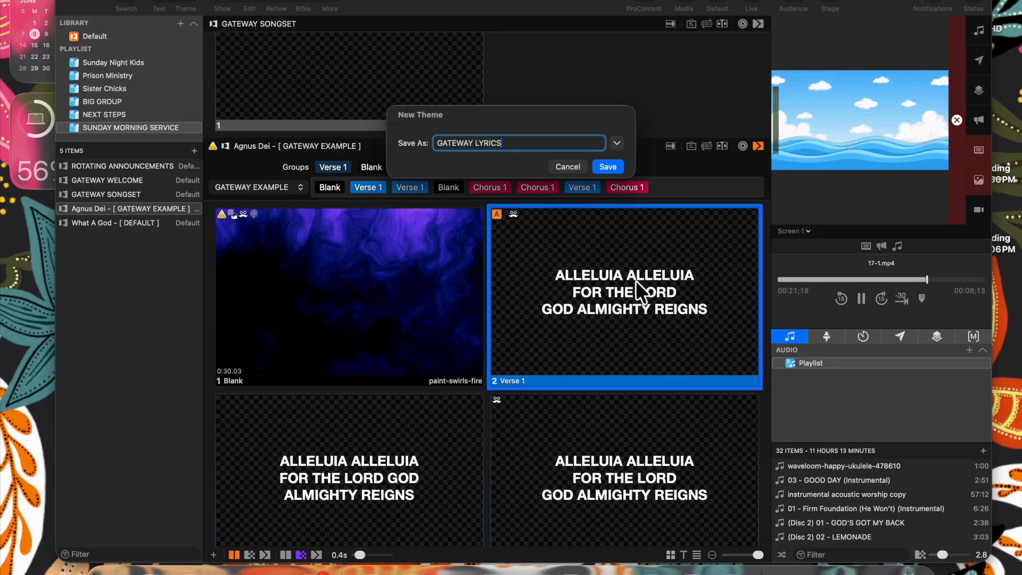
pyautogui.click(608, 166)
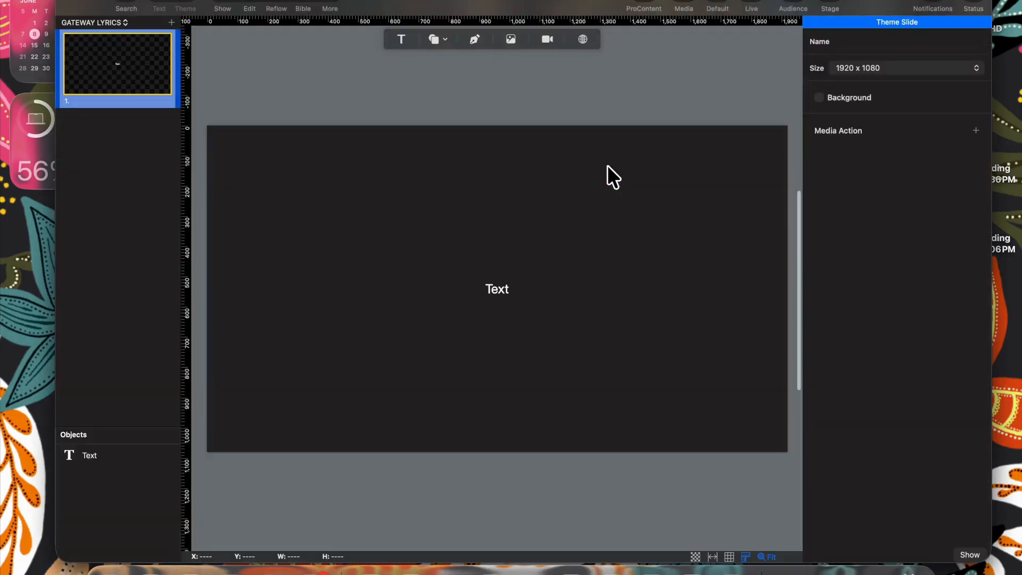
# - Replace the theme's placeholder text with 'Gateway Lyric Theme' and raise its size to 90
pyautogui.click(499, 285)
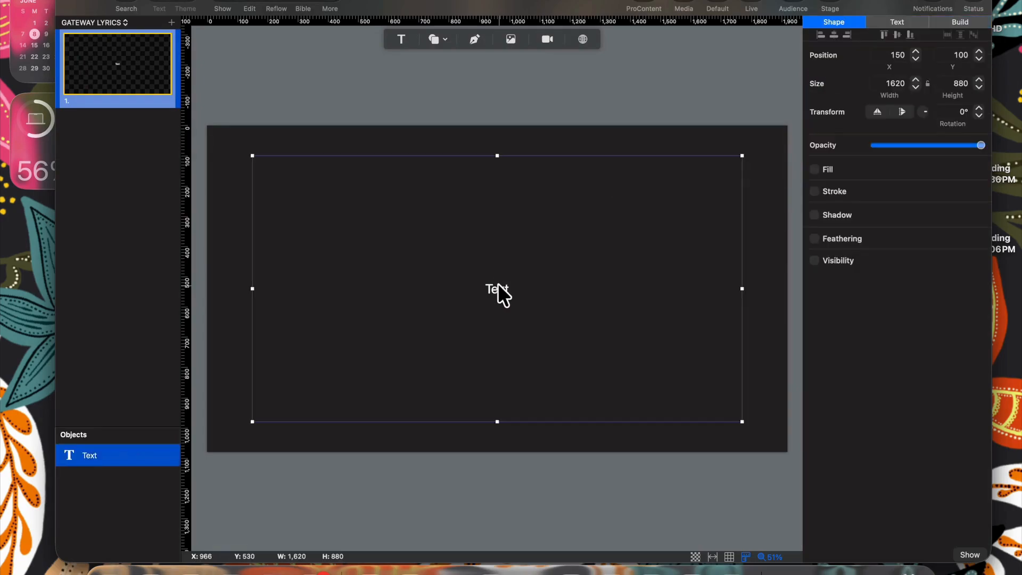
pyautogui.doubleClick(495, 288)
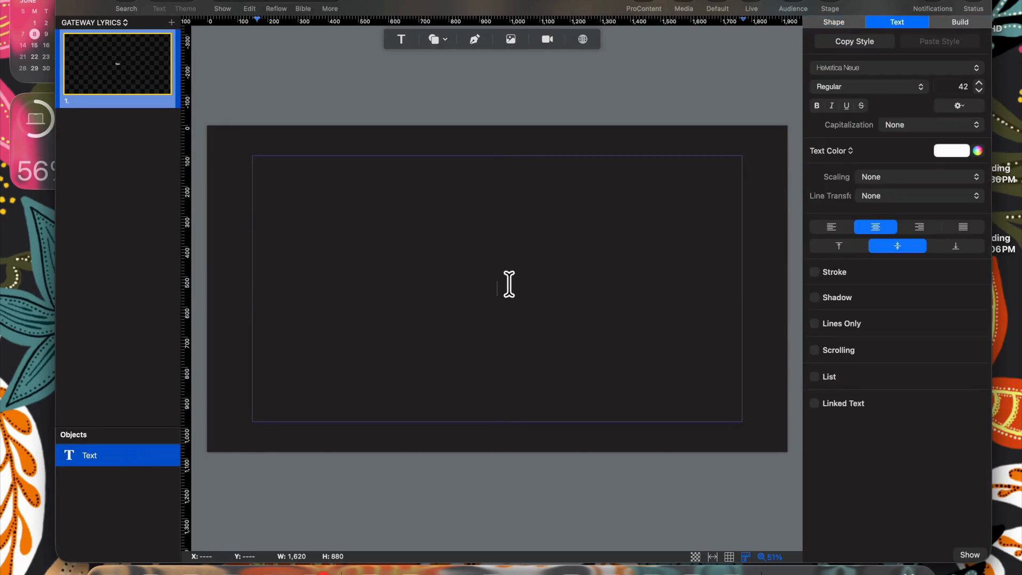
pyautogui.write('Gateway Lyric Theme')
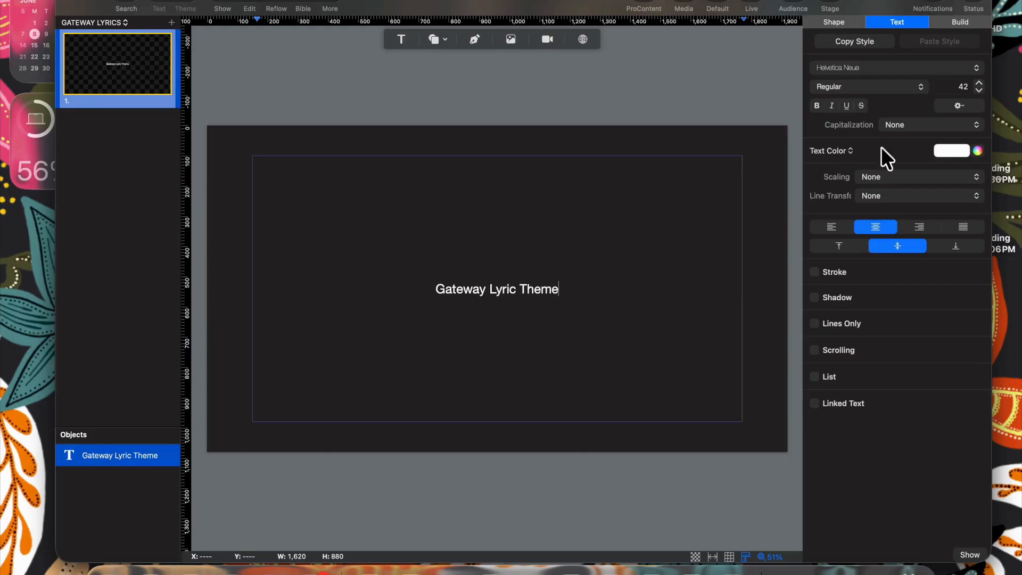
pyautogui.moveTo(563, 287); pyautogui.dragTo(420, 288)
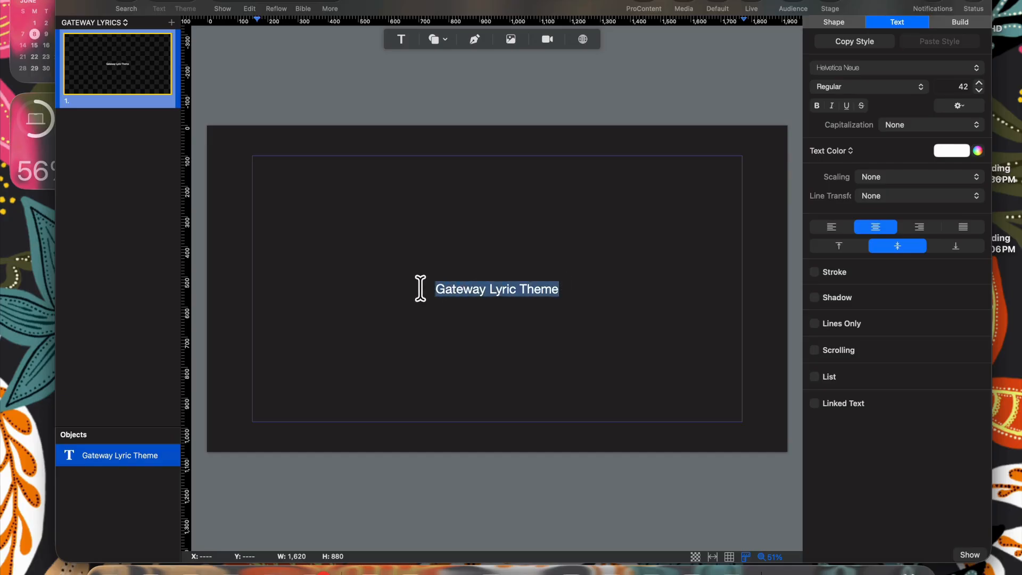
pyautogui.click(979, 82)
pyautogui.click(979, 82)
pyautogui.click(978, 83)
pyautogui.moveTo(979, 82); pyautogui.dragTo(979, 82)
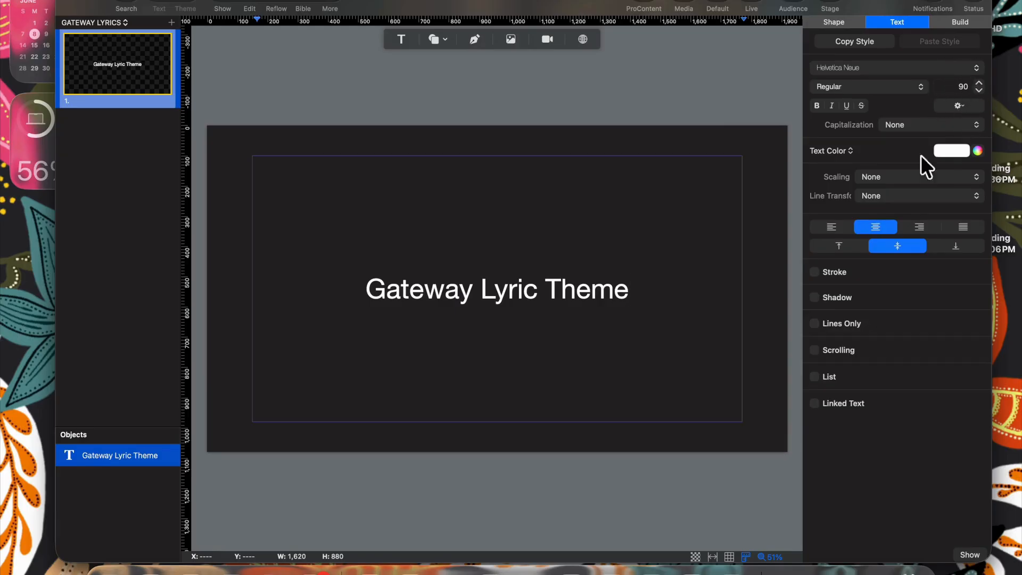
# - Make the theme text bold with All Caps capitalization, then return to the slides
pyautogui.click(815, 105)
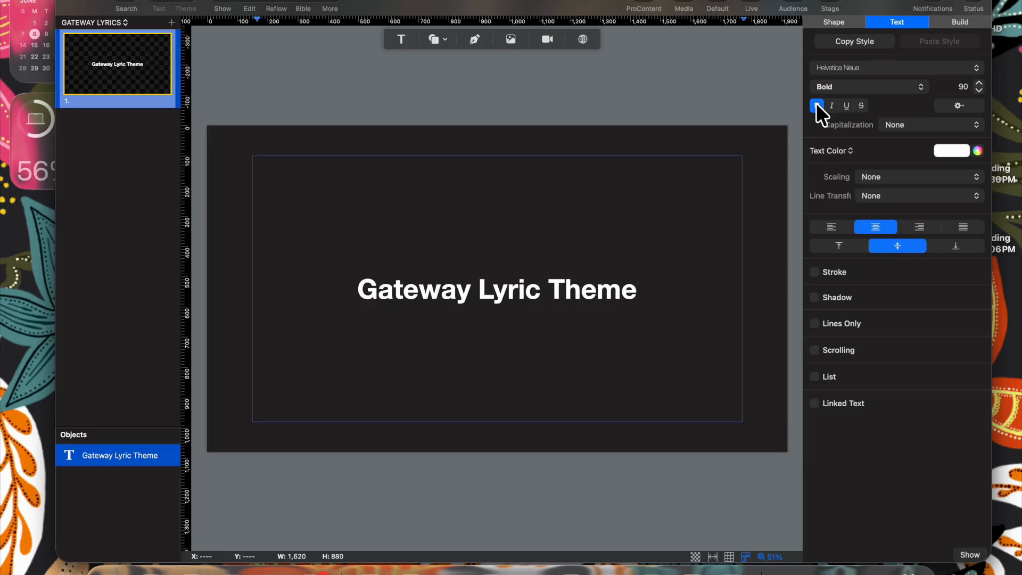
pyautogui.click(898, 123)
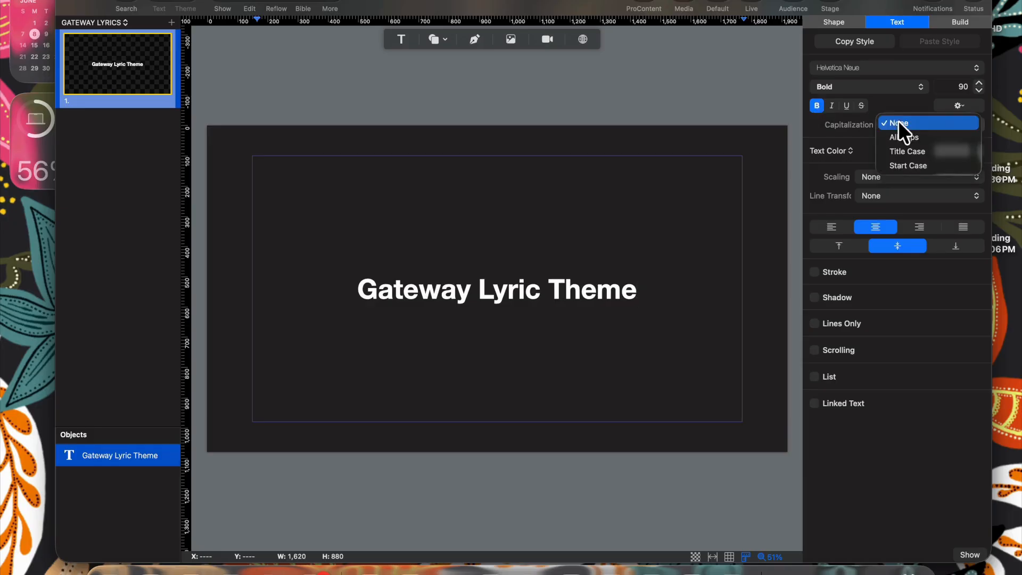
pyautogui.click(900, 135)
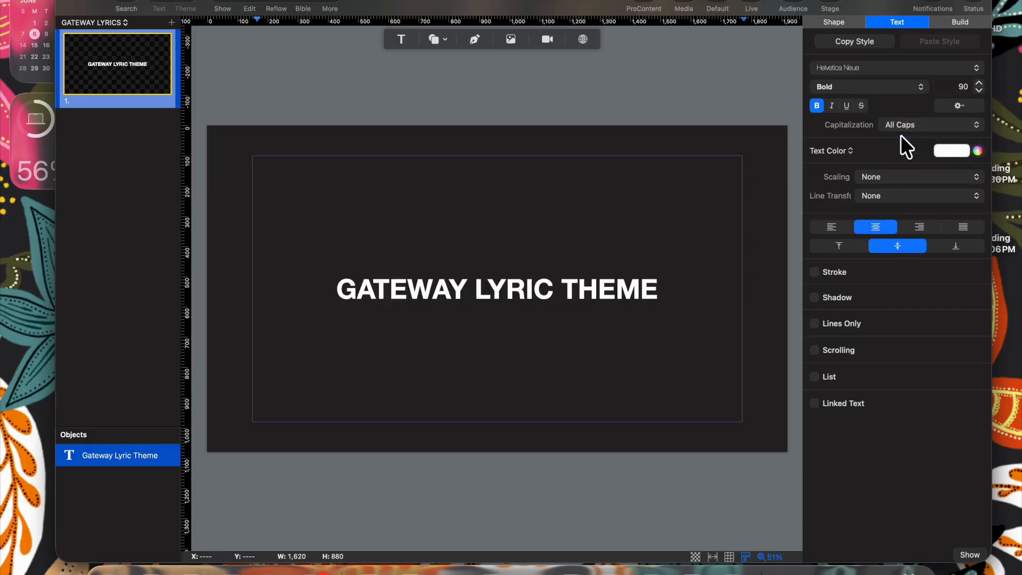
pyautogui.click(900, 122)
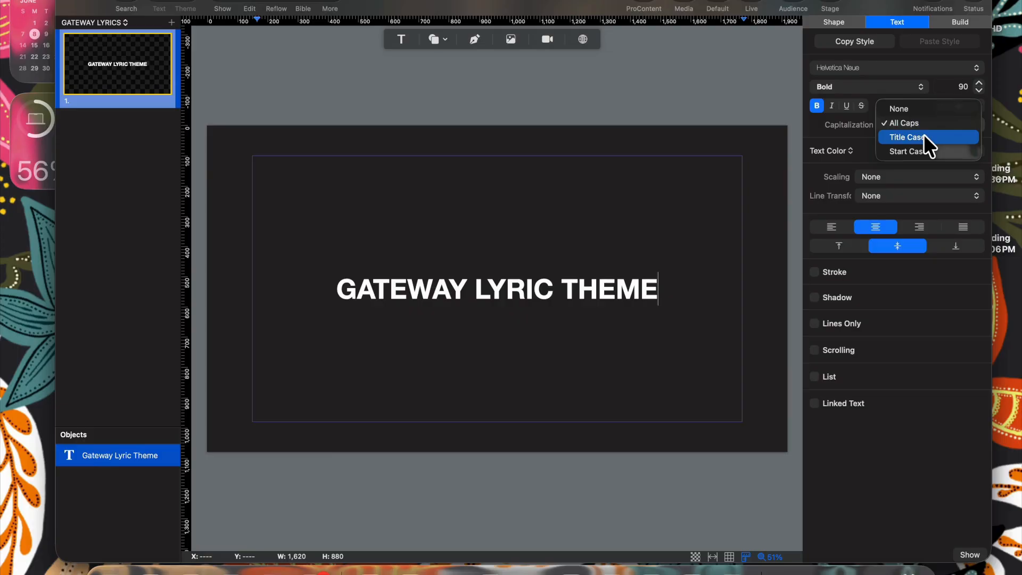
pyautogui.click(923, 134)
pyautogui.click(914, 123)
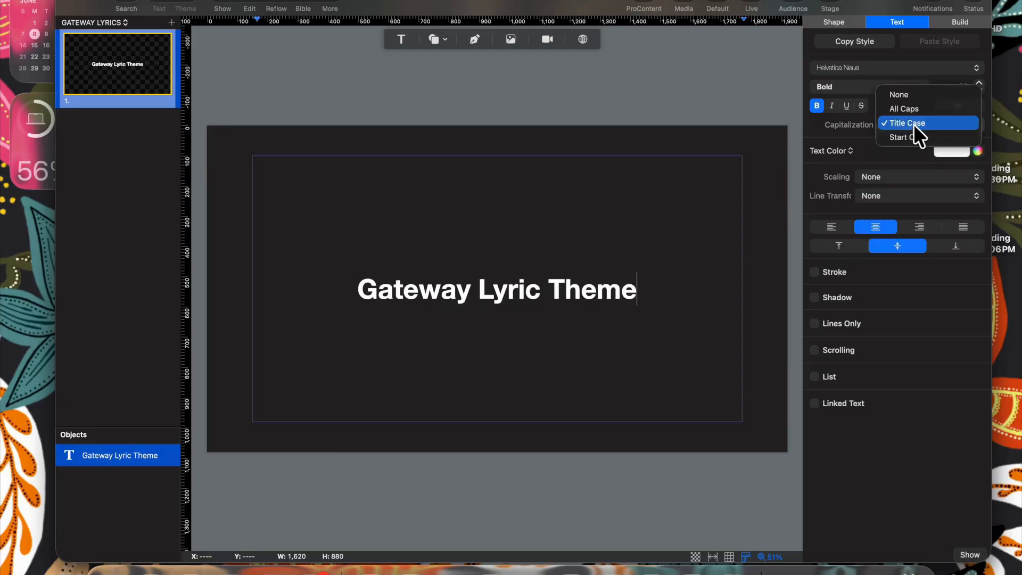
pyautogui.click(913, 138)
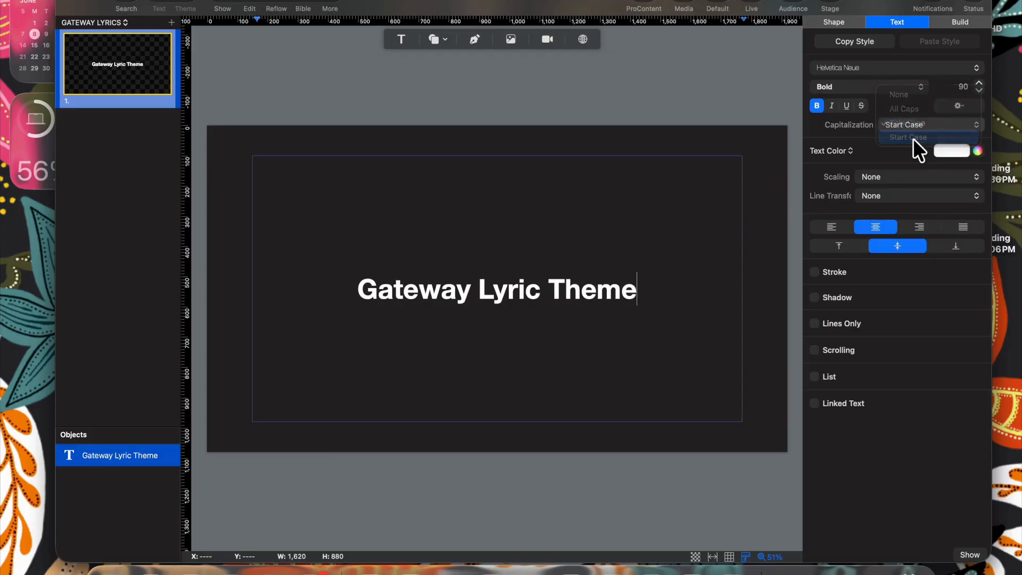
pyautogui.click(908, 121)
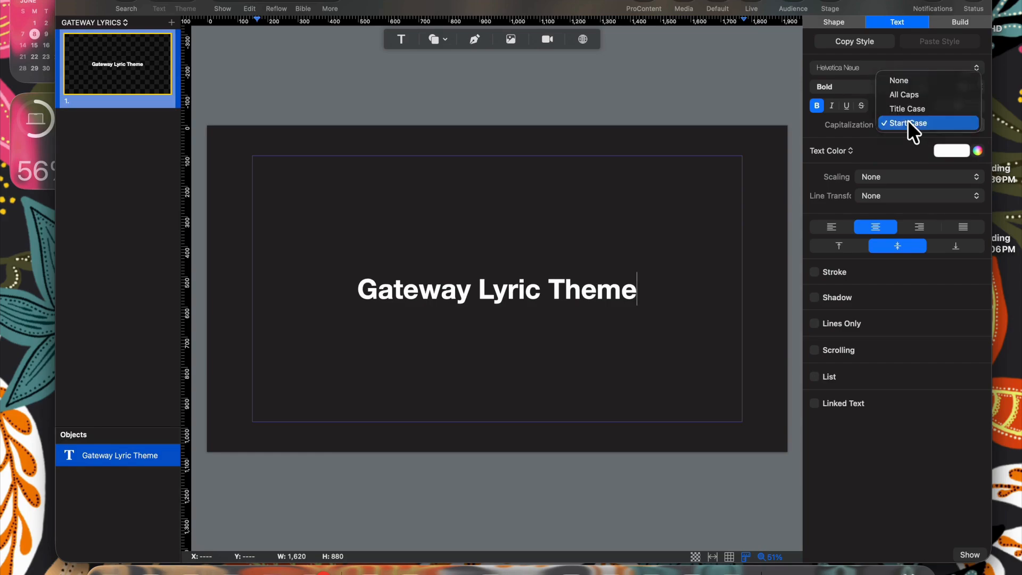
pyautogui.click(907, 94)
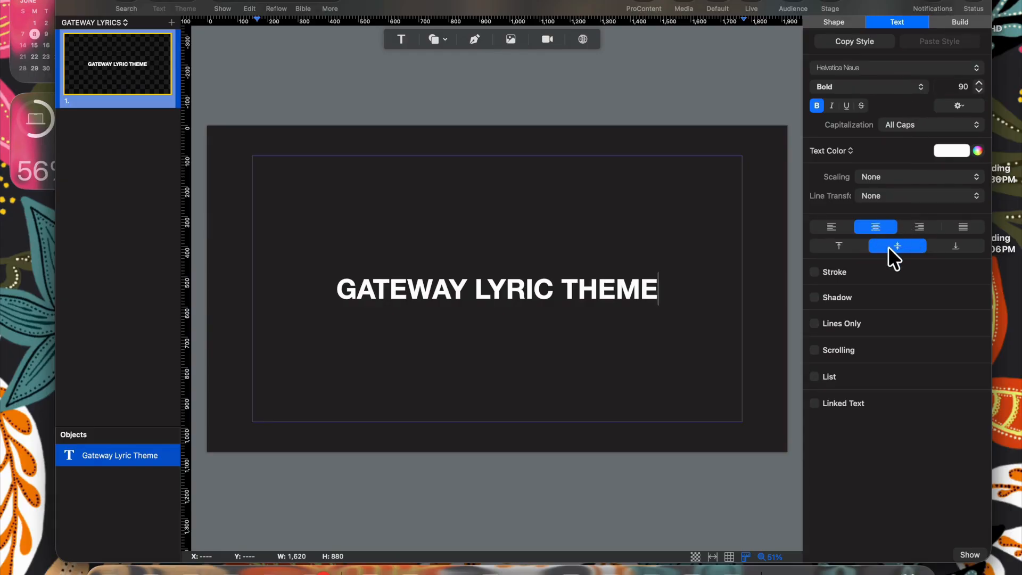
pyautogui.click(221, 6)
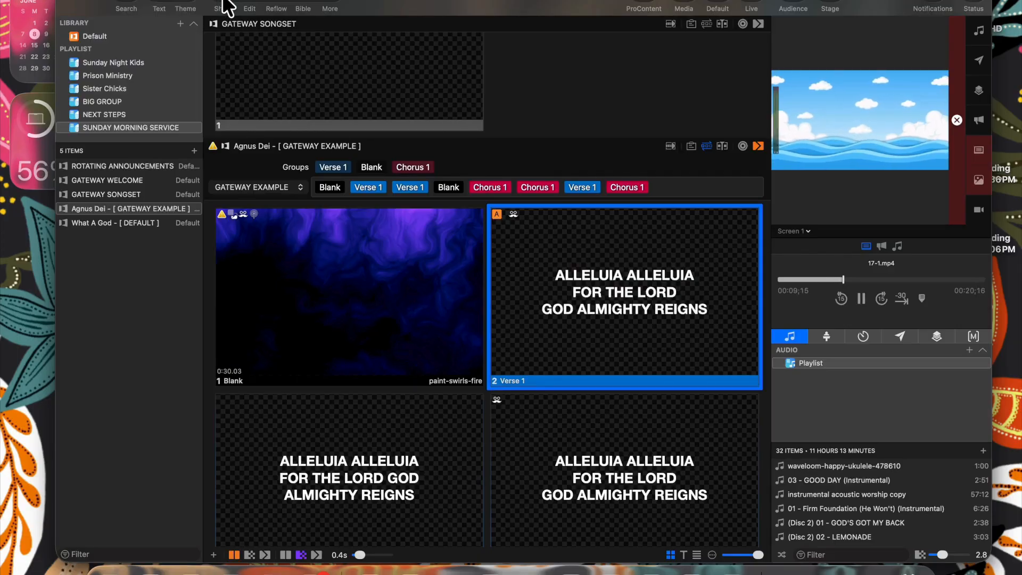
# - Apply the GATEWAY LYRICS theme to What A God slides 2–4
pyautogui.scroll(-3, 379, 261)
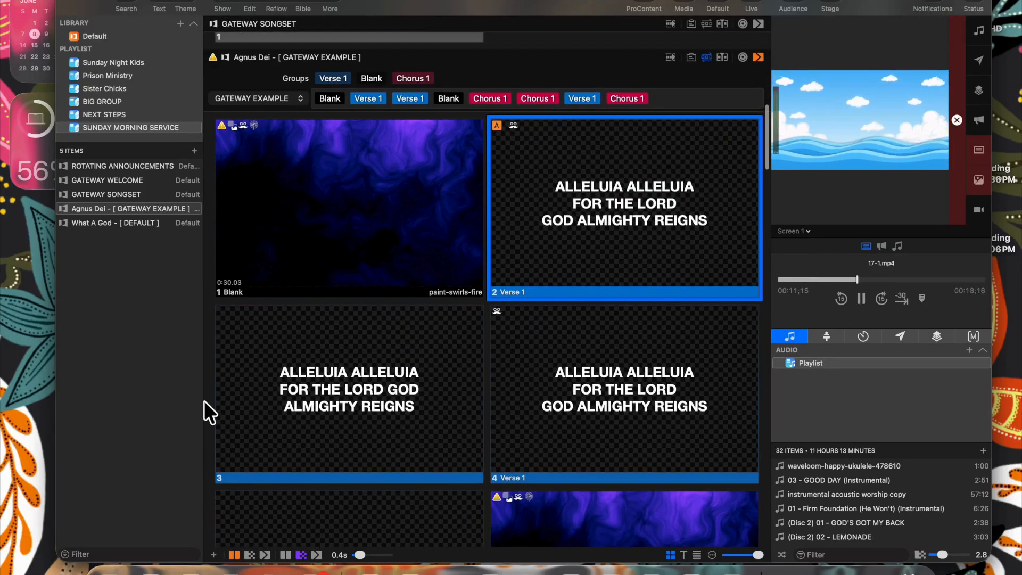
pyautogui.moveTo(204, 400); pyautogui.dragTo(547, 249)
pyautogui.rightClick(547, 249)
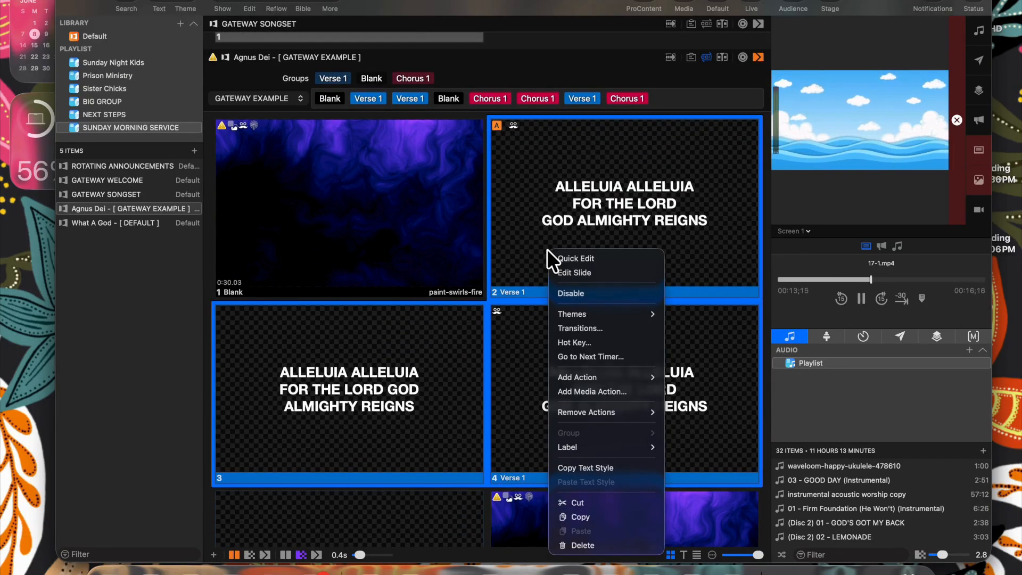
pyautogui.click(116, 226)
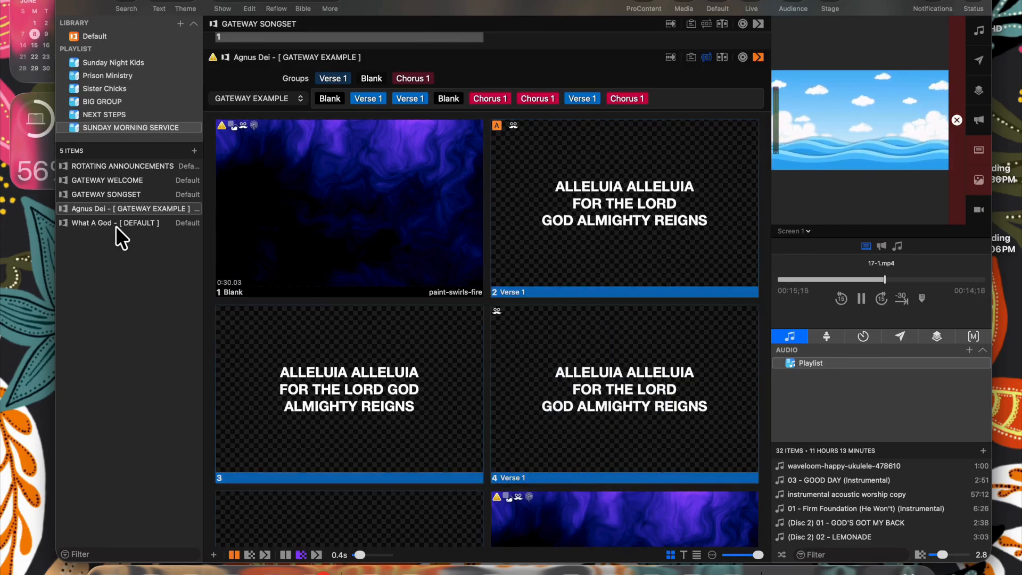
pyautogui.click(124, 222)
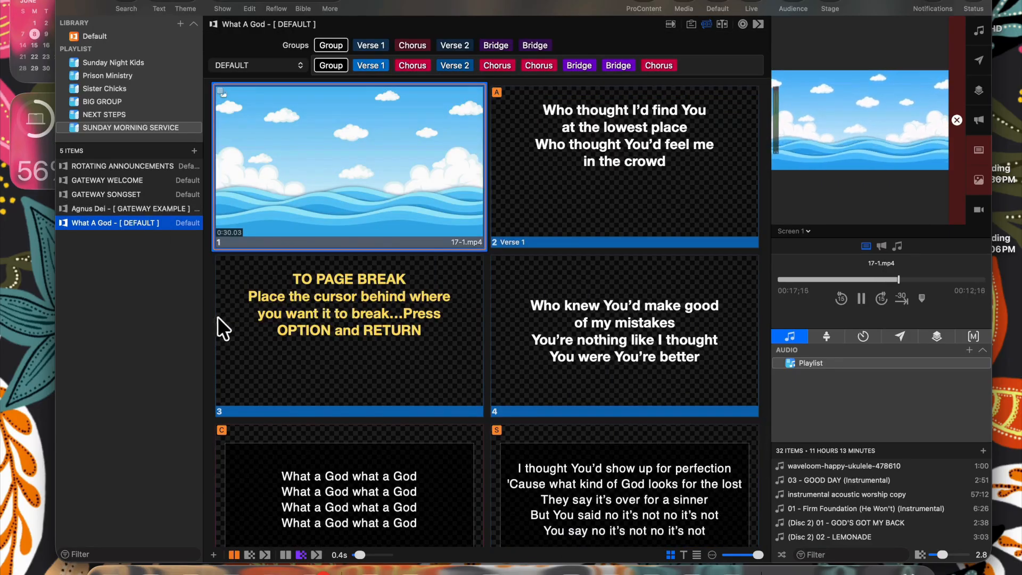
pyautogui.moveTo(218, 318); pyautogui.dragTo(551, 203)
pyautogui.rightClick(547, 177)
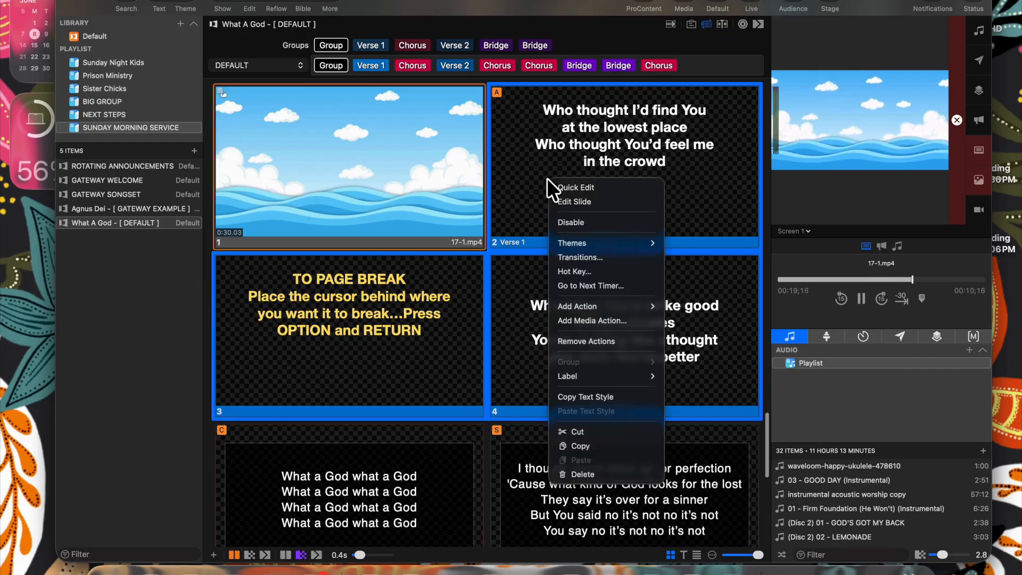
pyautogui.moveTo(577, 240)
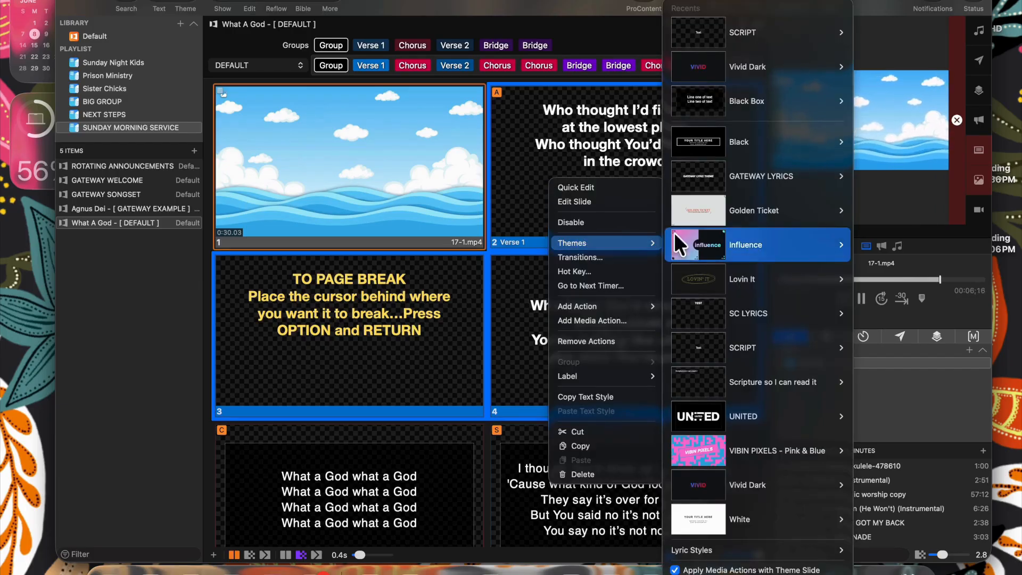
pyautogui.moveTo(715, 173)
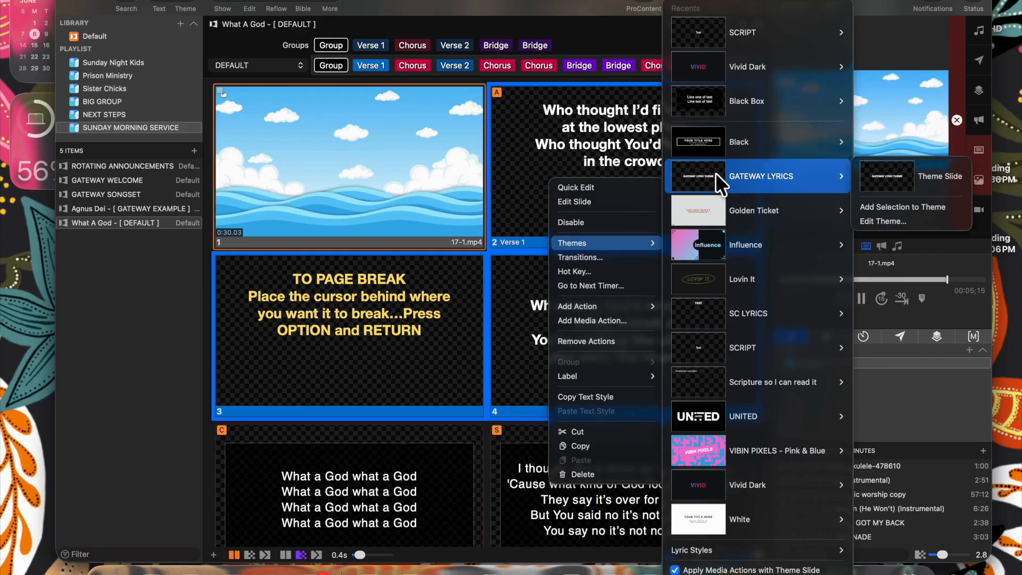
pyautogui.click(884, 177)
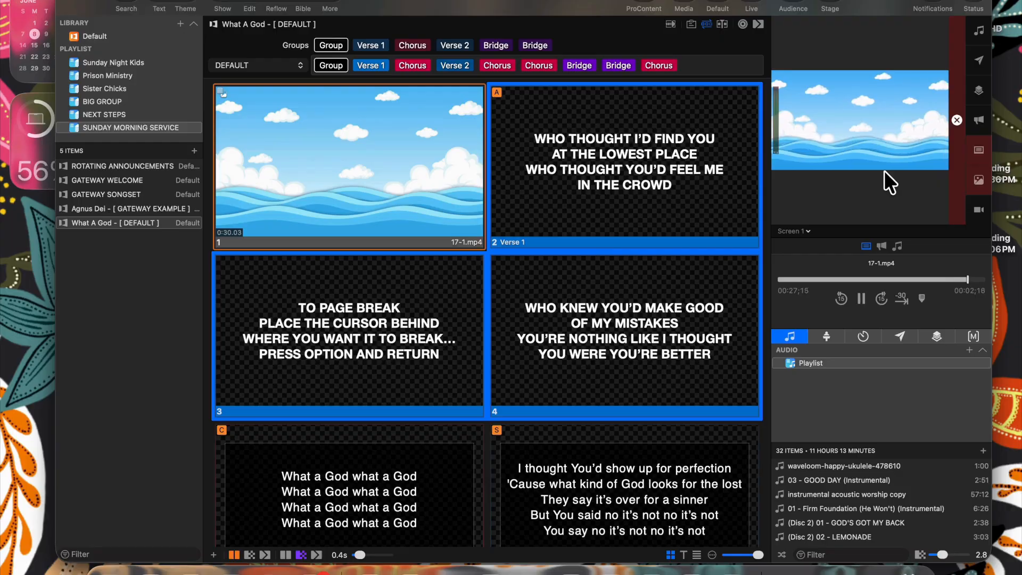
# - Apply the GATEWAY LYRICS theme to What A God slides 5–8
pyautogui.scroll(-5, 607, 312)
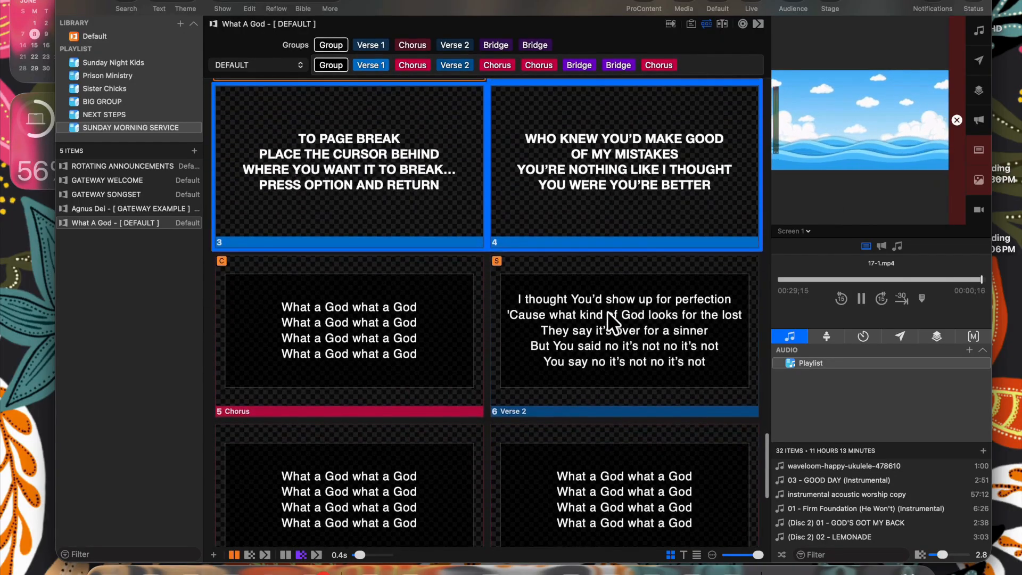
pyautogui.click(266, 327)
pyautogui.keyDown('shift'); pyautogui.click(547, 479); pyautogui.keyUp('shift')
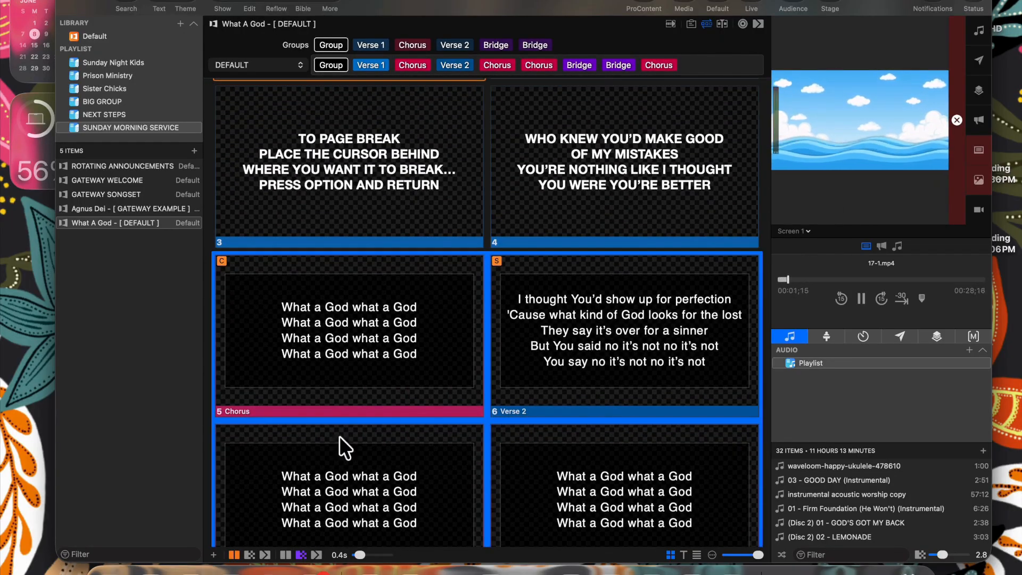
pyautogui.rightClick(339, 386)
pyautogui.moveTo(379, 373)
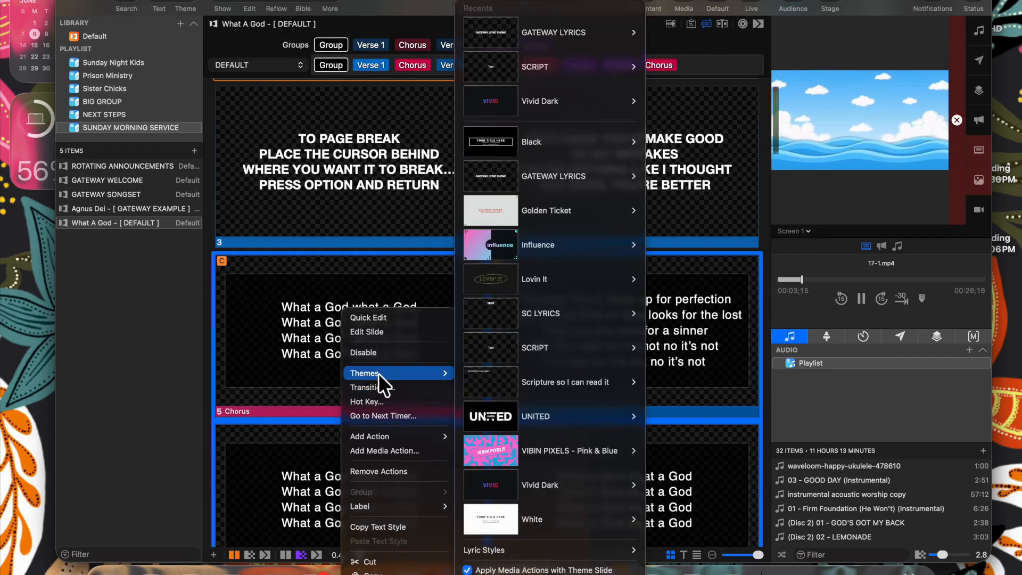
pyautogui.moveTo(608, 377)
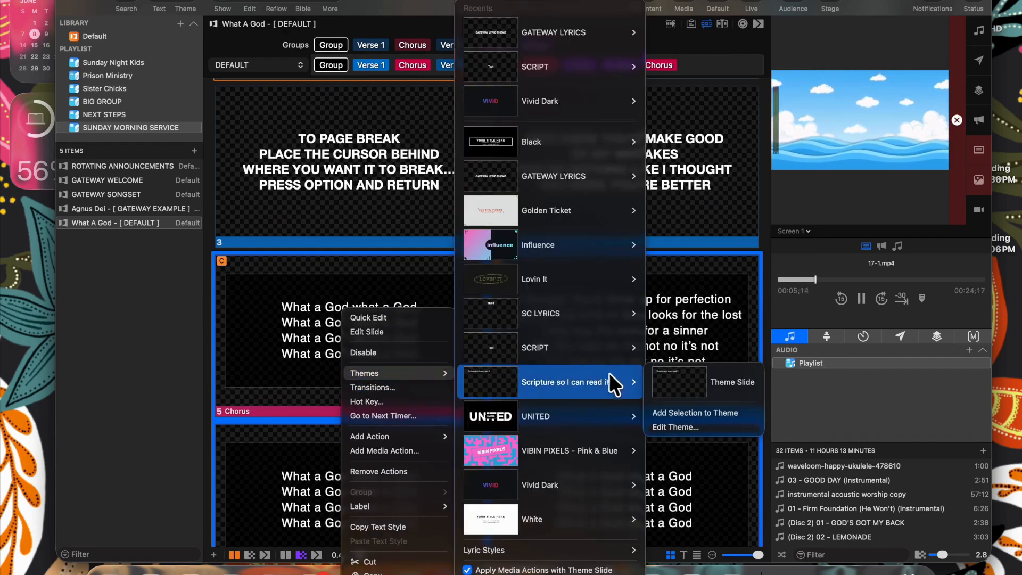
pyautogui.moveTo(599, 176)
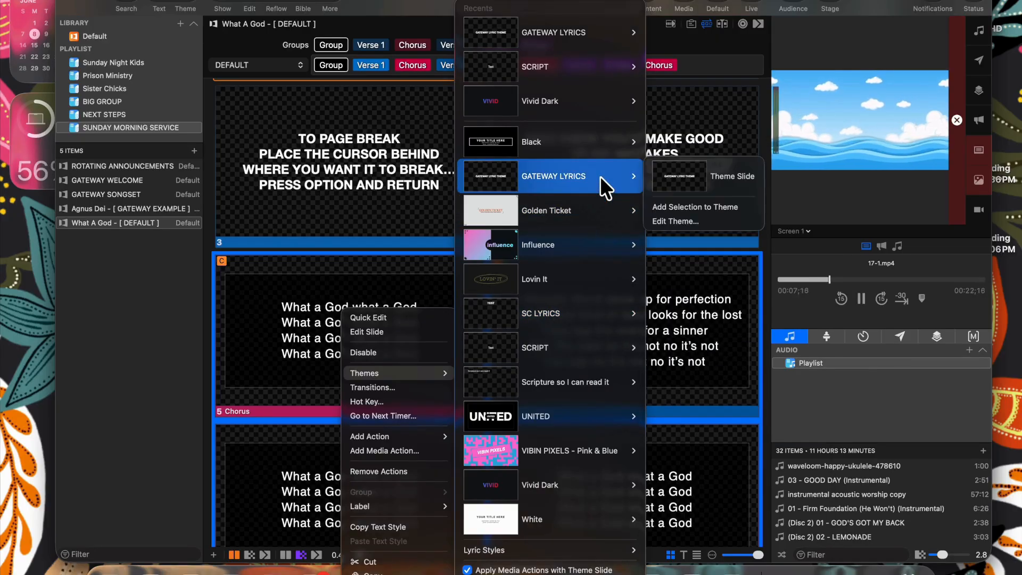
pyautogui.click(679, 176)
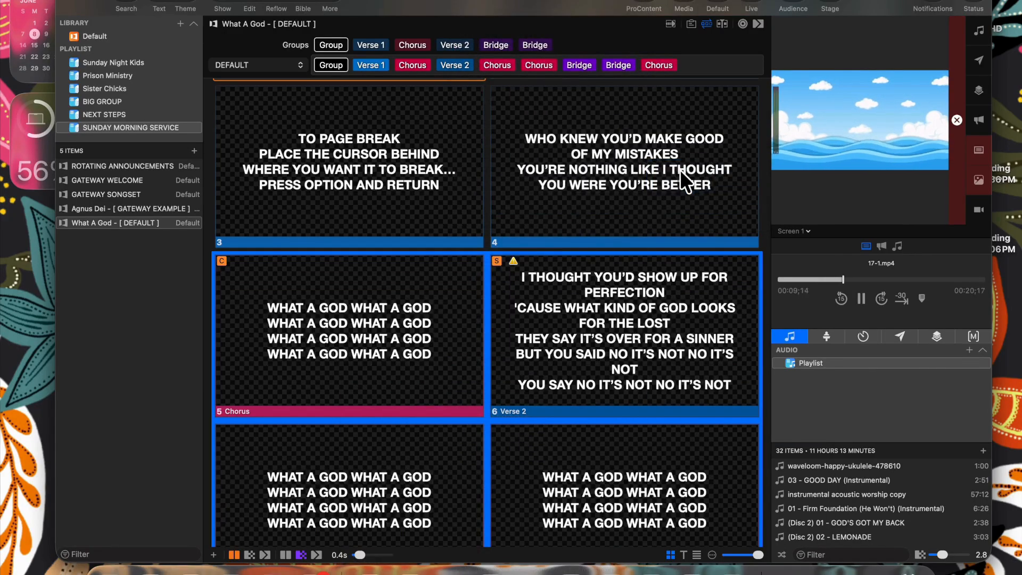
pyautogui.rightClick(641, 316)
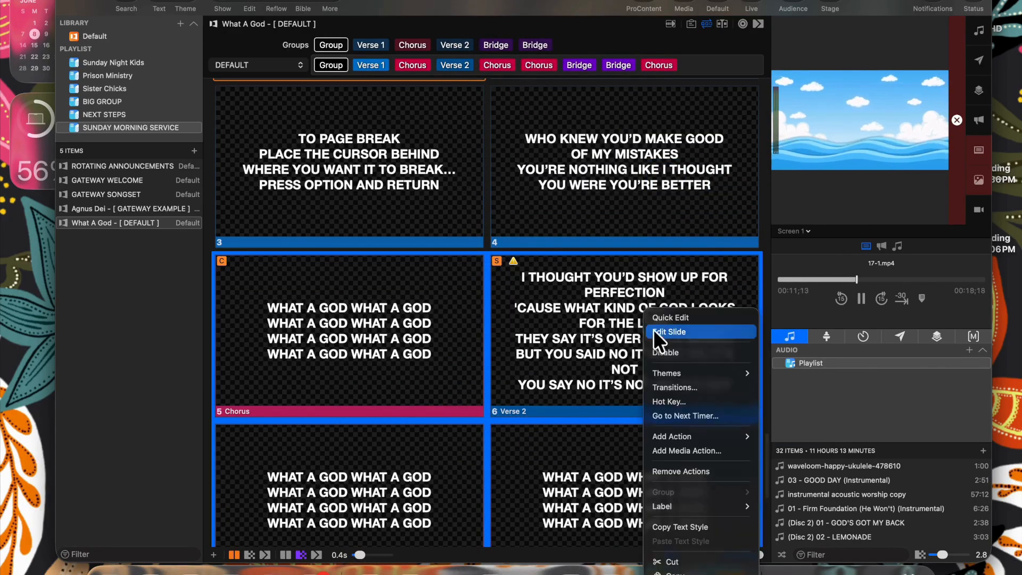
# - Break FOR PERFECTION and LOOKS FOR THE LOST onto new lines and split the slide at THEY SAY
pyautogui.click(655, 332)
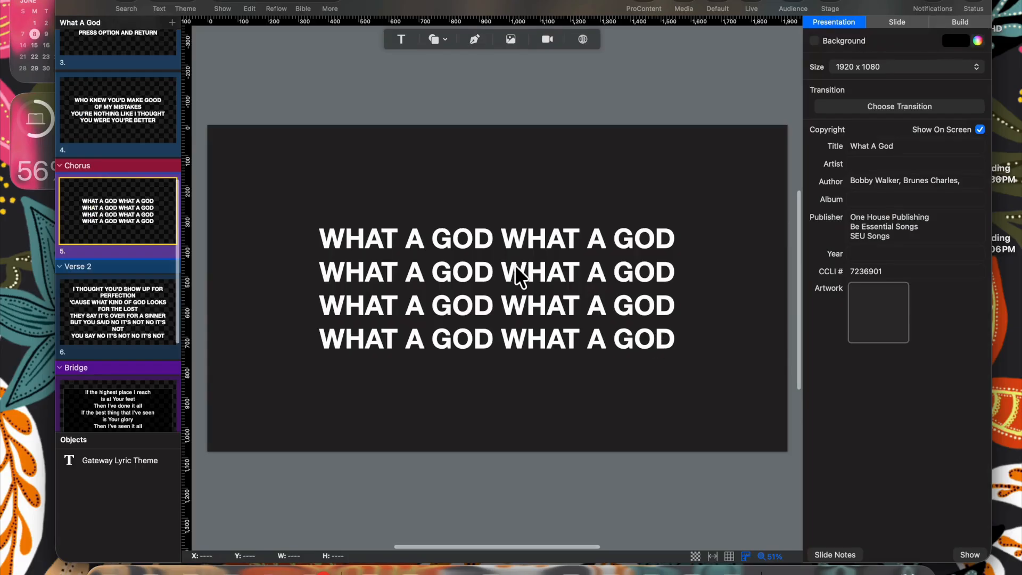
pyautogui.click(151, 301)
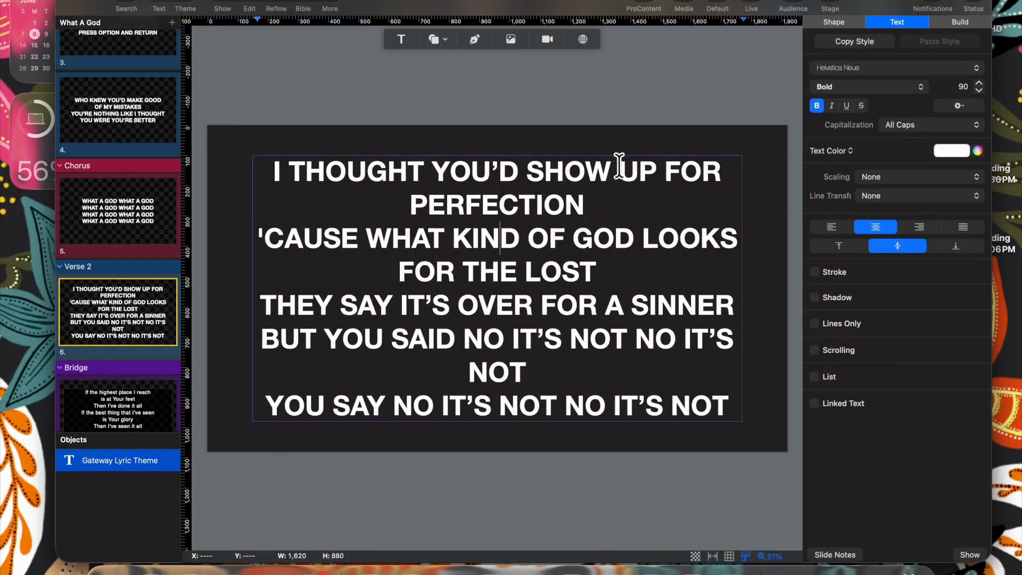
pyautogui.doubleClick(621, 155)
pyautogui.click(662, 169)
pyautogui.press('Return')
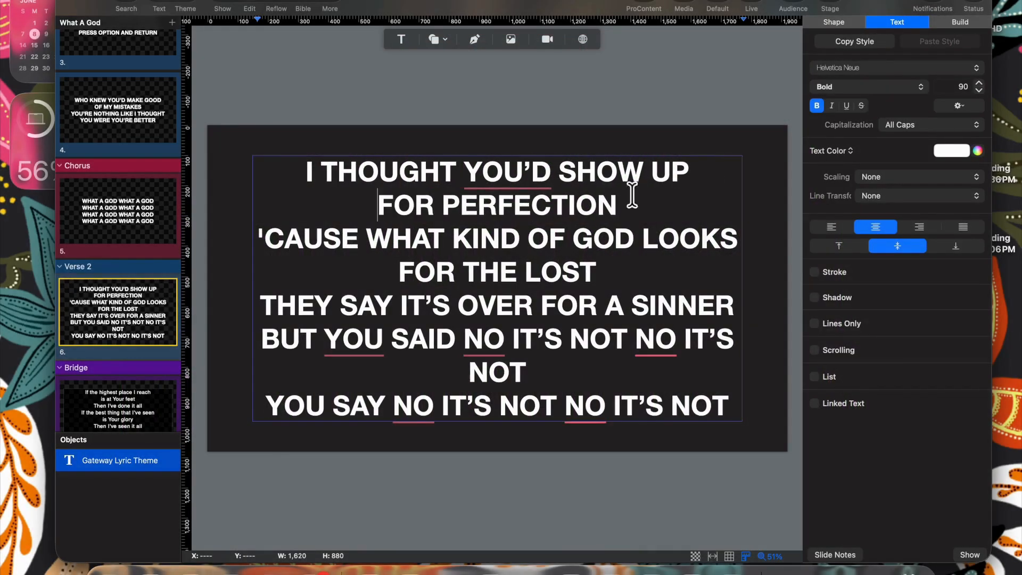
pyautogui.click(641, 239)
pyautogui.press('Return')
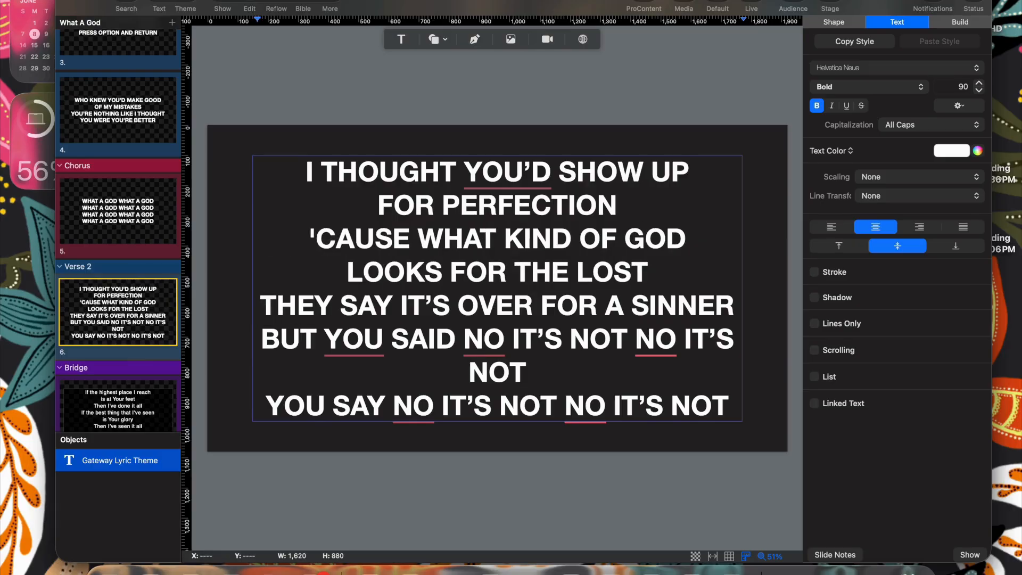
pyautogui.click(259, 303)
pyautogui.hotkey('alt', 'Return')
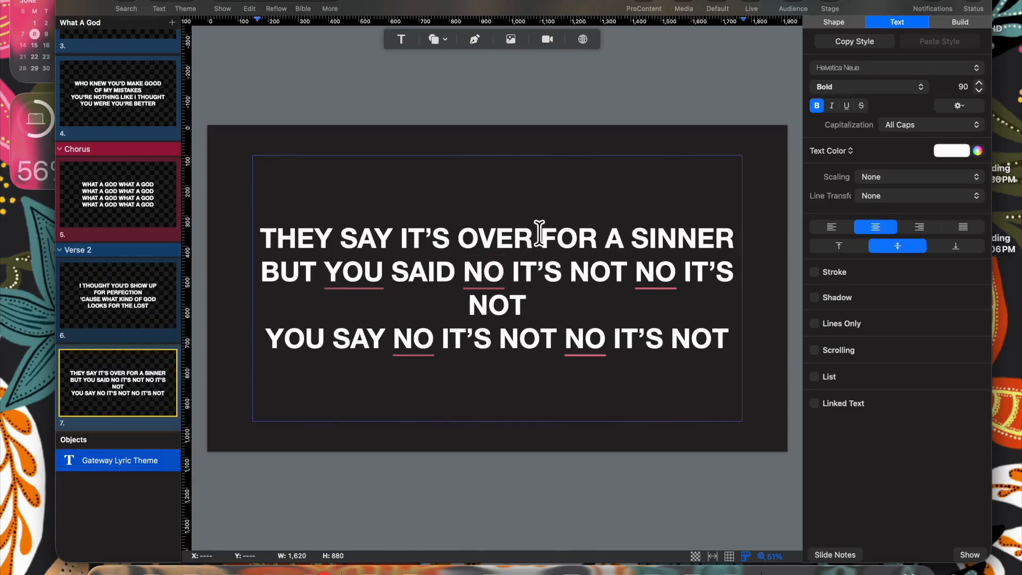
# - Put FOR A SINNER, IT'S NOT NO IT'S NOT and the final NO IT'S NOT on their own lines
pyautogui.click(536, 238)
pyautogui.press('Return')
pyautogui.click(504, 290)
pyautogui.click(511, 289)
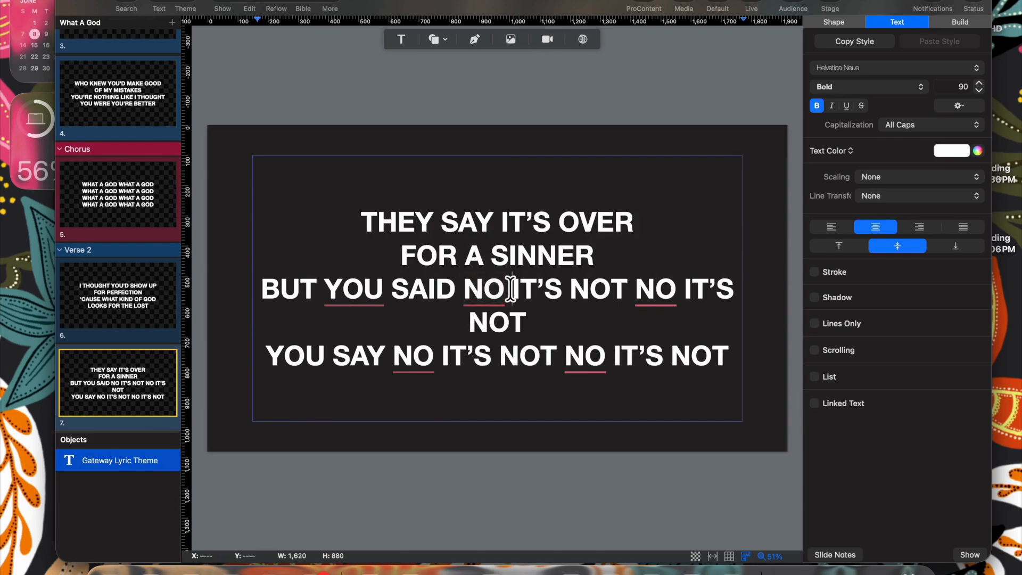
pyautogui.press('Return')
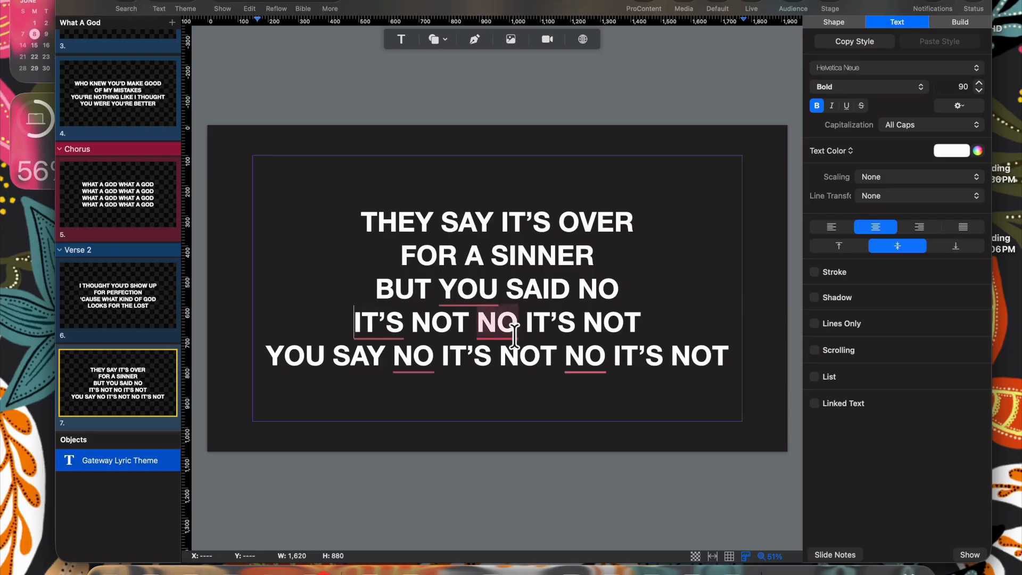
pyautogui.click(560, 355)
pyautogui.press('Return')
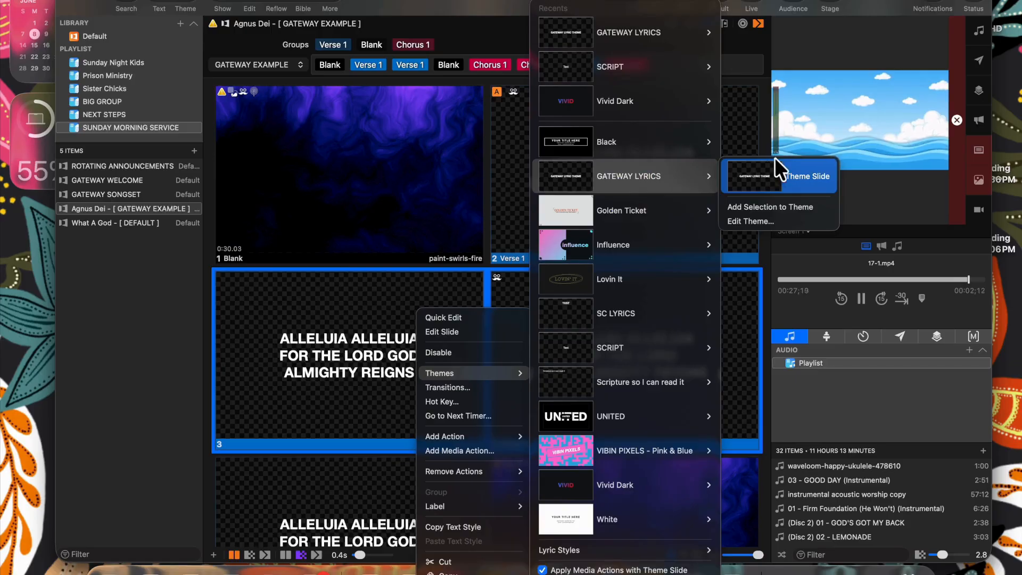
# - Apply GATEWAY LYRICS to Agnus Dei slides 3–4, then browse library presentations in Search
pyautogui.click(776, 165)
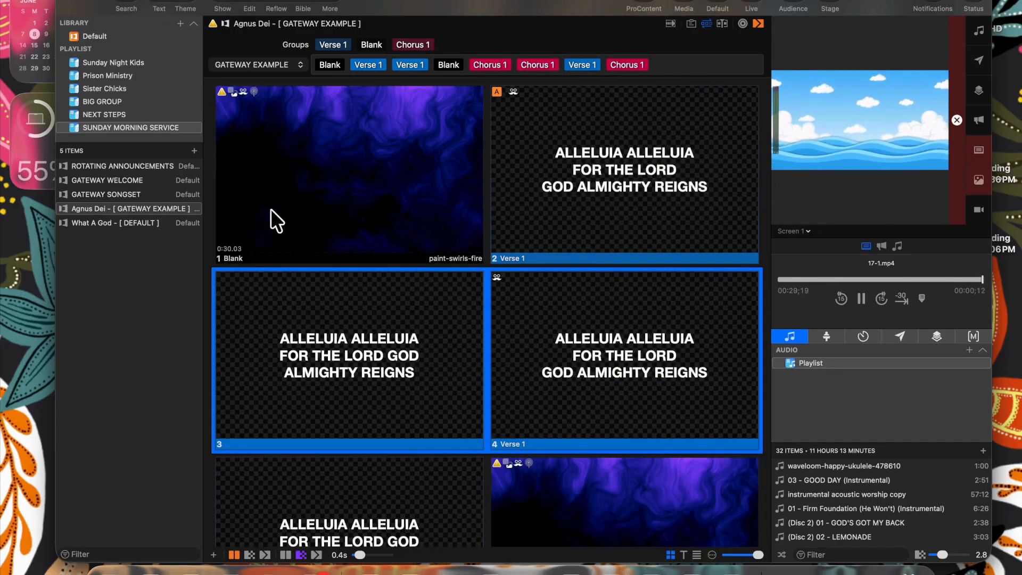
pyautogui.click(207, 246)
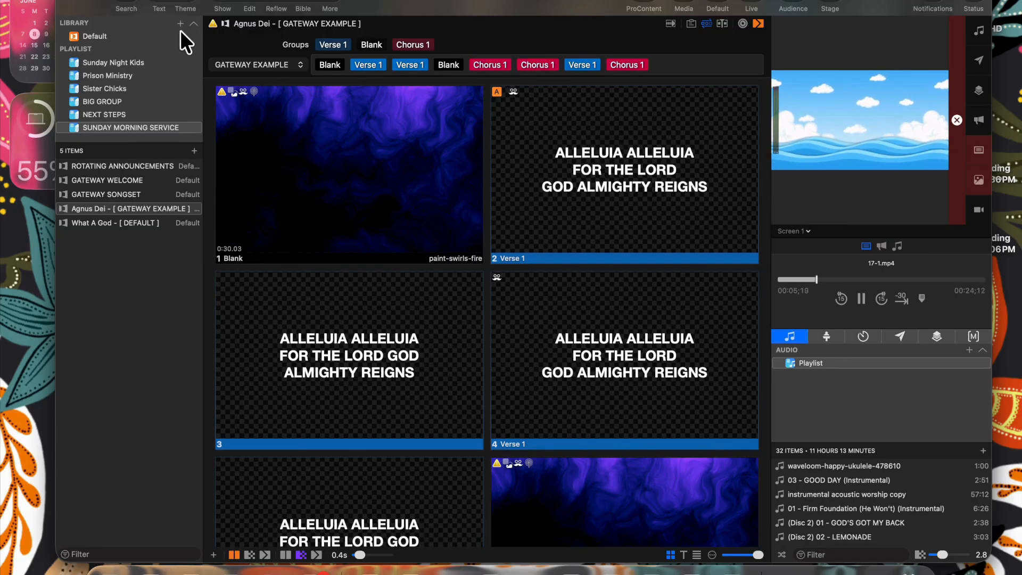
pyautogui.click(136, 6)
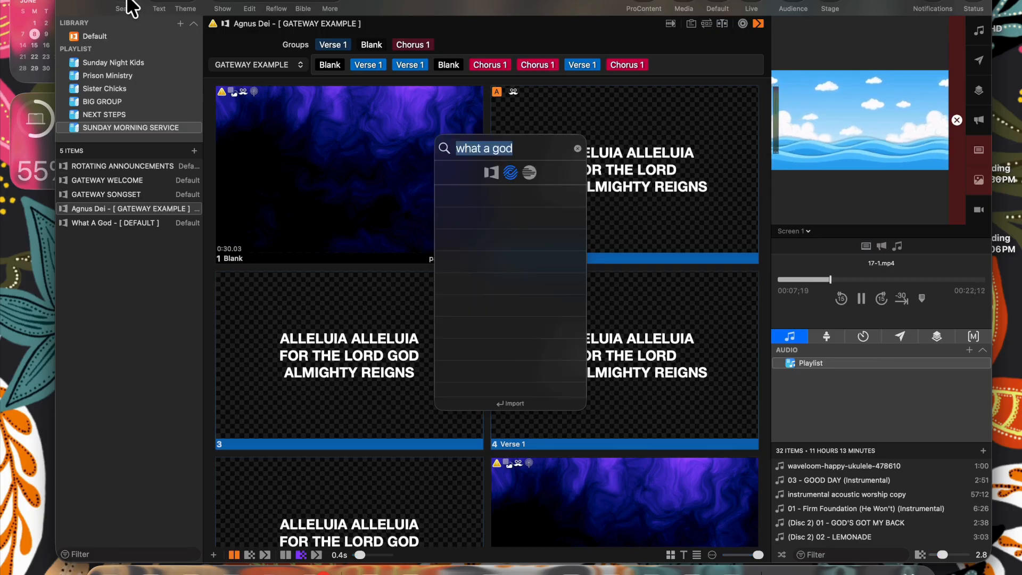
pyautogui.click(489, 173)
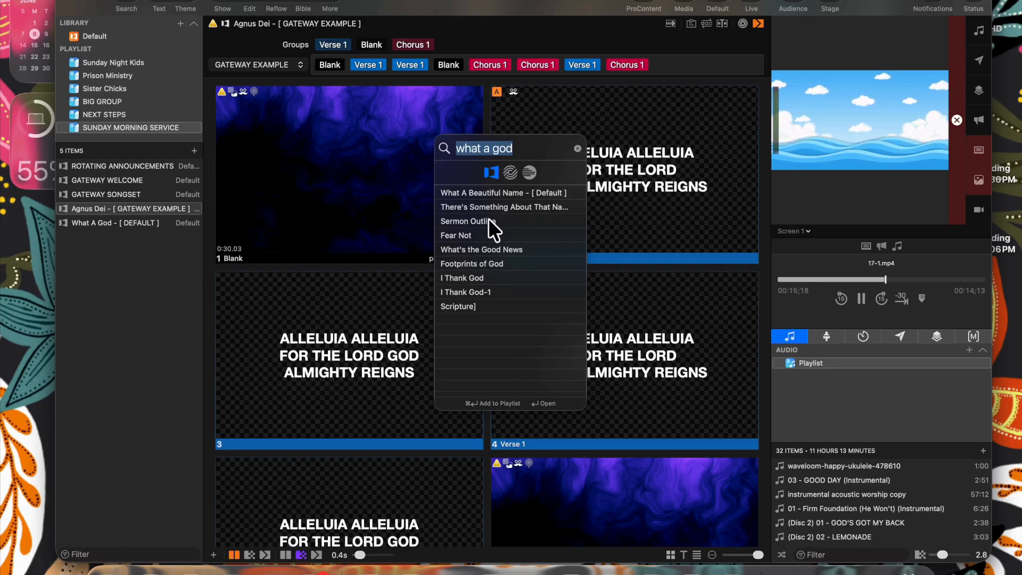
pyautogui.press('Escape')
# - Add a blank presentation named GATEWAY SERMON NOTES to the library
pyautogui.click(180, 24)
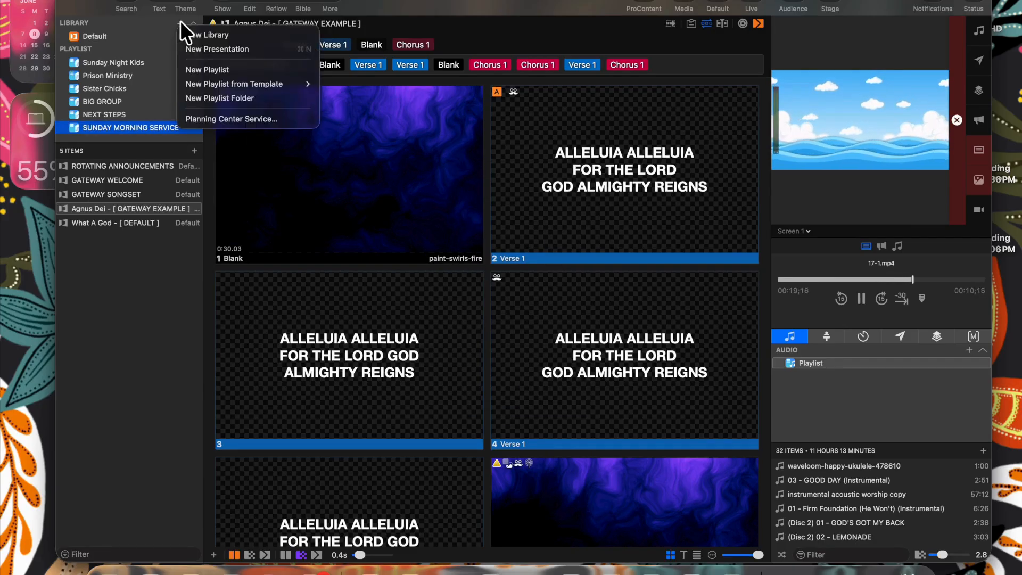
pyautogui.click(201, 45)
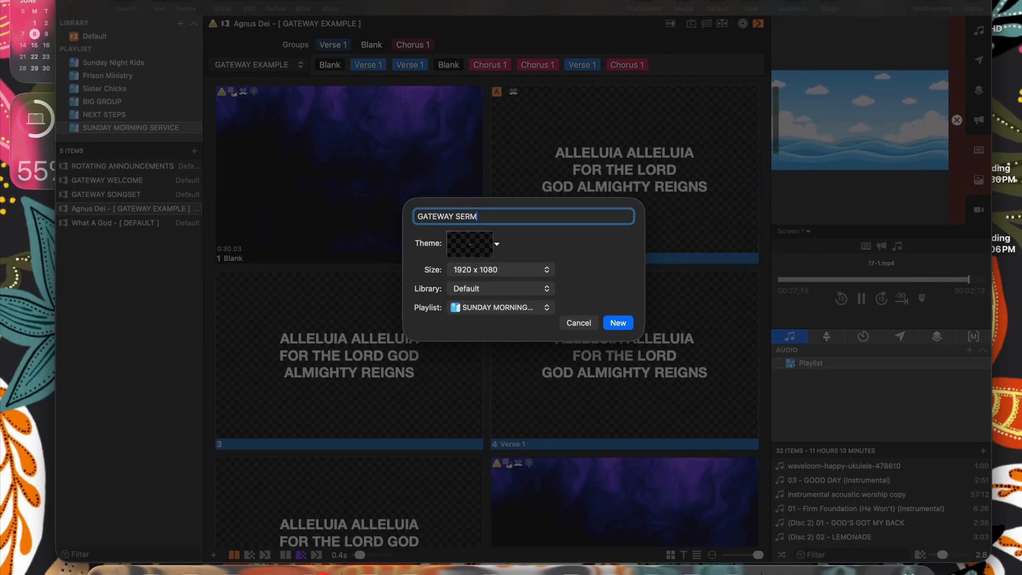
pyautogui.write('GATEWAY SERMON ')
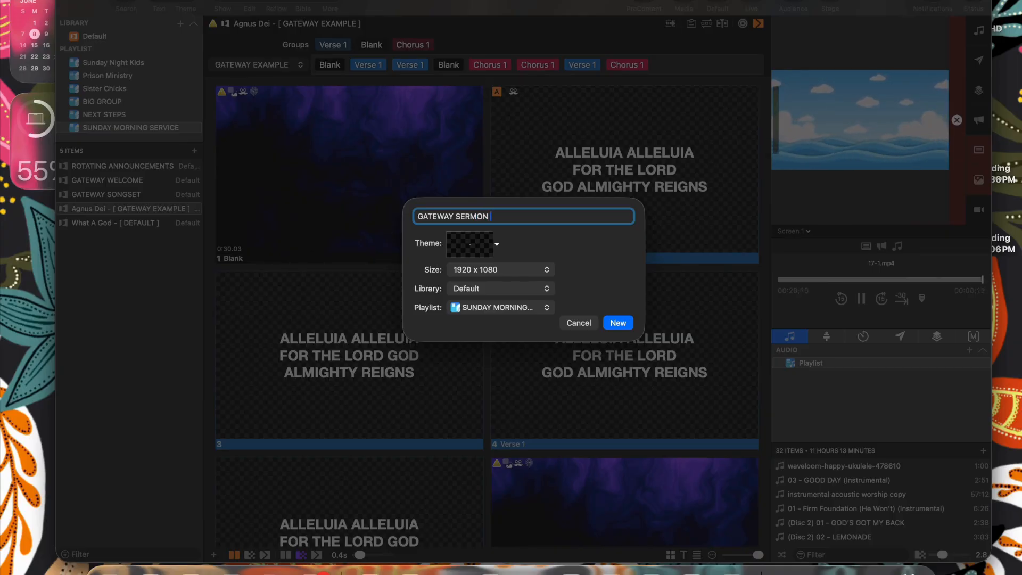
pyautogui.write('NOTES')
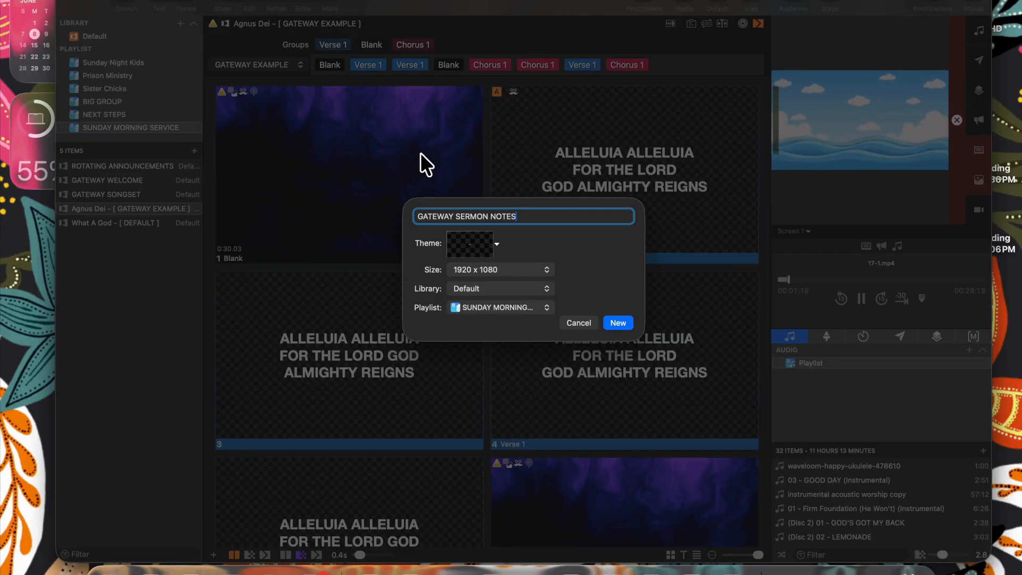
pyautogui.click(617, 322)
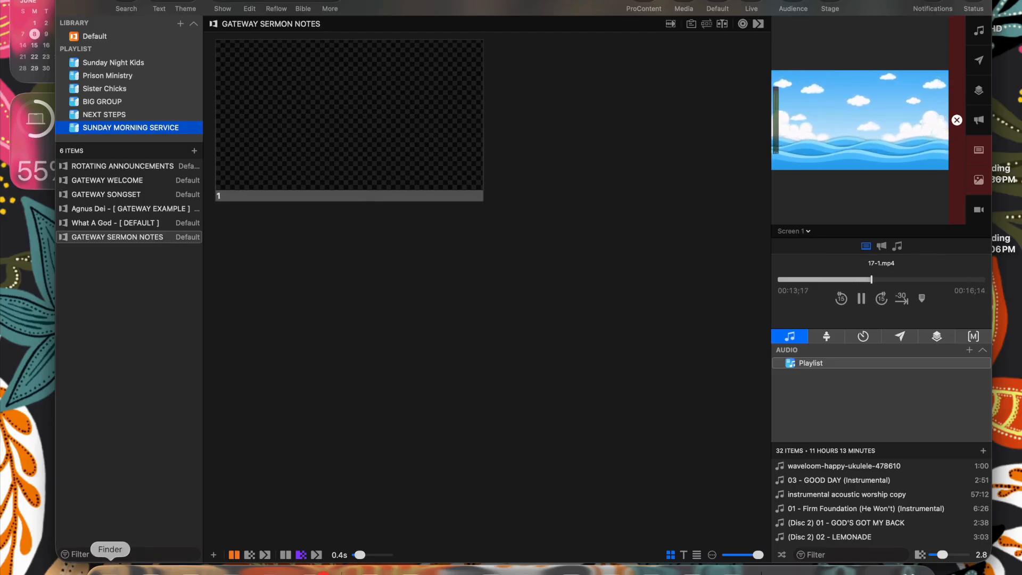
# - Search the Downloads folder in Finder for the 'rooted' forest images
pyautogui.click(110, 569)
pyautogui.click(297, 368)
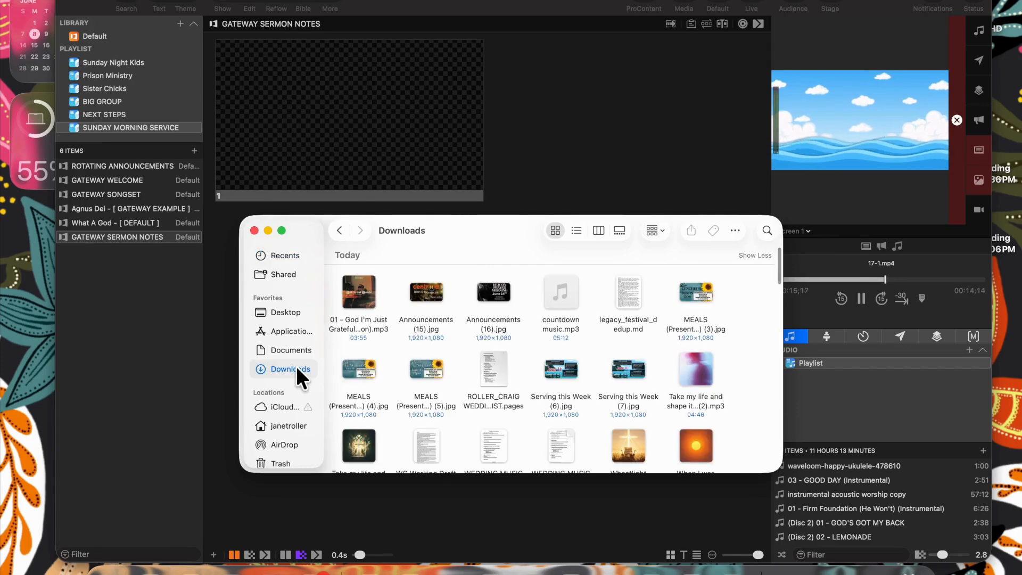
pyautogui.scroll(-5, 468, 423)
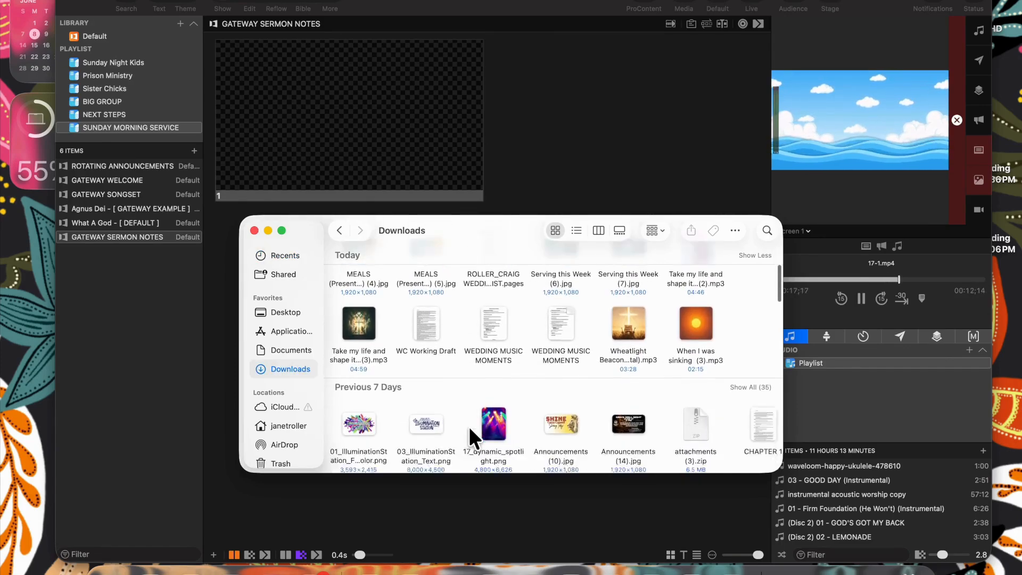
pyautogui.scroll(-2, 469, 431)
pyautogui.hscroll(10, 584, 383)
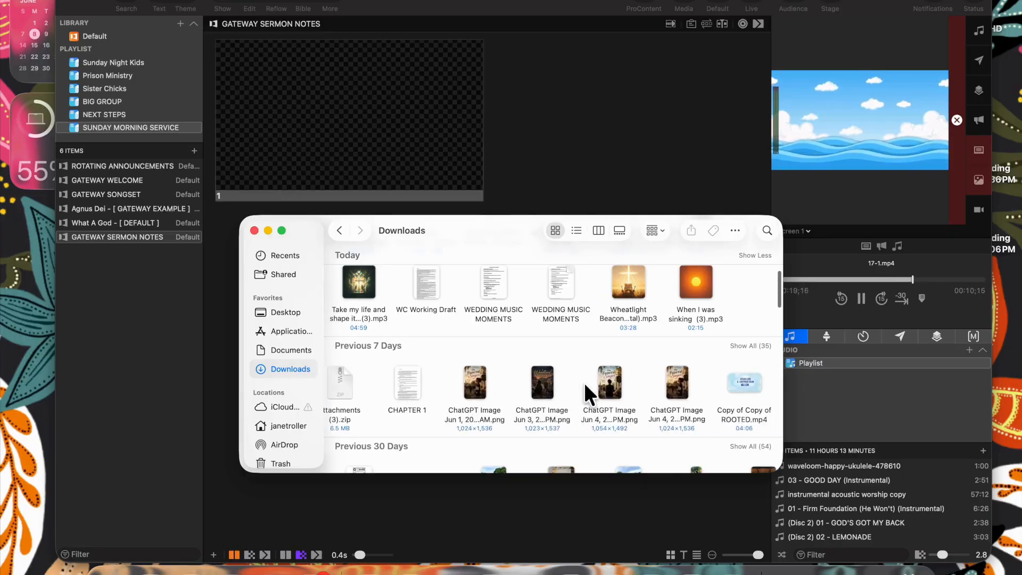
pyautogui.hscroll(15, 583, 382)
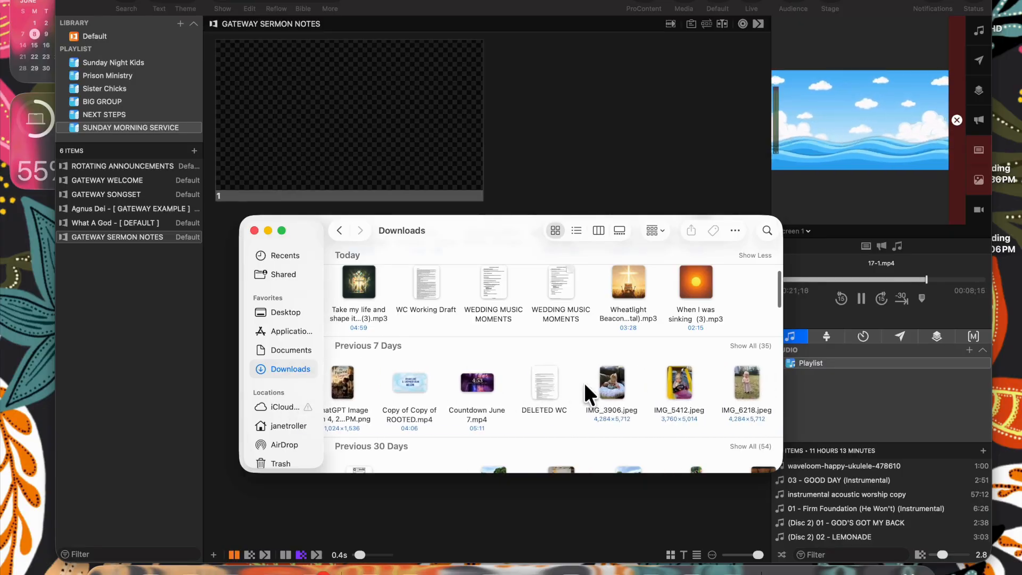
pyautogui.hscroll(15, 584, 383)
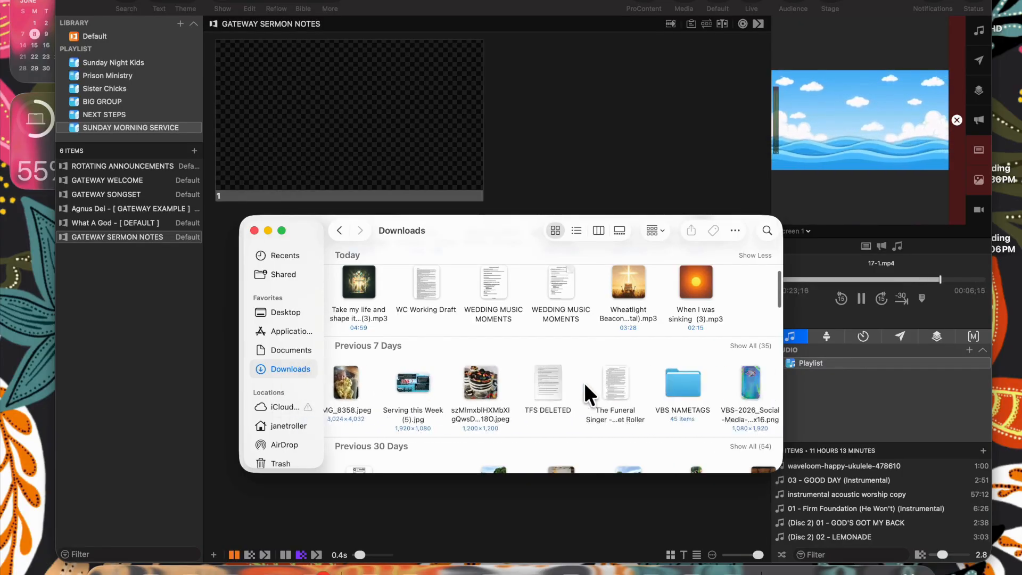
pyautogui.hscroll(5, 583, 382)
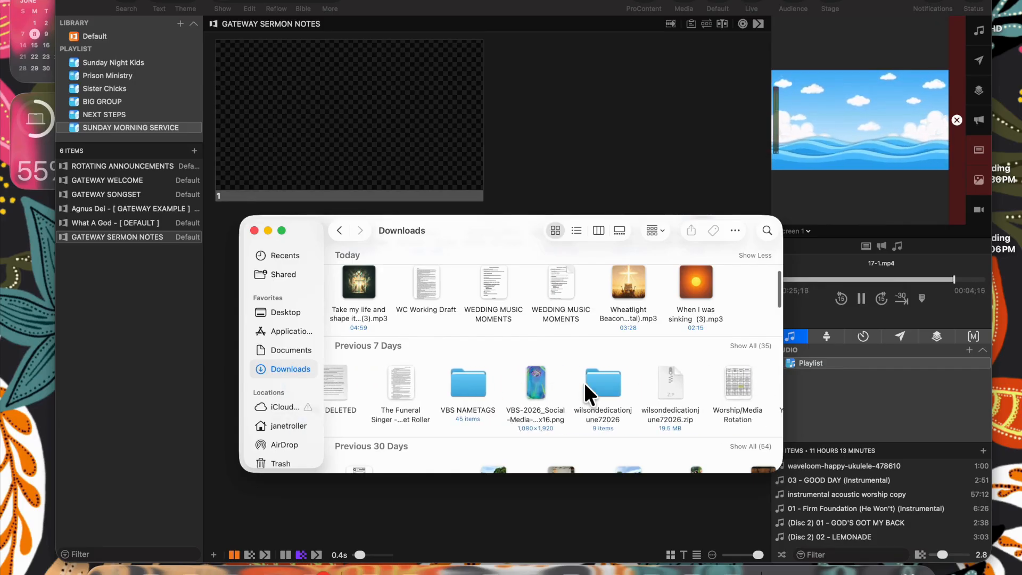
pyautogui.click(765, 225)
pyautogui.write('ooted')
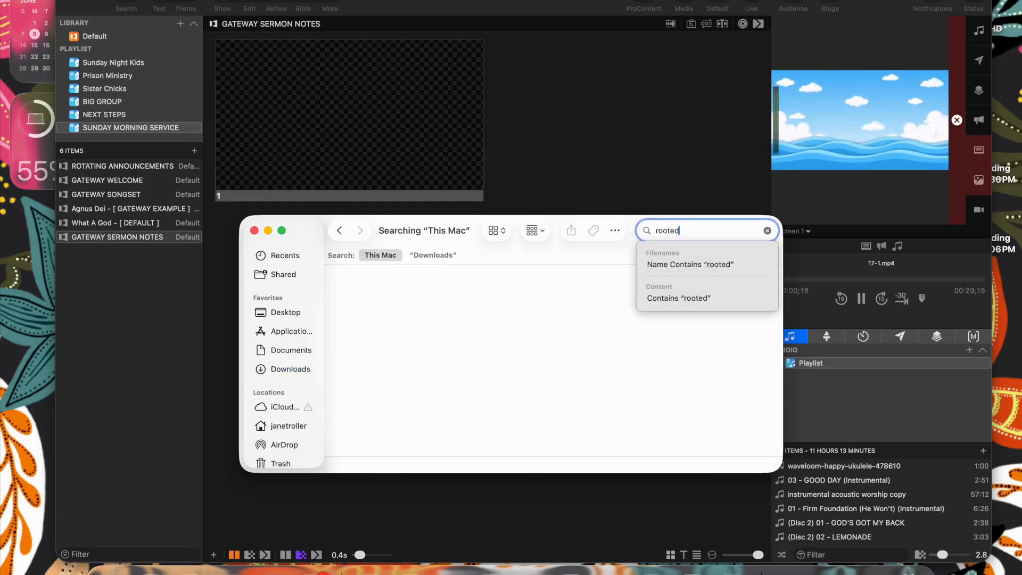
pyautogui.press('Return')
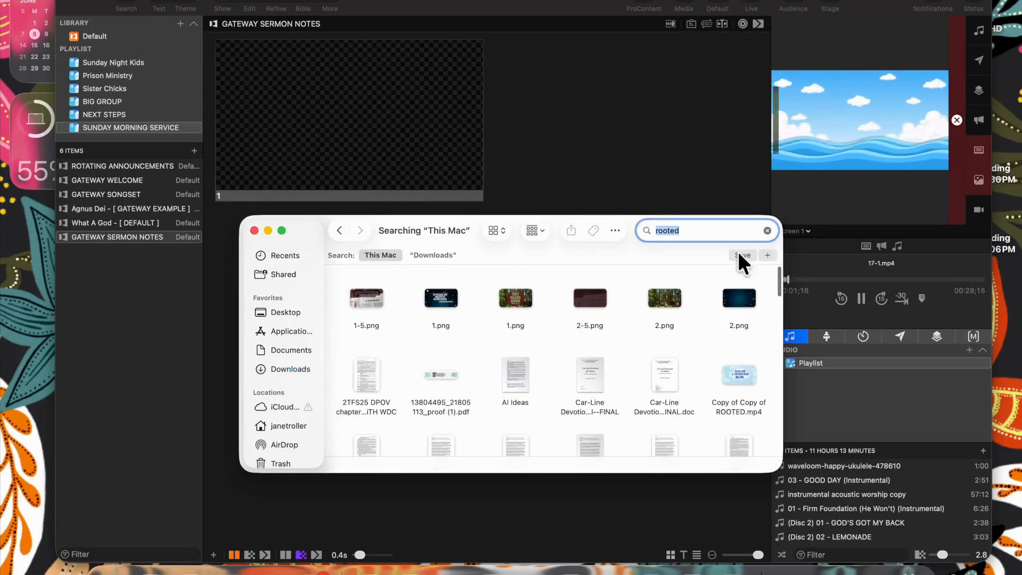
# - Import 1.png as a new version onto the presentation's first slide and make it live
pyautogui.click(506, 296)
pyautogui.moveTo(503, 291); pyautogui.dragTo(396, 173)
pyautogui.click(527, 231)
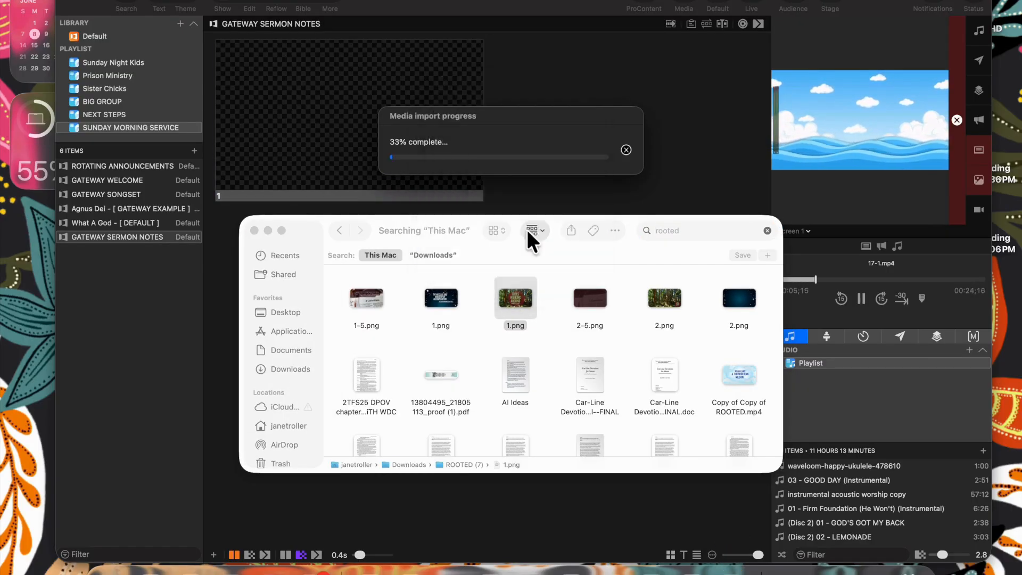
pyautogui.click(409, 109)
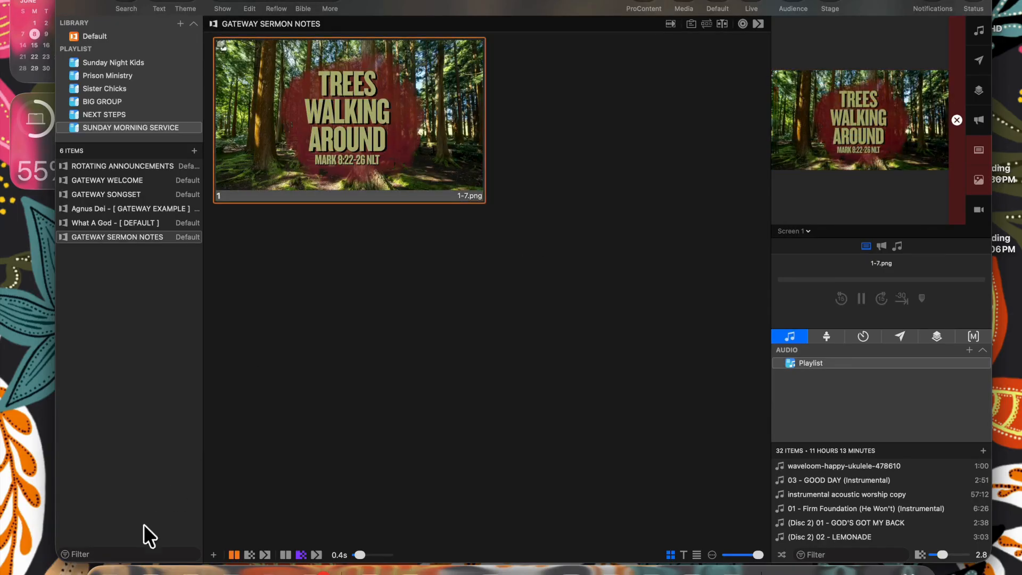
# - Add two 2.png forest images as slides, first as a new version, then overwriting
pyautogui.click(110, 568)
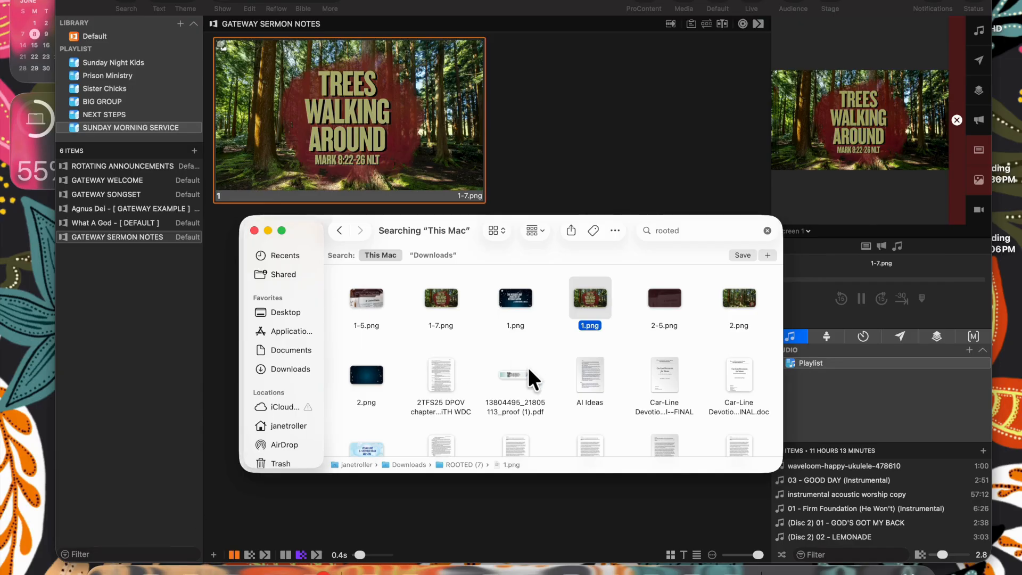
pyautogui.moveTo(742, 295); pyautogui.dragTo(603, 187)
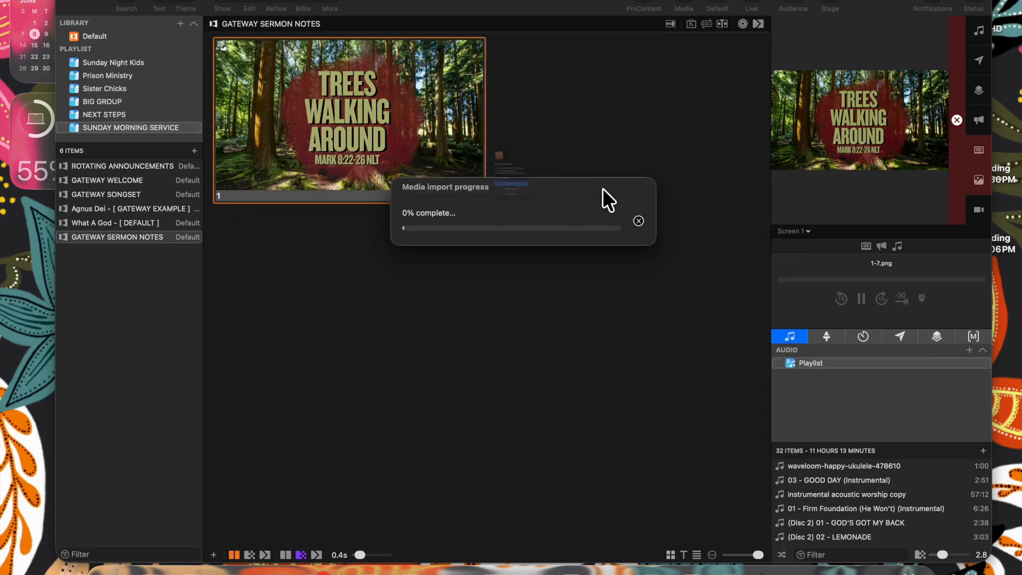
pyautogui.click(521, 239)
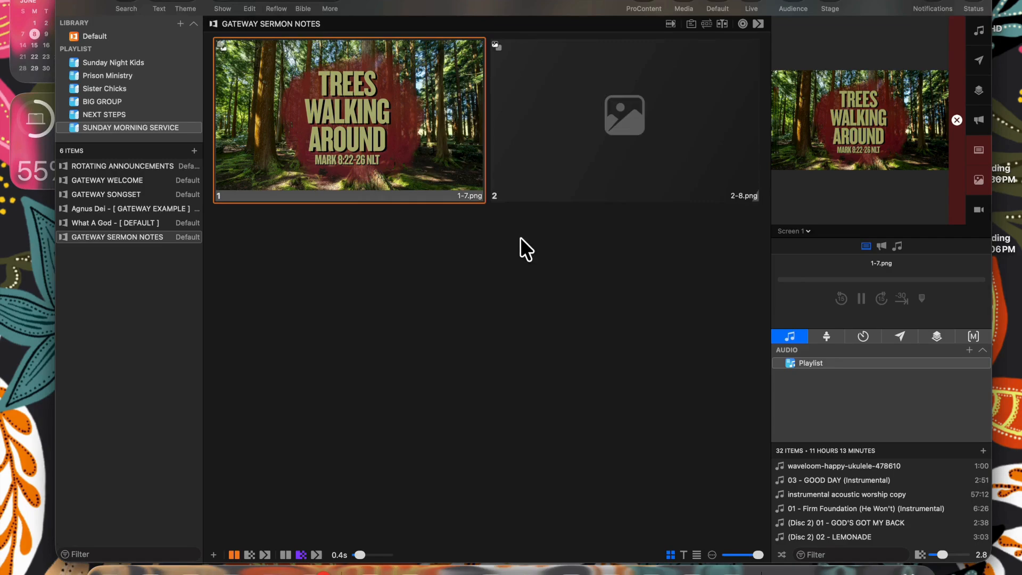
pyautogui.click(107, 573)
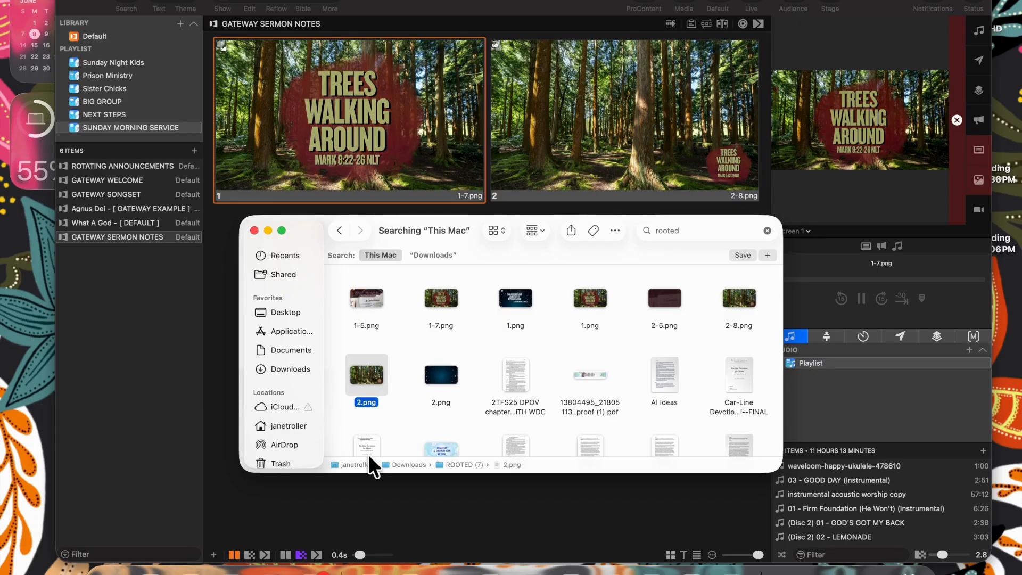
pyautogui.moveTo(371, 375); pyautogui.dragTo(222, 303)
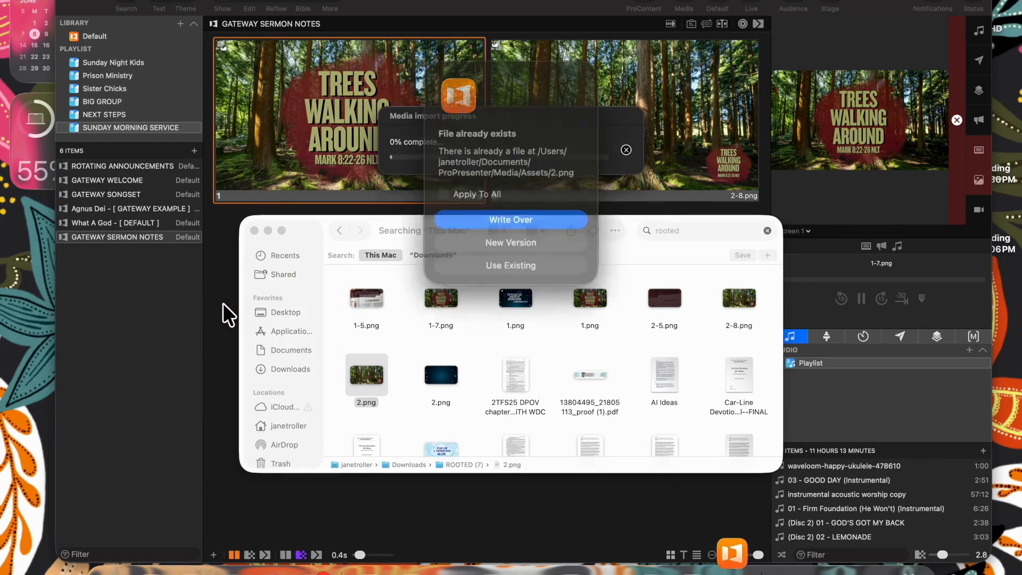
pyautogui.click(559, 218)
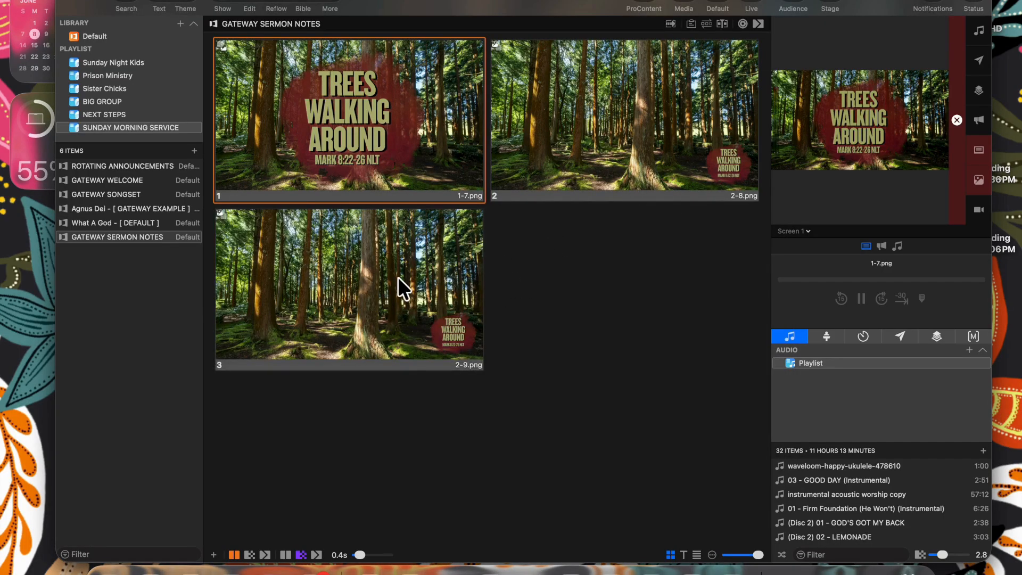
# - Add an Adjust Color effect to slide 3's forest image (2-9.png) with brightness -0.27
pyautogui.rightClick(398, 277)
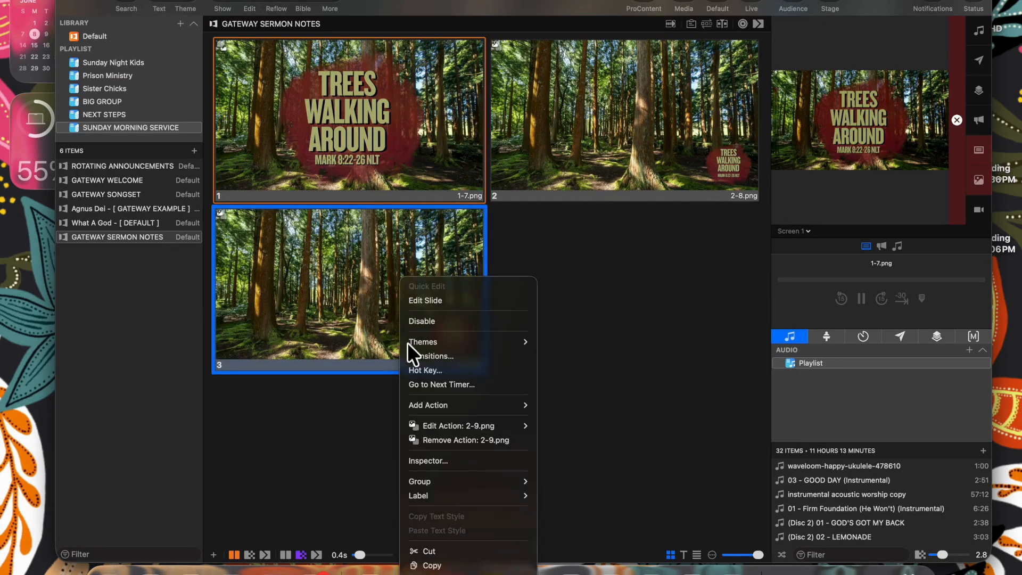
pyautogui.click(424, 459)
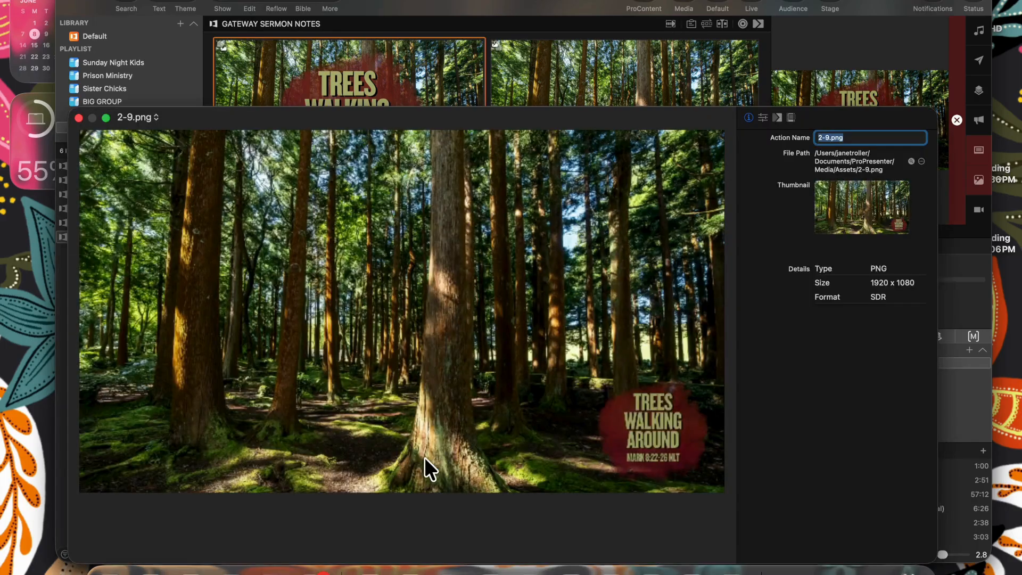
pyautogui.click(791, 117)
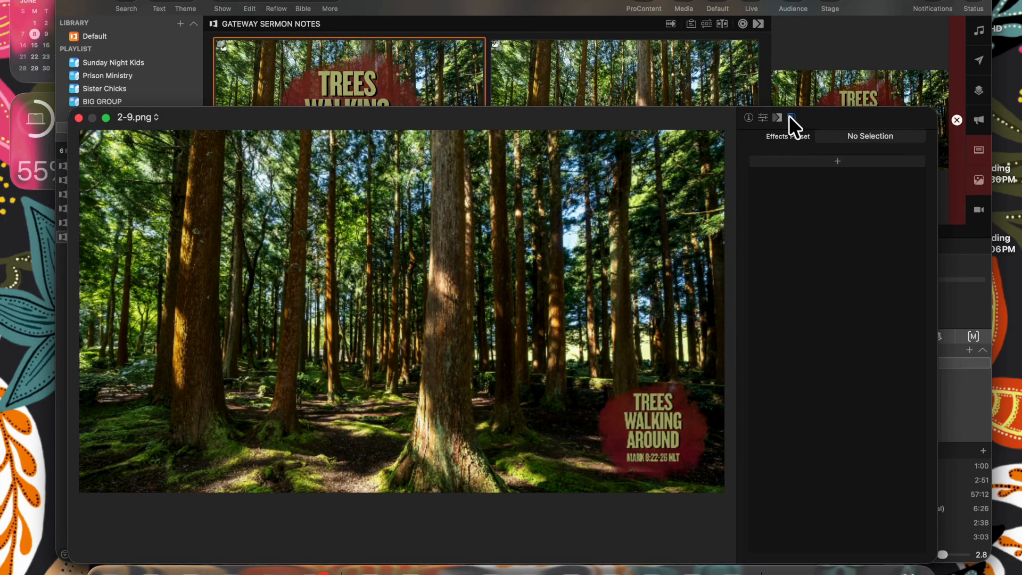
pyautogui.click(791, 159)
pyautogui.click(791, 160)
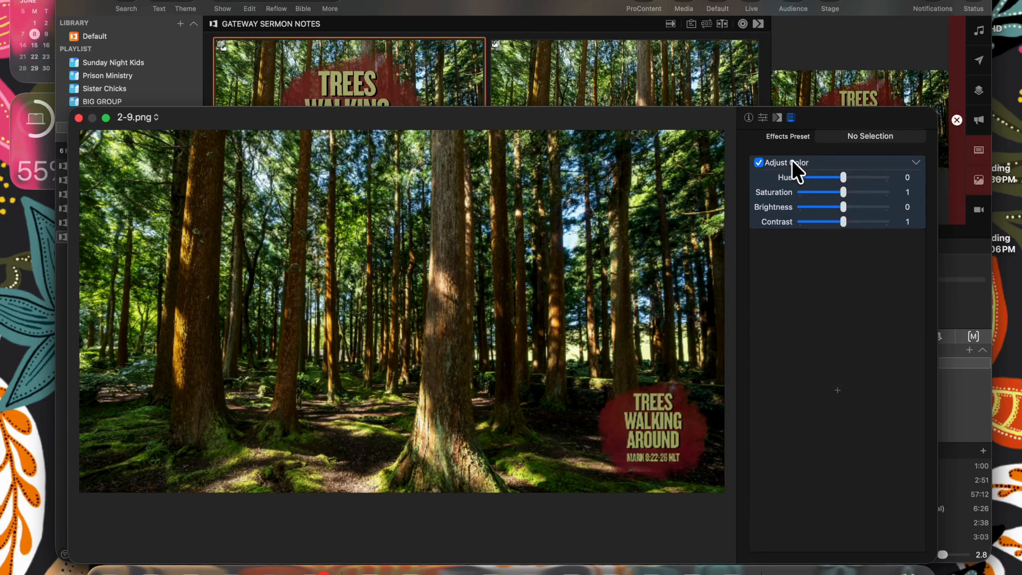
pyautogui.moveTo(843, 207); pyautogui.dragTo(829, 207)
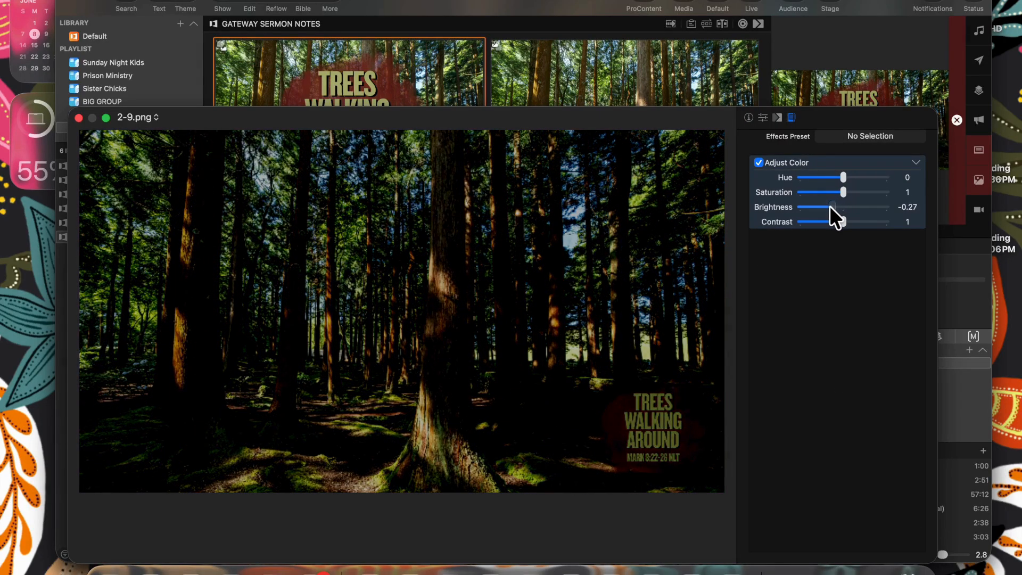
pyautogui.click(78, 116)
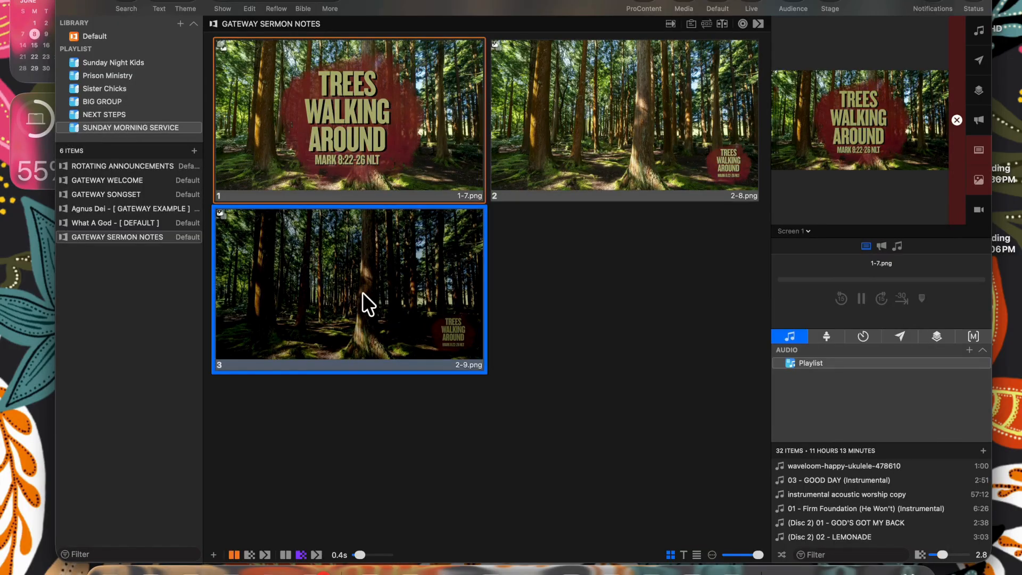
# - Send slides 2 and 3 live, then set the presentation transition to Dissolve at 0.6 seconds
pyautogui.click(737, 128)
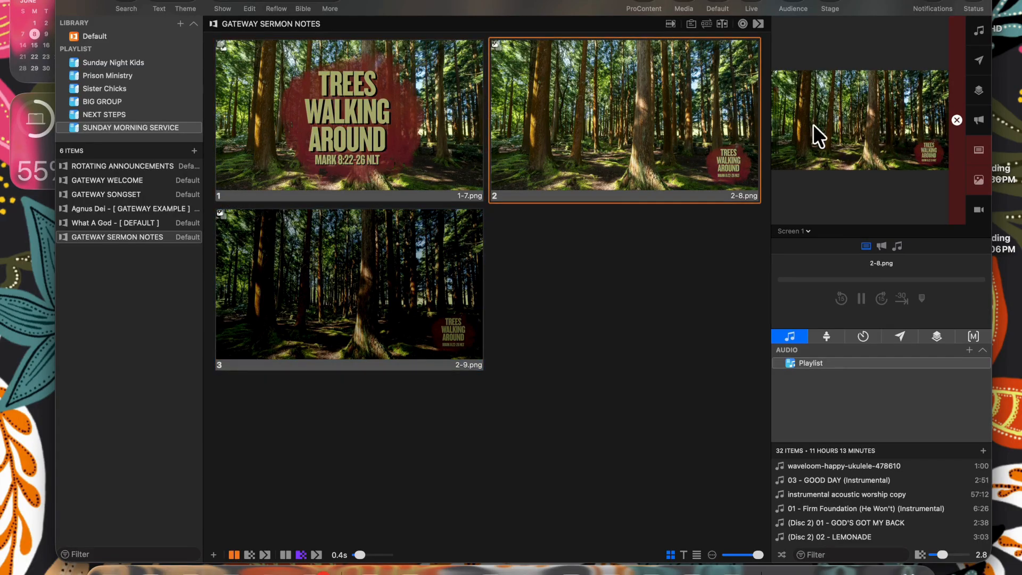
pyautogui.click(454, 247)
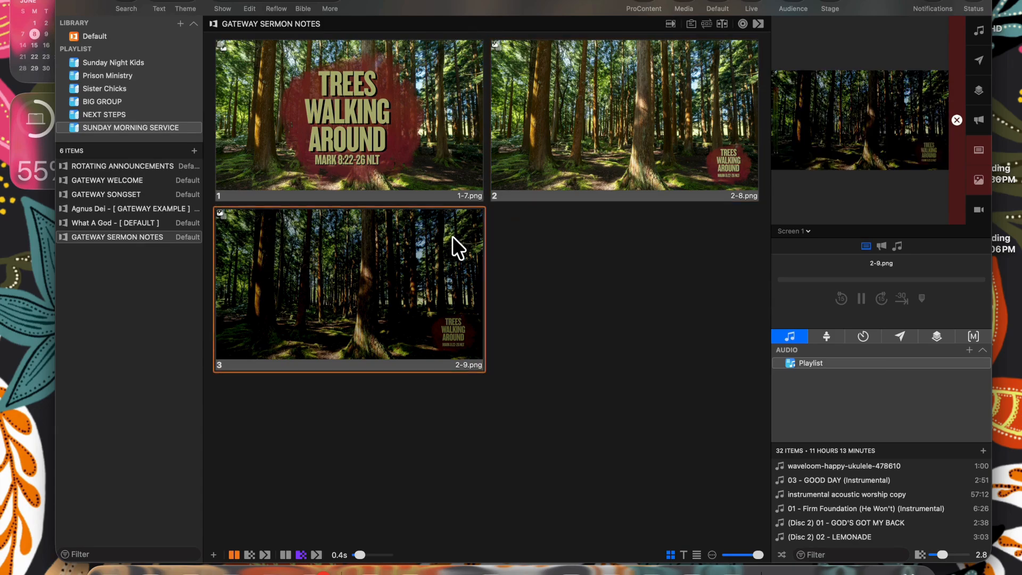
pyautogui.click(758, 23)
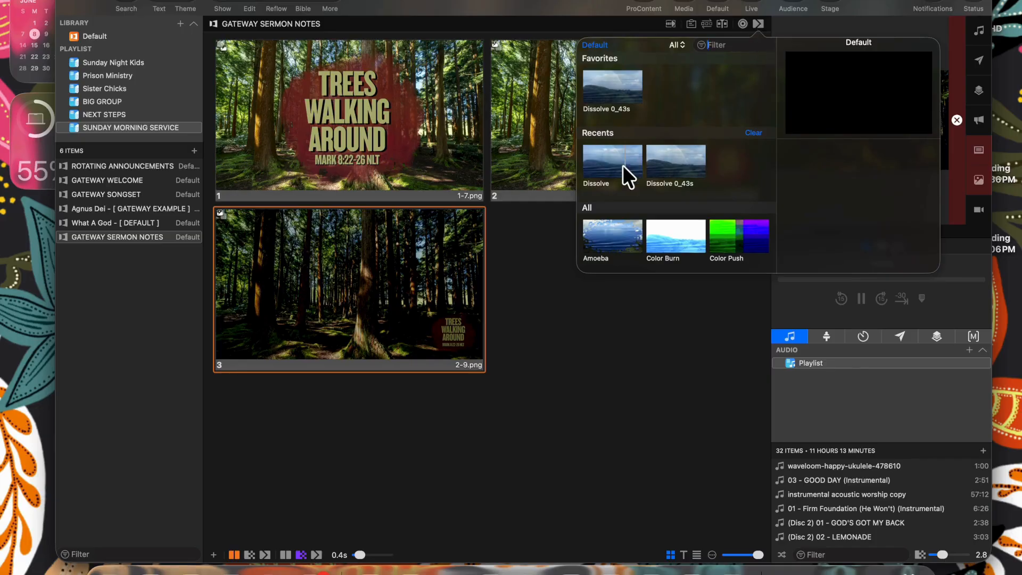
pyautogui.click(625, 167)
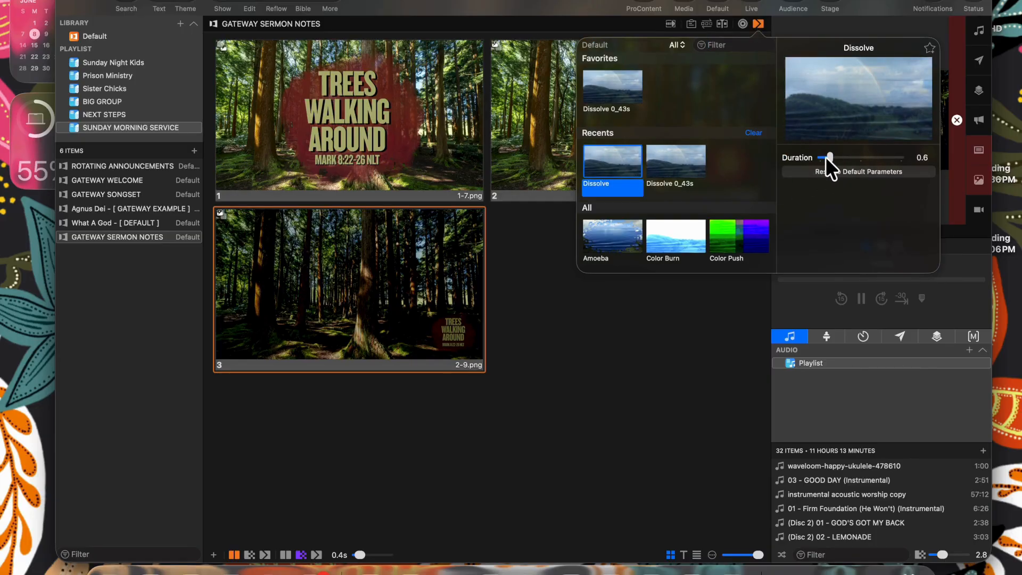
pyautogui.click(647, 363)
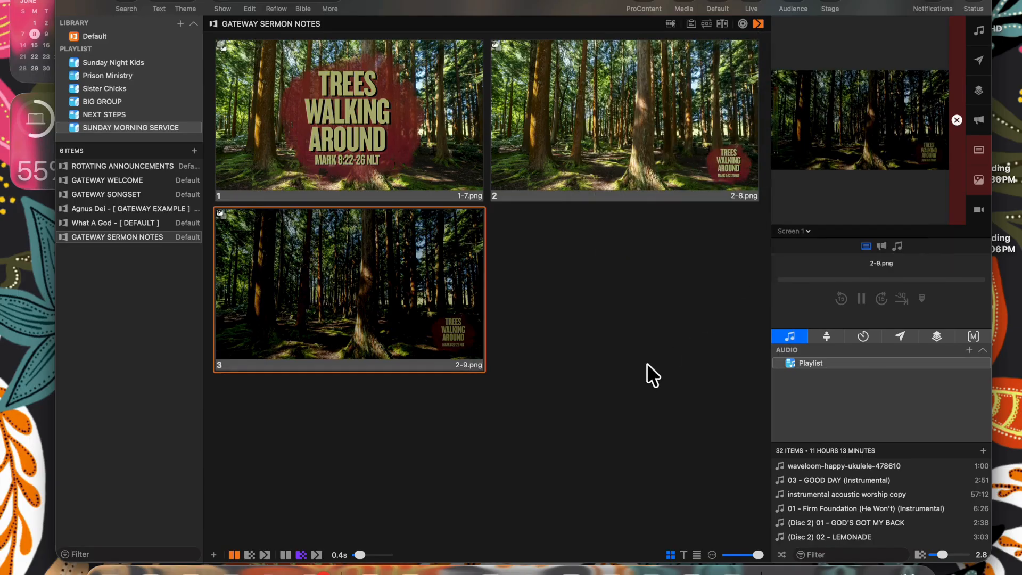
# - Preview slides 2 and 3 on the output and bring up slide 3's options
pyautogui.click(576, 180)
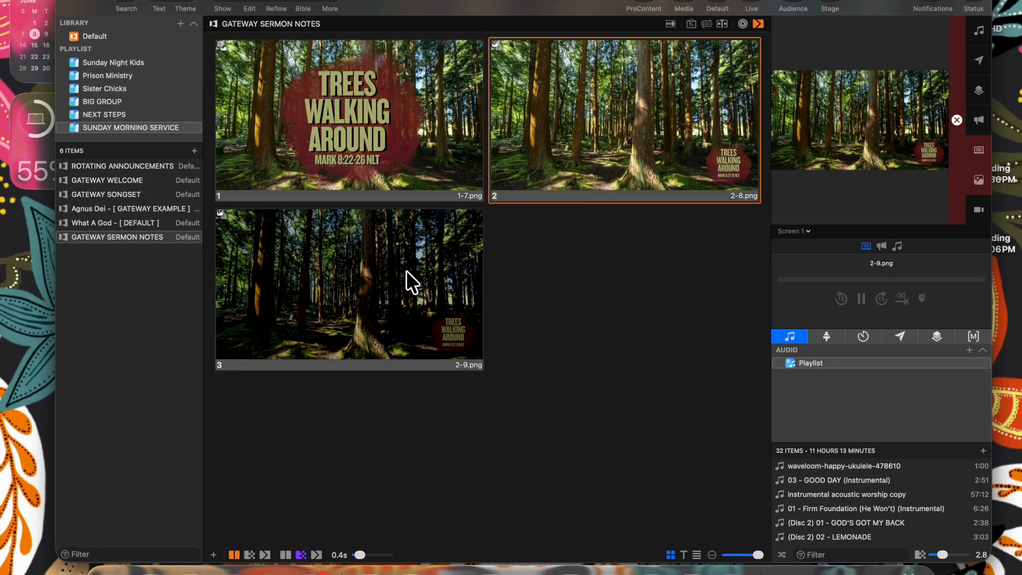
pyautogui.click(406, 271)
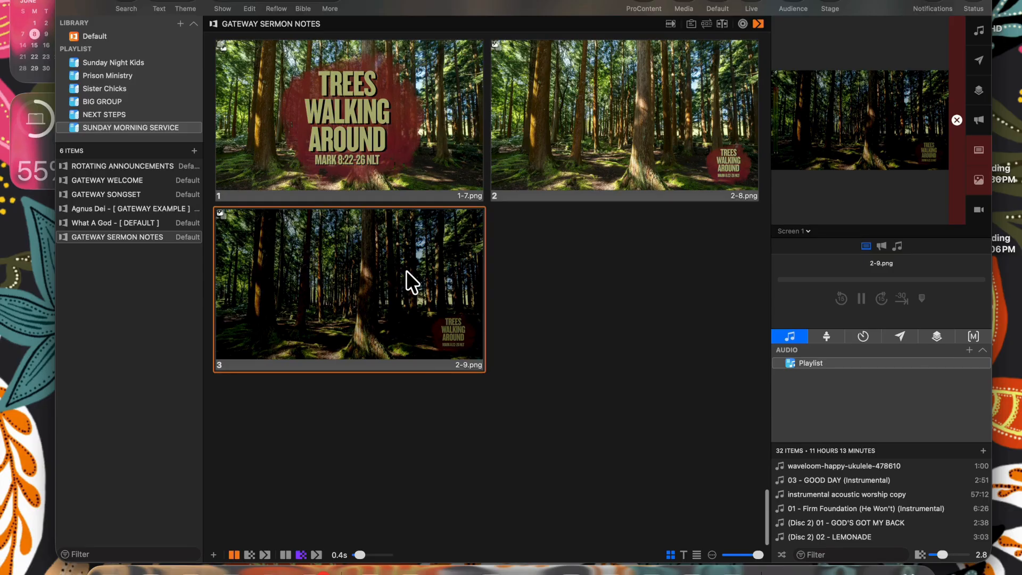
pyautogui.rightClick(406, 271)
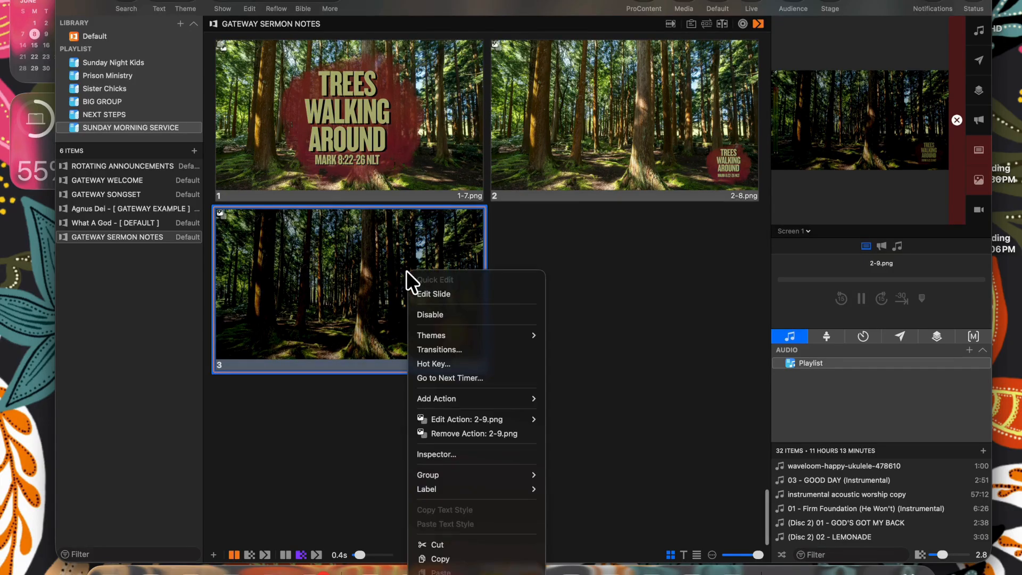
# - On slide 3, add a text box reading First Note, 2nd Note and 3rd Note on separate lines
pyautogui.click(423, 294)
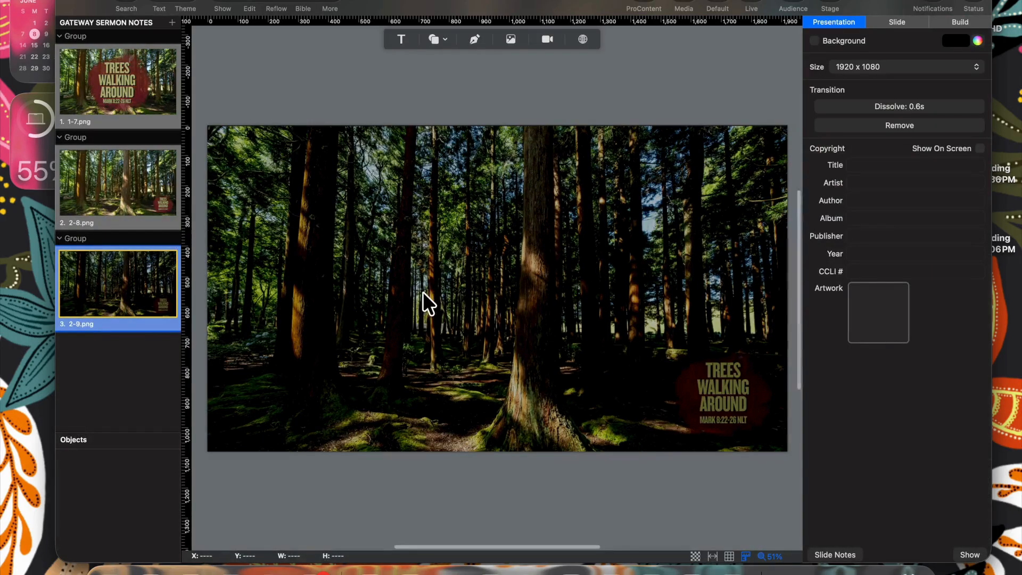
pyautogui.click(399, 35)
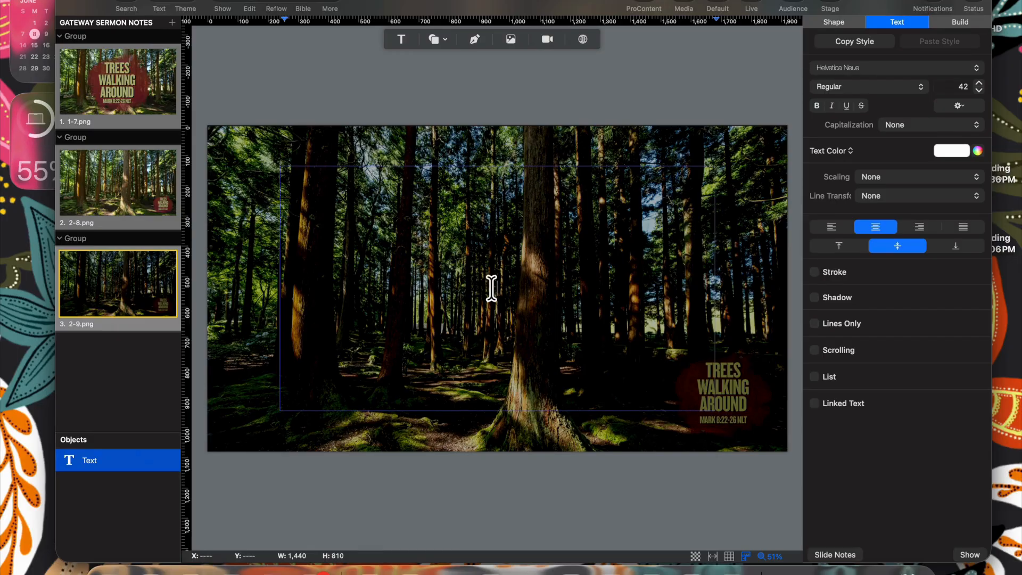
pyautogui.write('First Note')
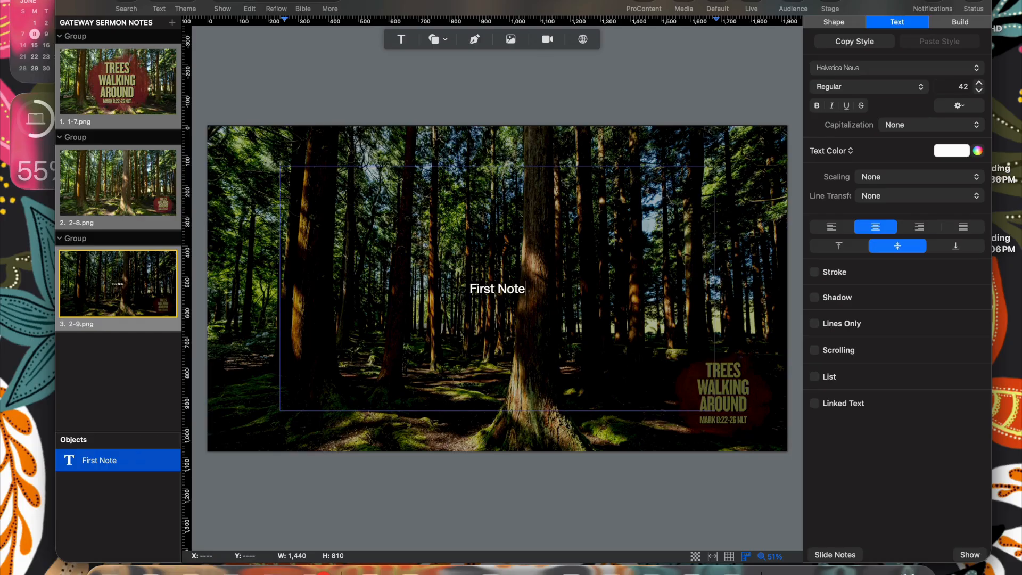
pyautogui.press('Return')
pyautogui.write('2')
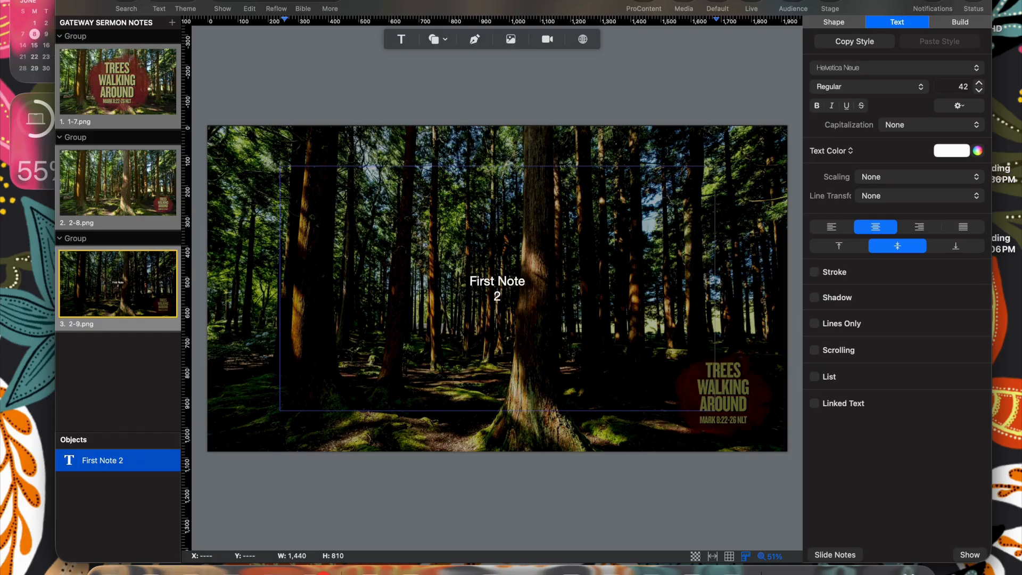
pyautogui.write('nd NOTE')
pyautogui.press('BackSpace')
pyautogui.press('BackSpace')
pyautogui.press('BackSpace')
pyautogui.press('BackSpace')
pyautogui.write('Note')
pyautogui.press('Return')
pyautogui.write('3rd Note')
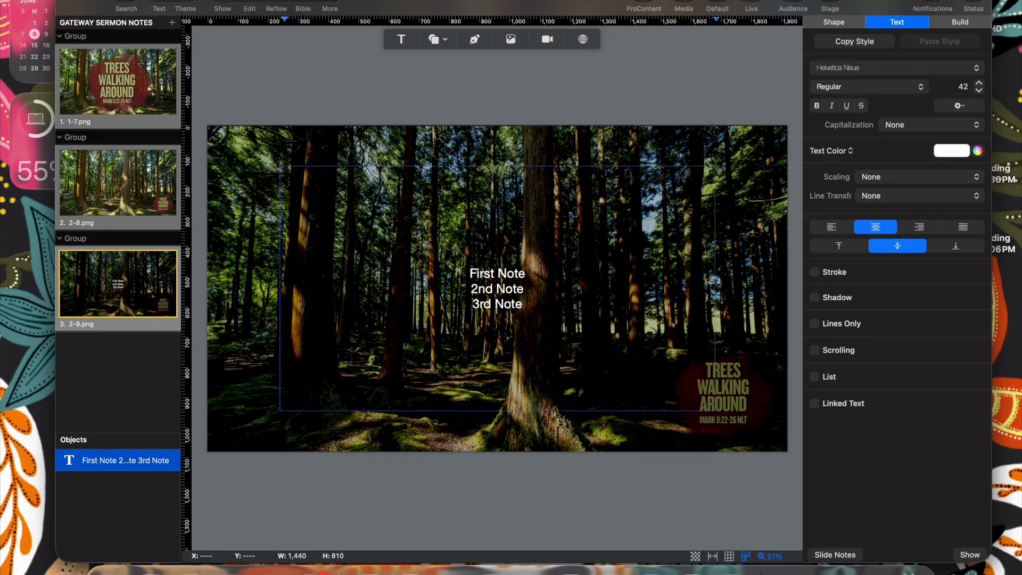
# - Split the text so 2nd Note and 3rd Note each become their own new slide
pyautogui.click(463, 288)
pyautogui.press('super+Return')
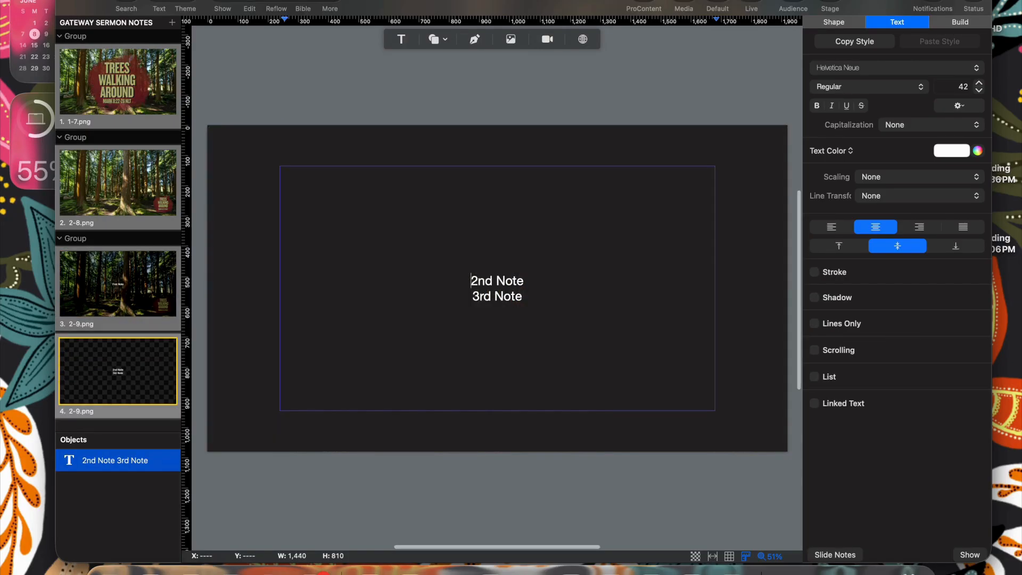
pyautogui.click(472, 297)
pyautogui.press('super+Return')
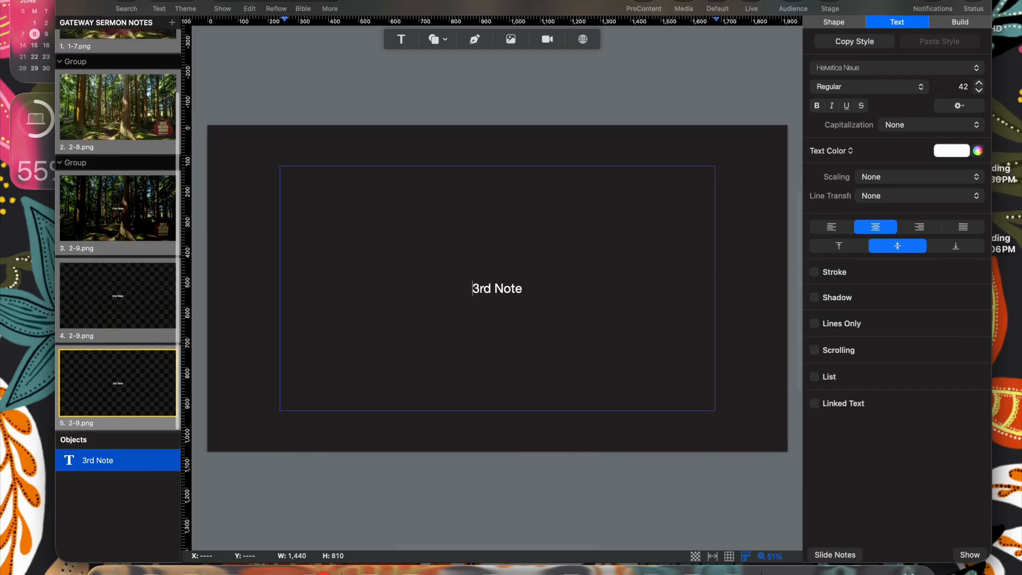
pyautogui.click(227, 6)
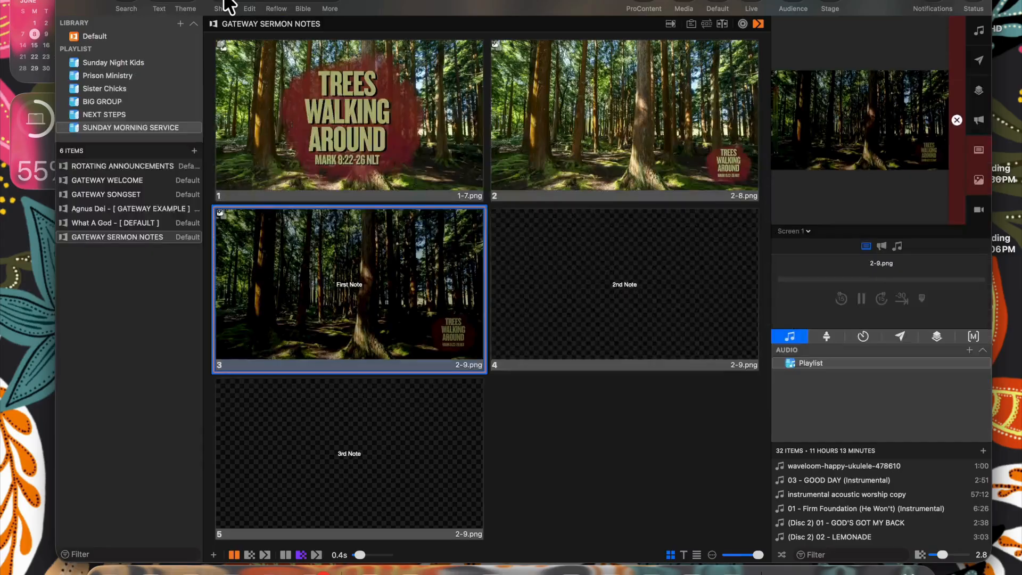
# - Send slide 3 and the 2nd Note slide live to check them
pyautogui.press('Right')
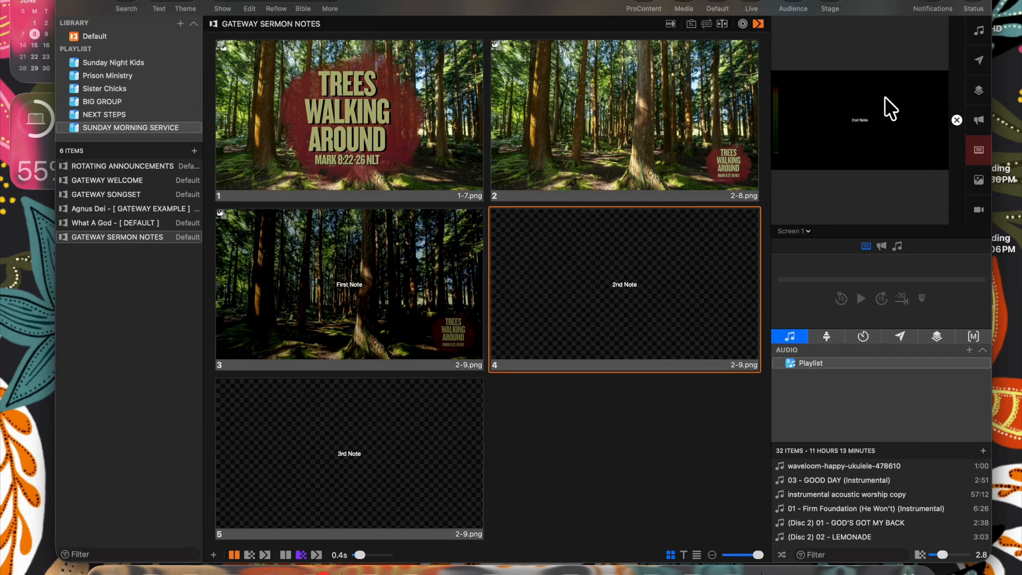
pyautogui.click(423, 269)
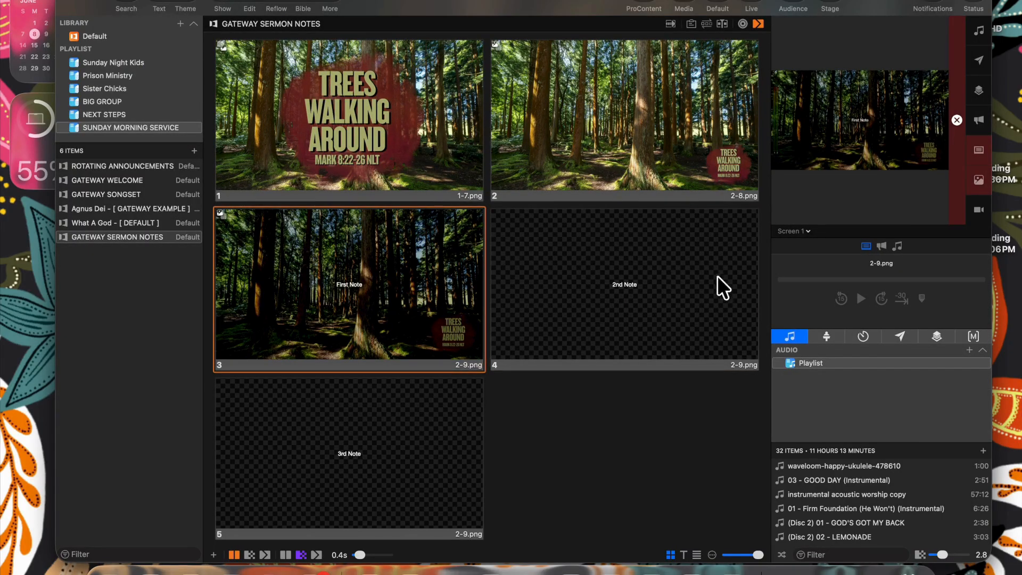
pyautogui.click(721, 288)
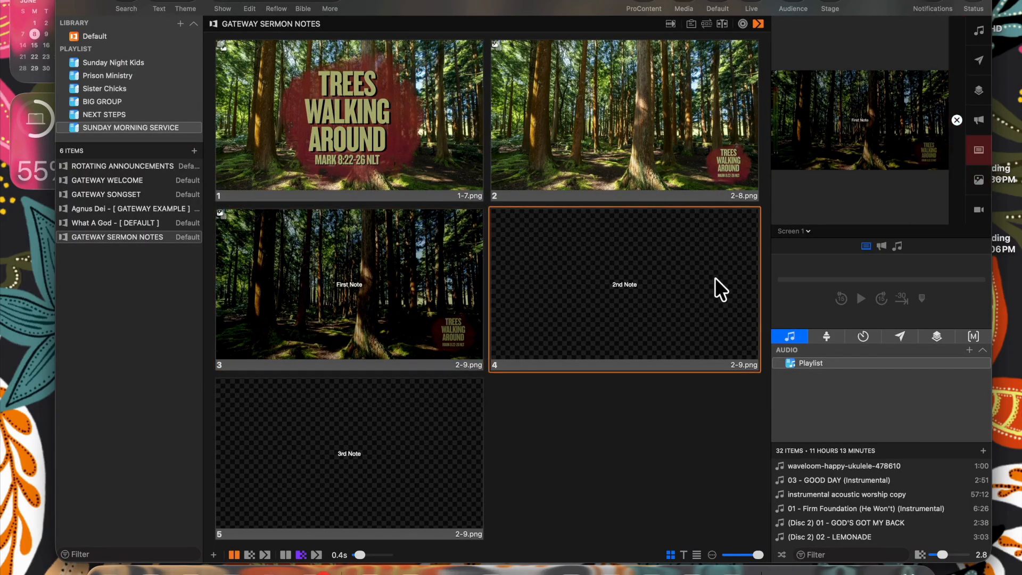
pyautogui.click(451, 256)
# - Set slide 3's Media Action Behavior to Background and show the slide live
pyautogui.rightClick(453, 257)
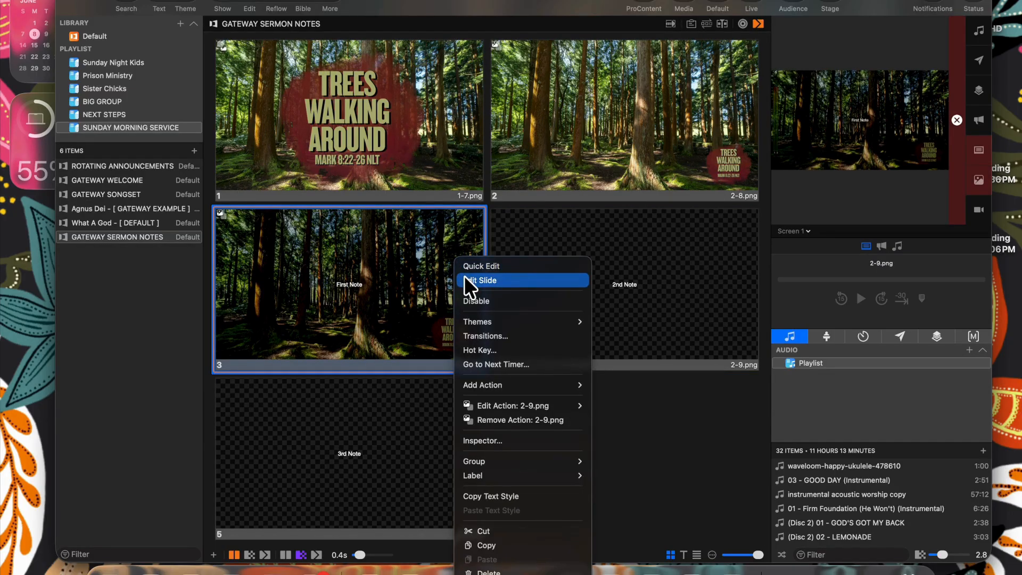
pyautogui.click(464, 281)
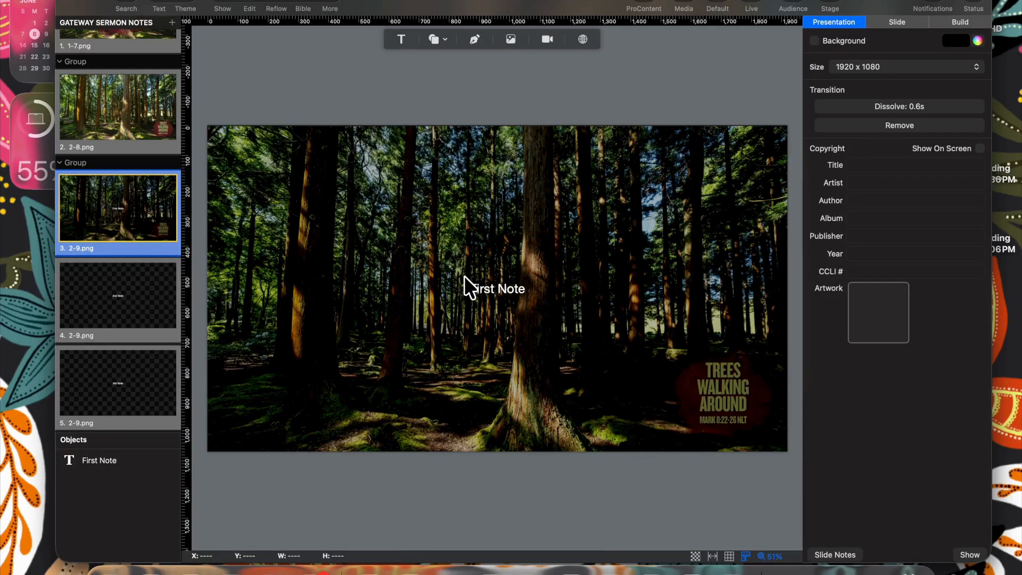
pyautogui.click(900, 21)
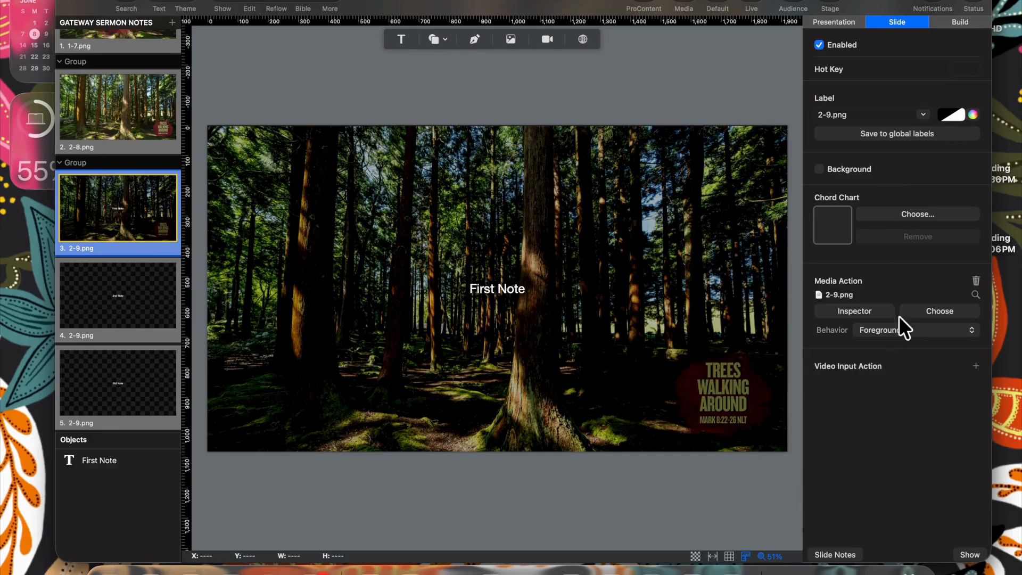
pyautogui.click(892, 332)
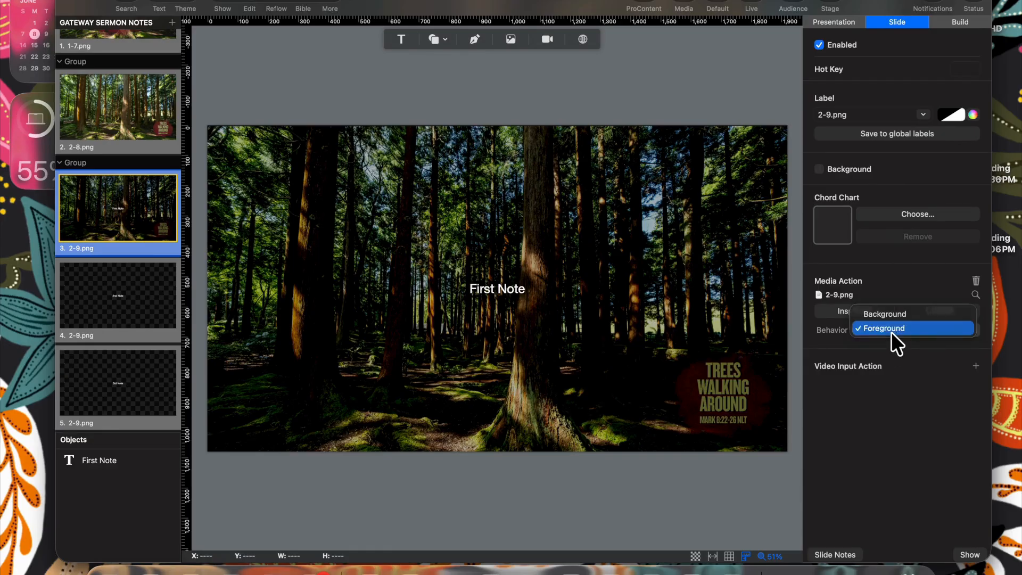
pyautogui.click(893, 314)
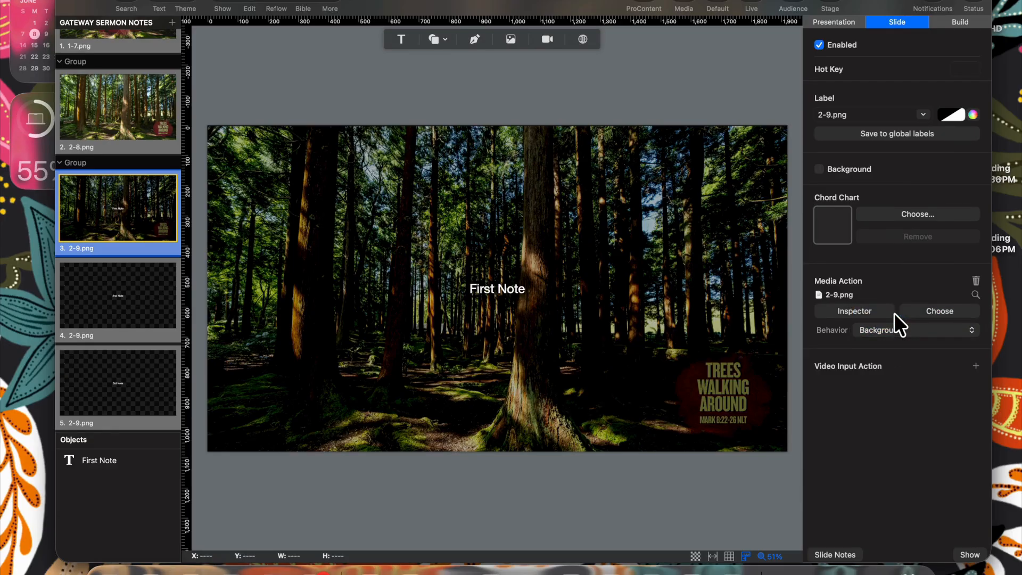
pyautogui.click(222, 7)
pyautogui.click(349, 289)
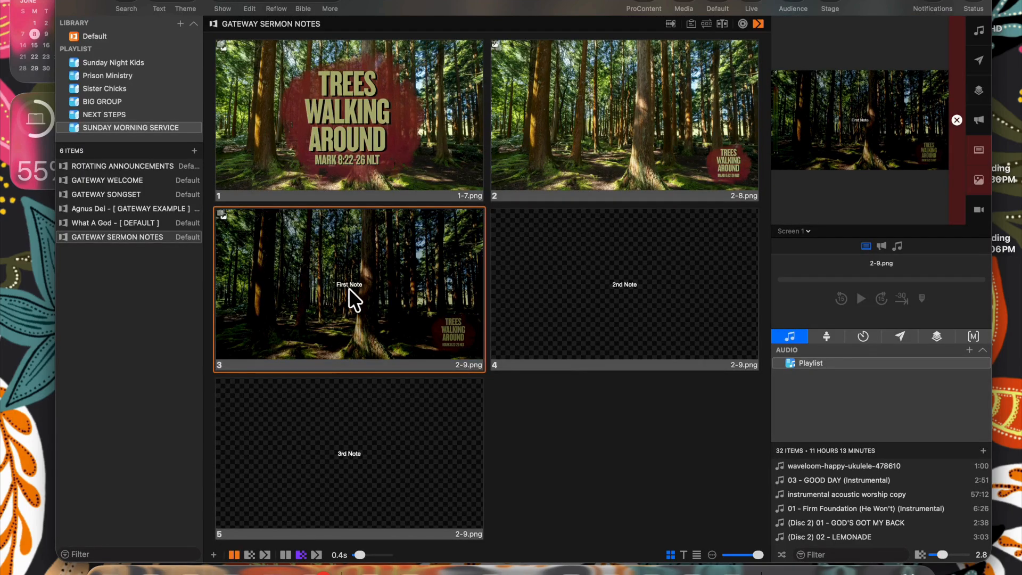
# - Send the 2nd and 3rd Note slides live, then select note slides 3 to 5
pyautogui.click(609, 275)
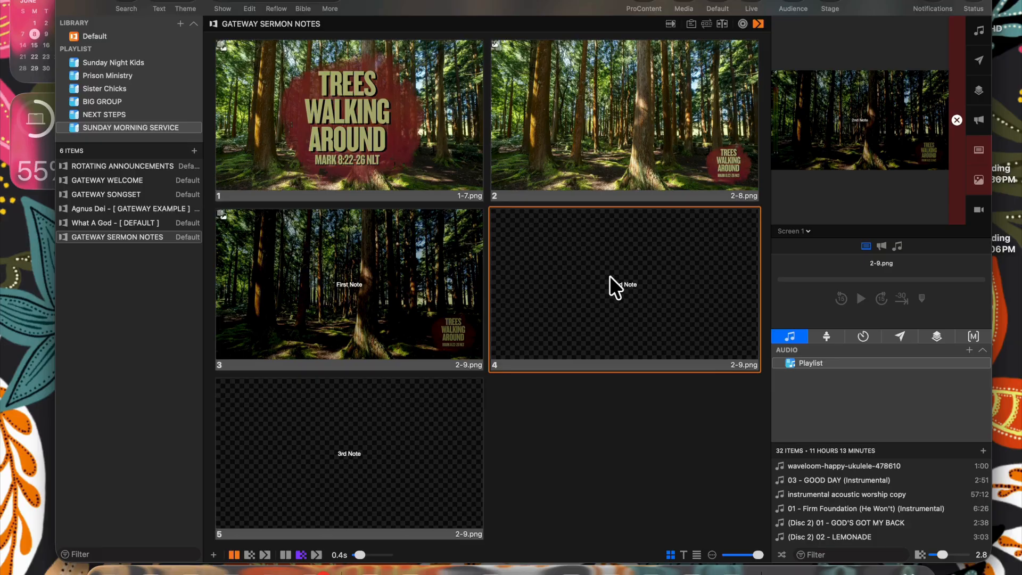
pyautogui.click(394, 437)
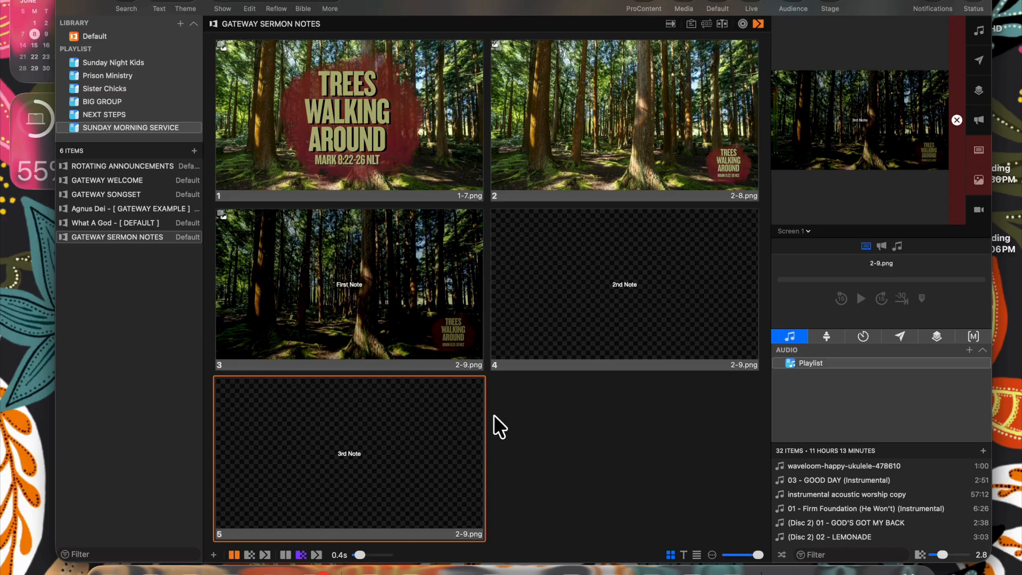
pyautogui.moveTo(507, 421); pyautogui.dragTo(501, 319)
# - Apply the Scripture so I can read it theme to the selected note slides
pyautogui.rightClick(424, 303)
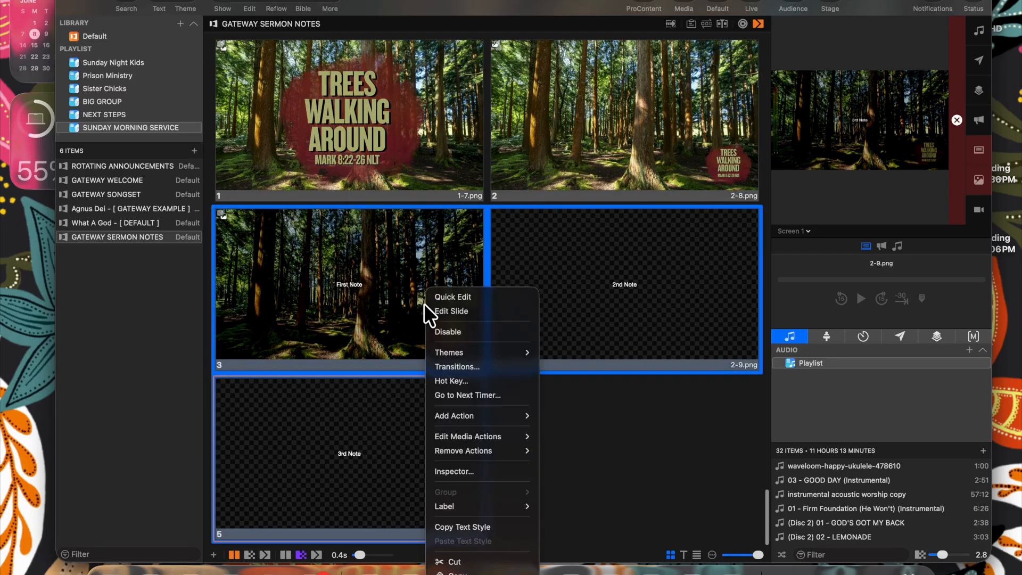
pyautogui.moveTo(454, 352)
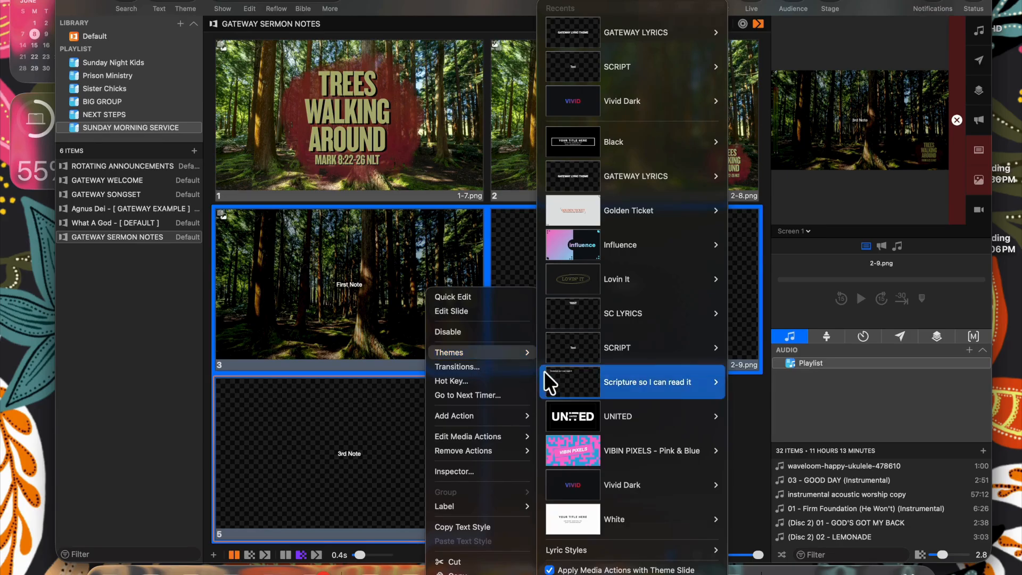
pyautogui.moveTo(561, 377)
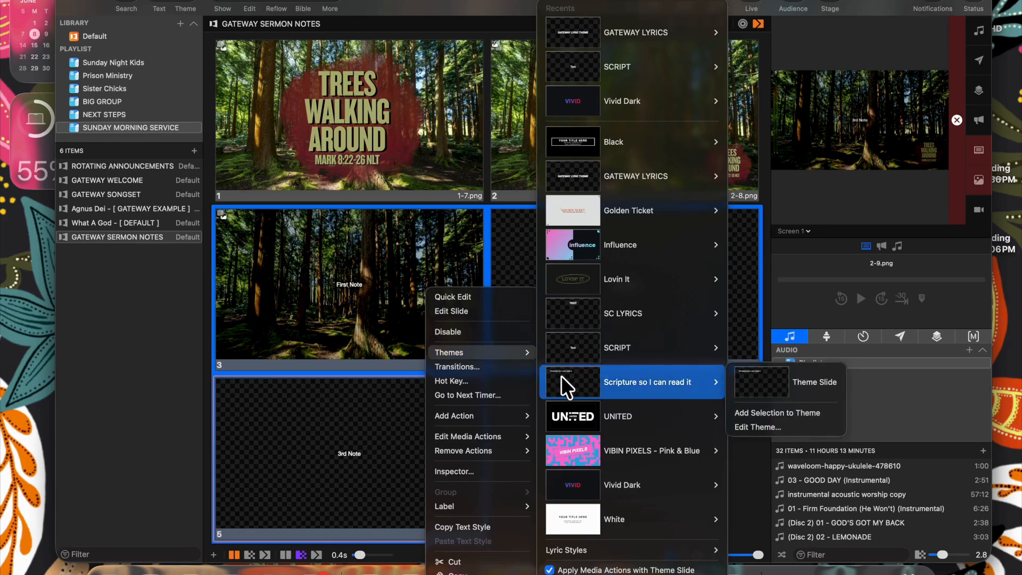
pyautogui.click(759, 383)
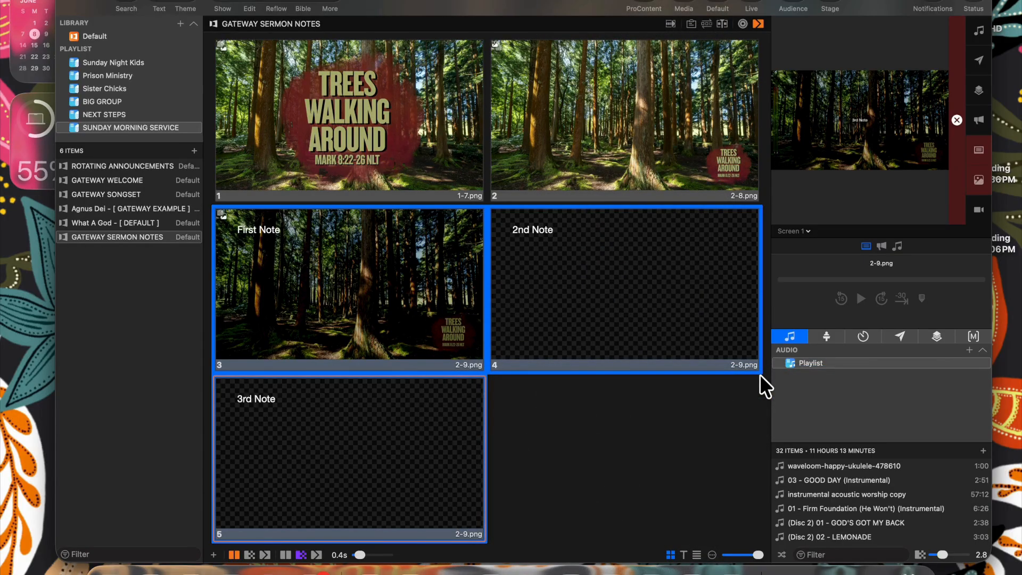
pyautogui.click(576, 441)
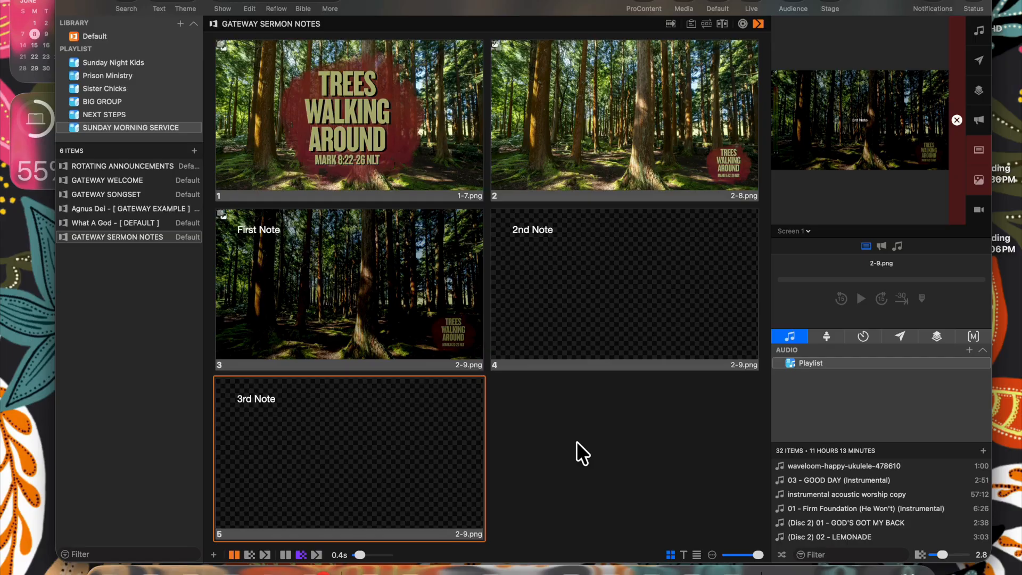
# - Theme note slides 3–5 with GATEWAY LYRICS, showing FIRST NOTE, 2ND NOTE, 3RD NOTE in centred bold capitals
pyautogui.moveTo(576, 442); pyautogui.dragTo(518, 299)
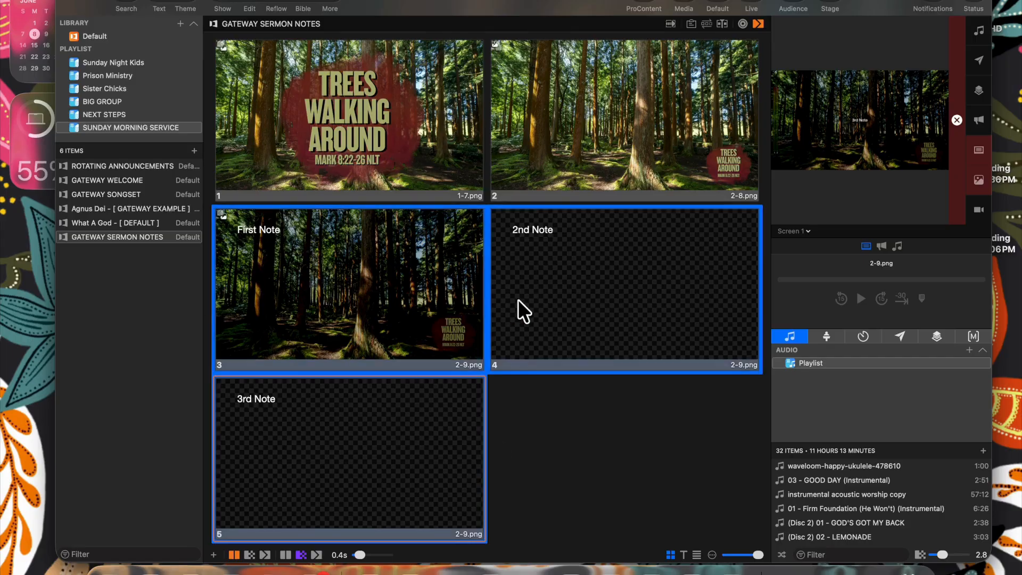
pyautogui.rightClick(400, 313)
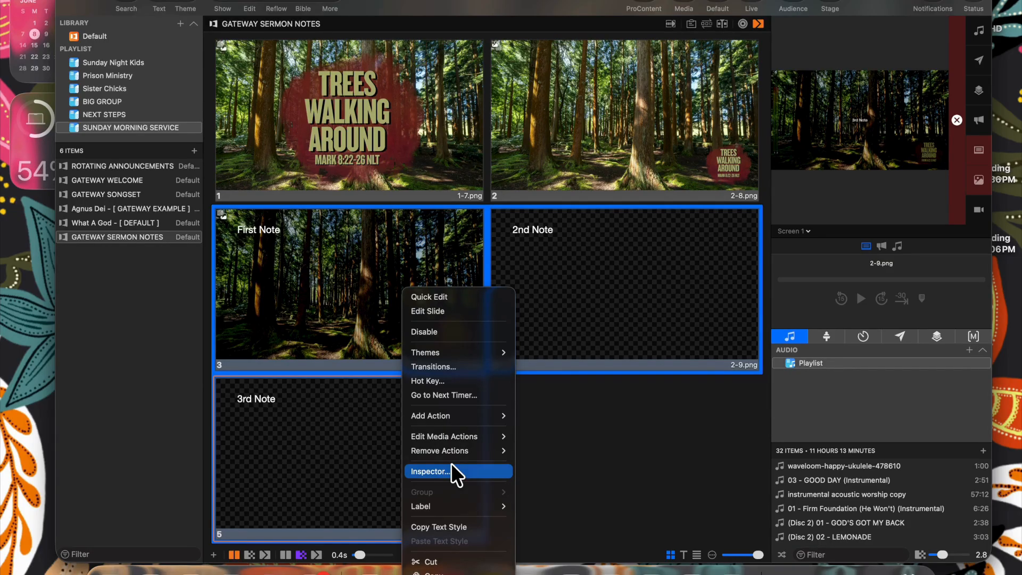
pyautogui.moveTo(468, 355)
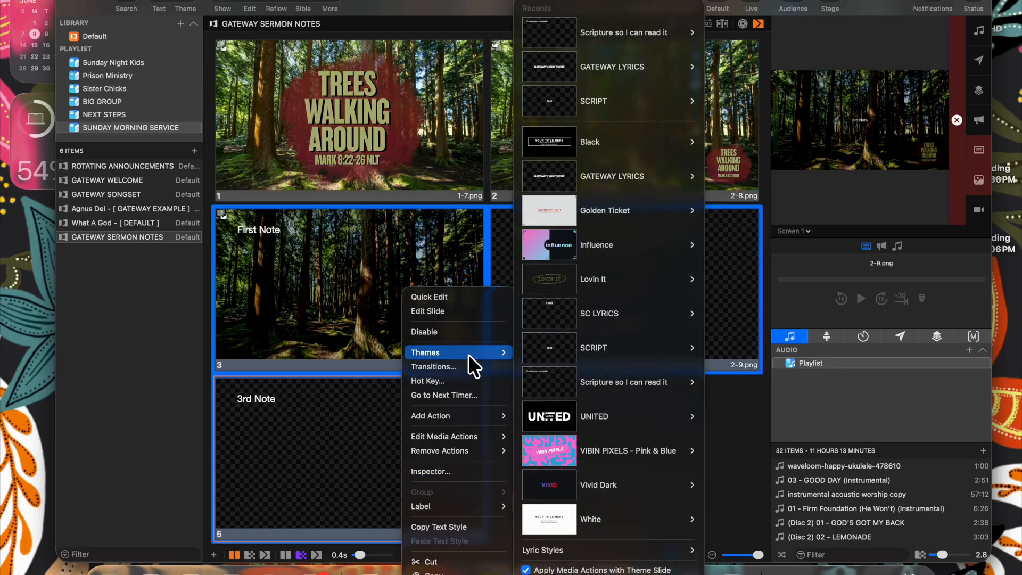
pyautogui.moveTo(566, 250)
pyautogui.moveTo(581, 176)
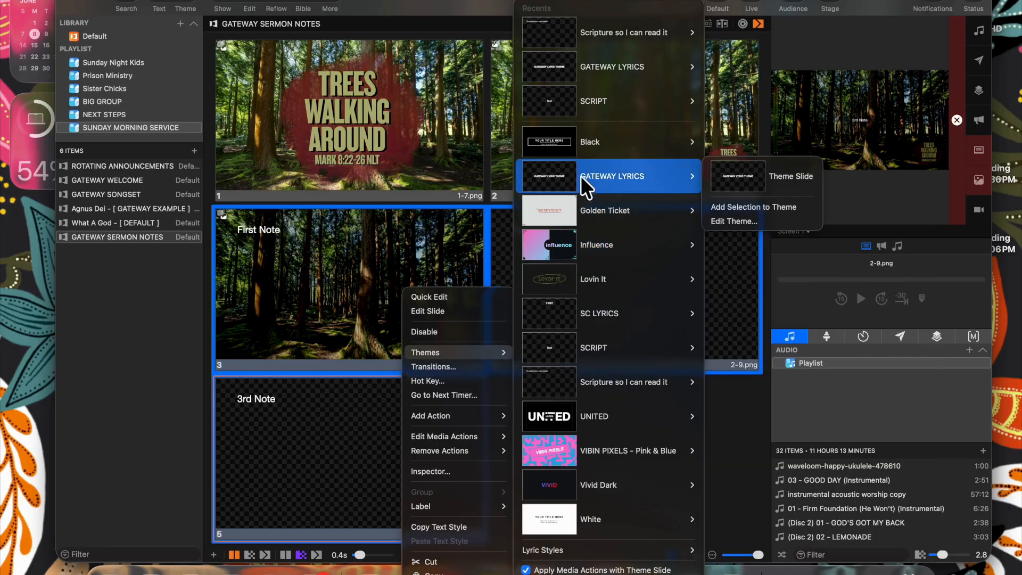
pyautogui.click(715, 171)
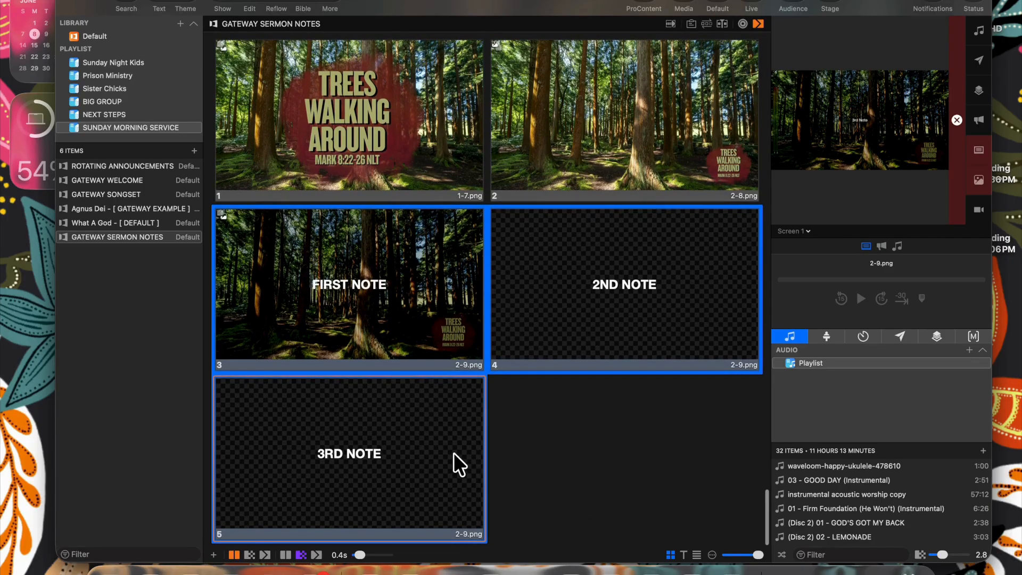
pyautogui.rightClick(454, 453)
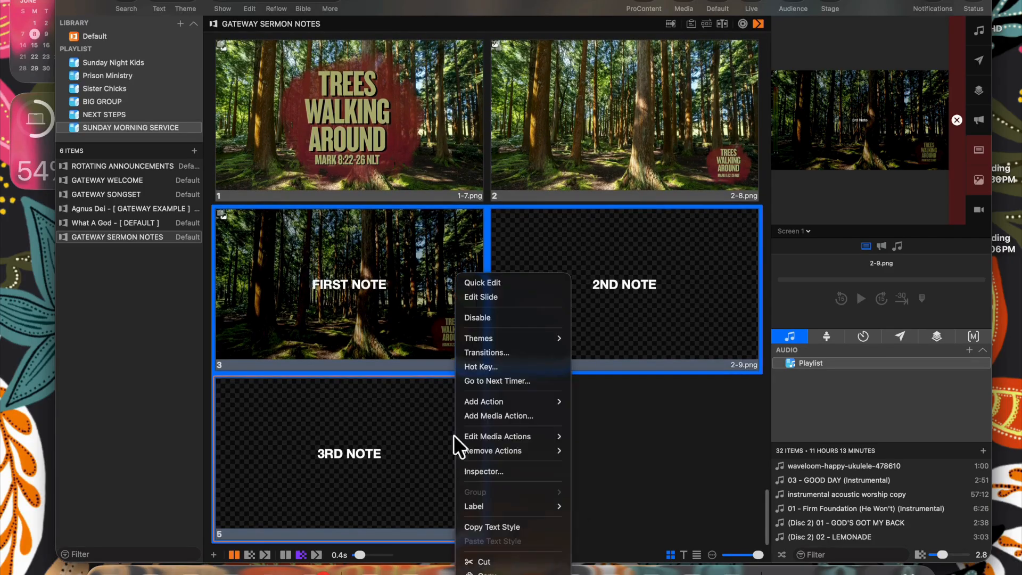
# - Add the pasted John 3:16 verse and AMEN below 3RD NOTE, splitting them onto new slide 6
pyautogui.click(485, 300)
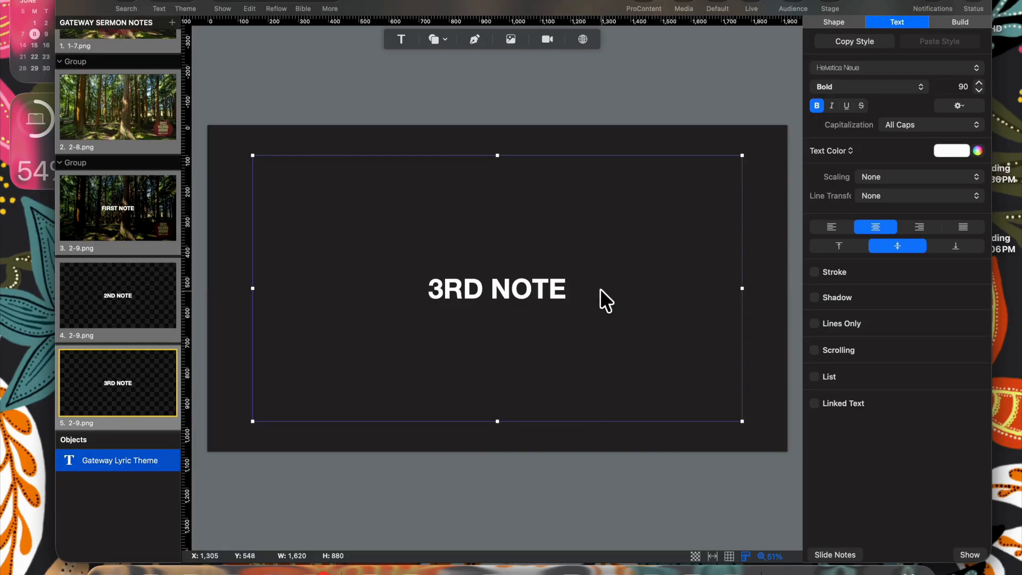
pyautogui.doubleClick(600, 289)
pyautogui.press('Return')
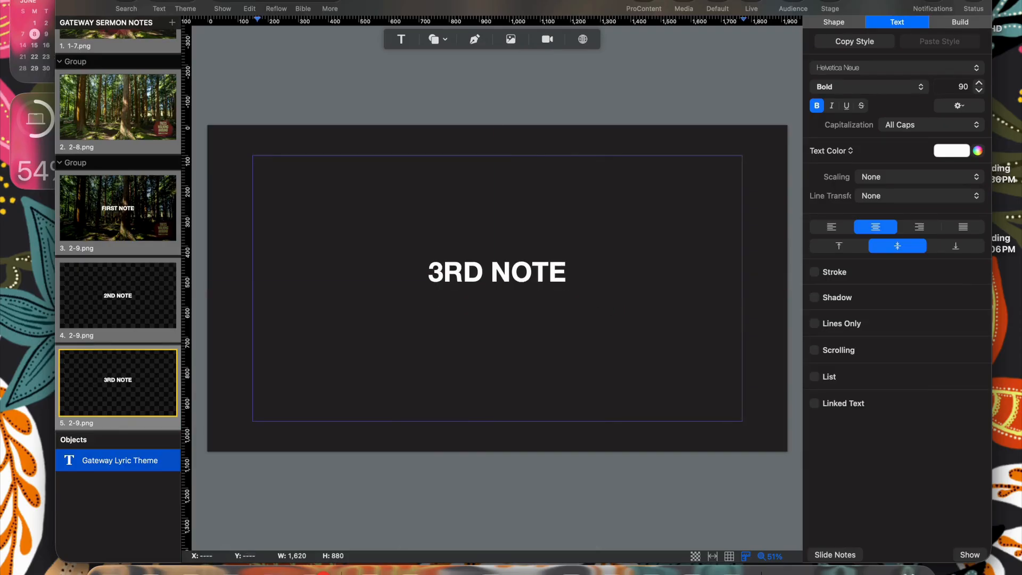
pyautogui.write('JOHN 3:16 FOR GOD SO LOVED THE WORLD')
pyautogui.write('...')
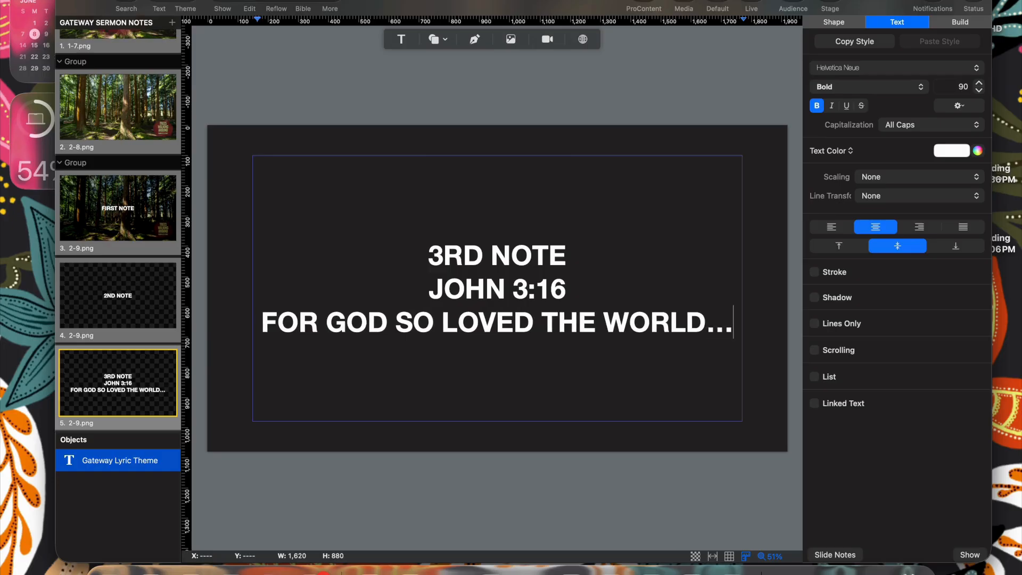
pyautogui.press('Return')
pyautogui.write('AMEN')
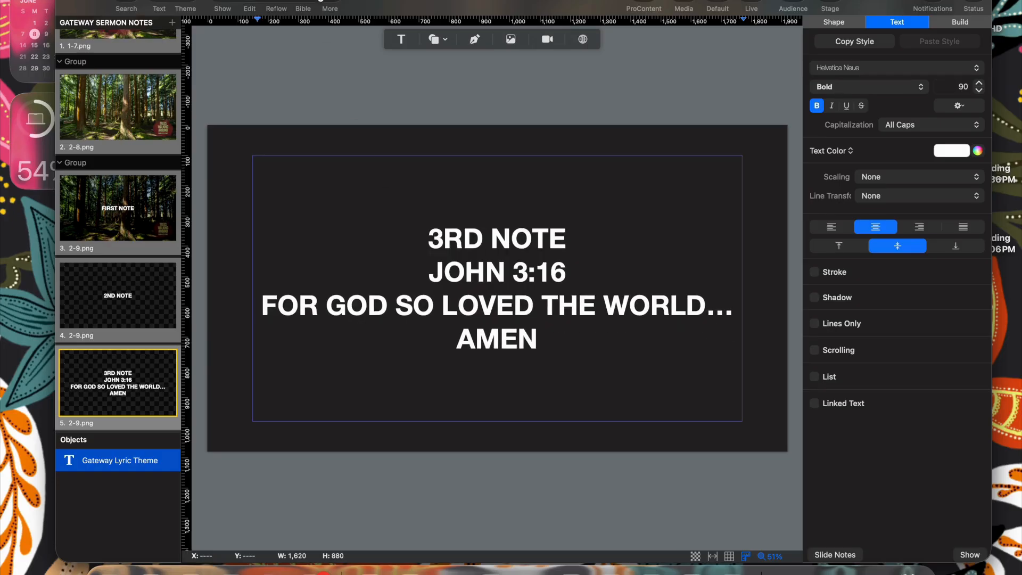
pyautogui.click(428, 271)
pyautogui.press('super+Return')
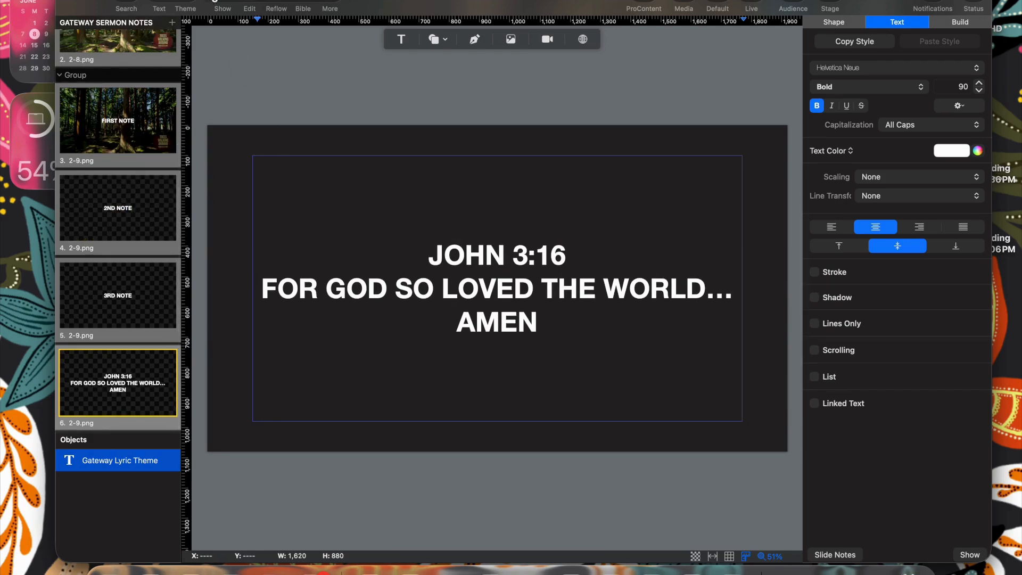
pyautogui.click(223, 6)
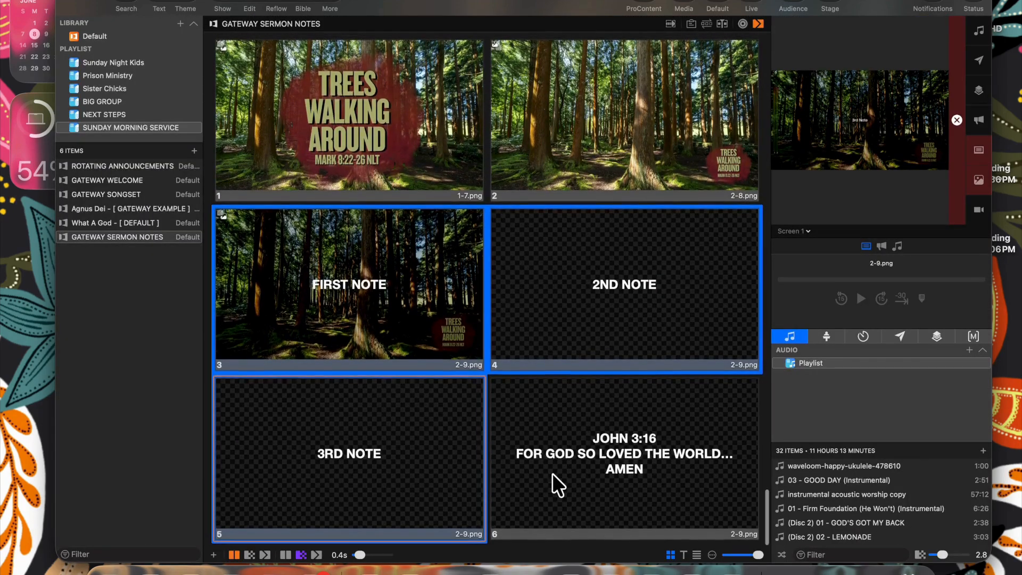
# - Apply the Scripture so I can read it theme to the John 3:16 slide
pyautogui.rightClick(552, 472)
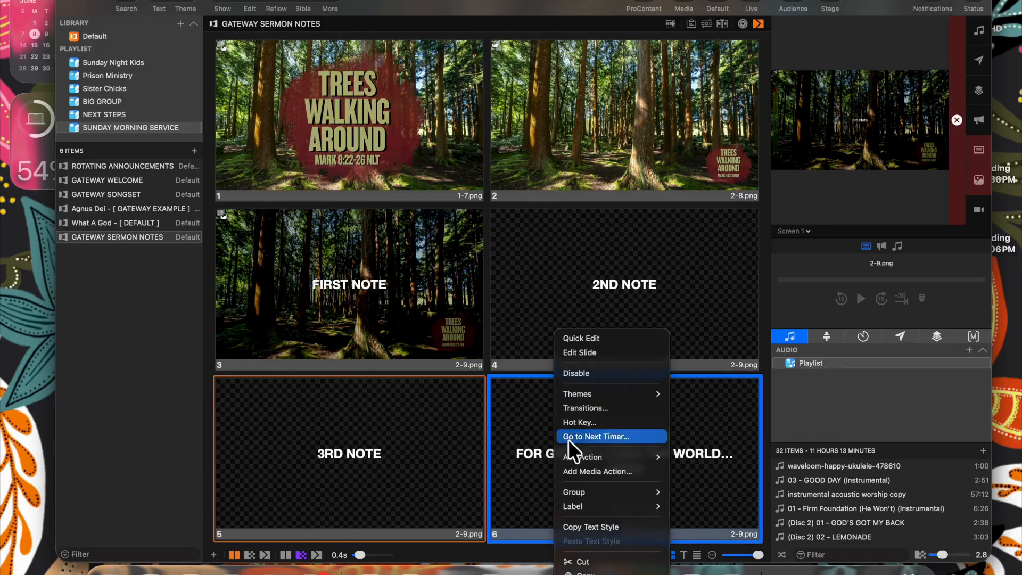
pyautogui.moveTo(577, 395)
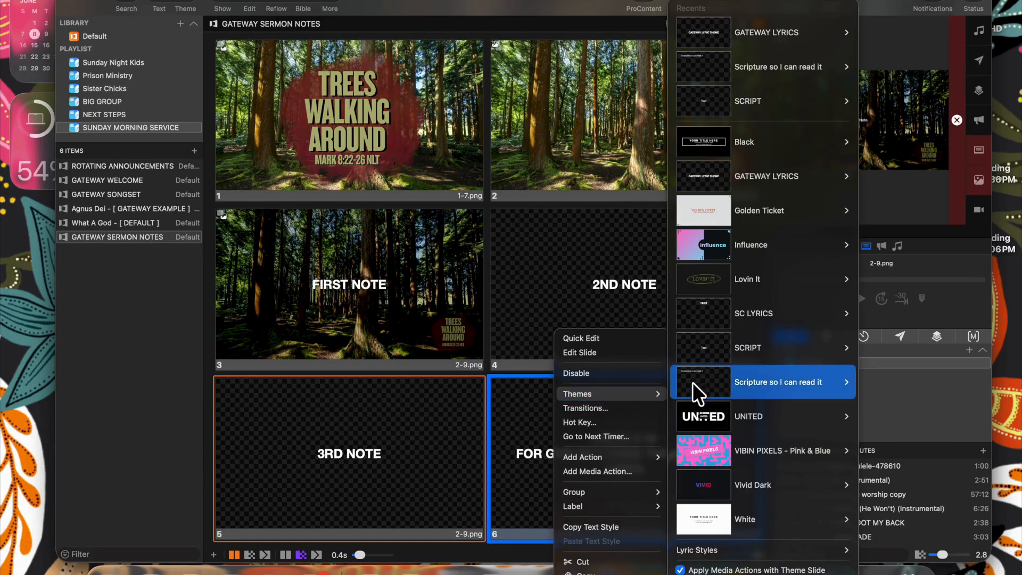
pyautogui.moveTo(705, 381)
pyautogui.click(908, 383)
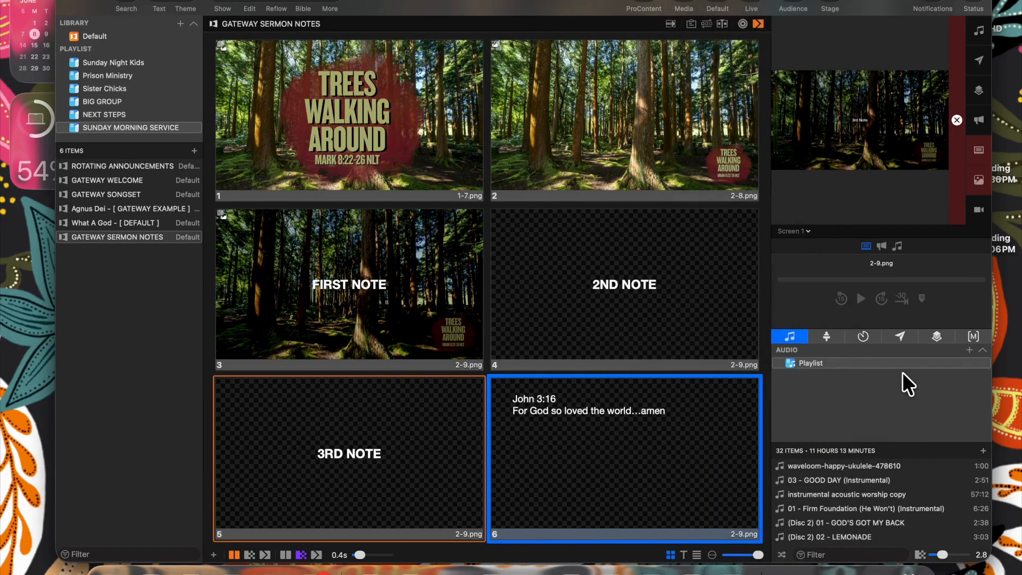
# - Show slides 6, 4, 3 and 5 on the output in turn, ending on 3RD NOTE
pyautogui.click(680, 417)
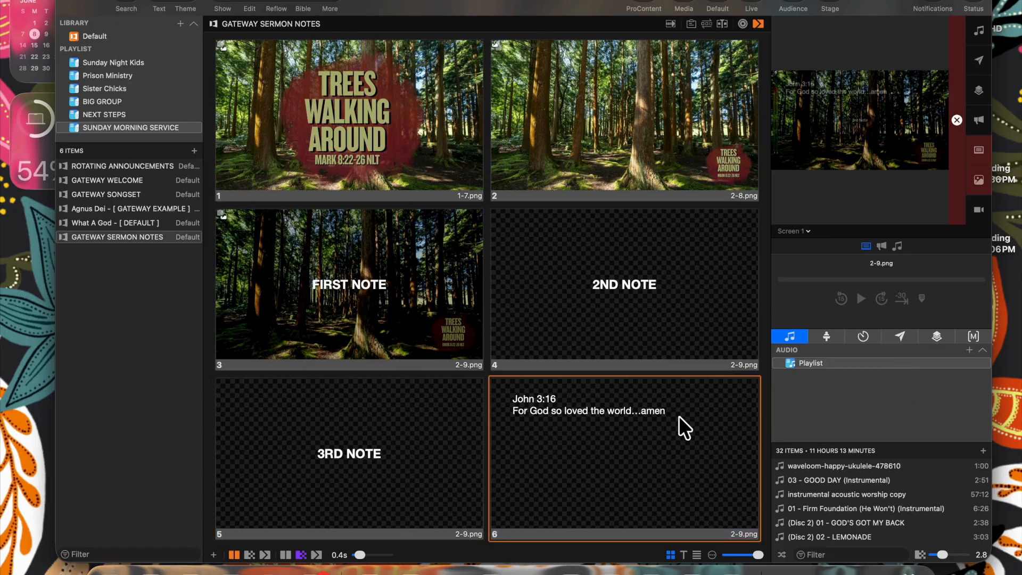
pyautogui.click(631, 309)
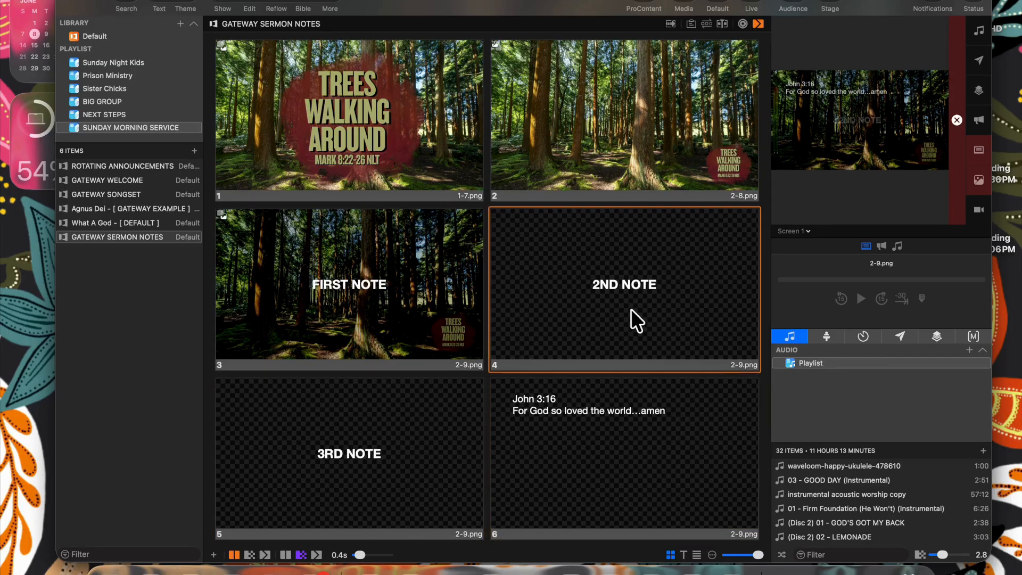
pyautogui.click(413, 305)
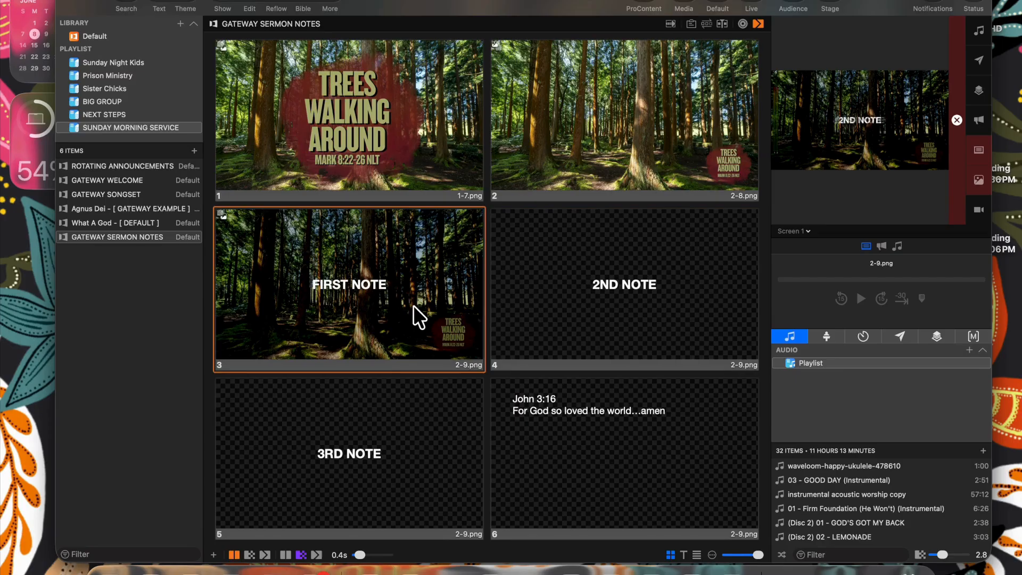
pyautogui.click(409, 411)
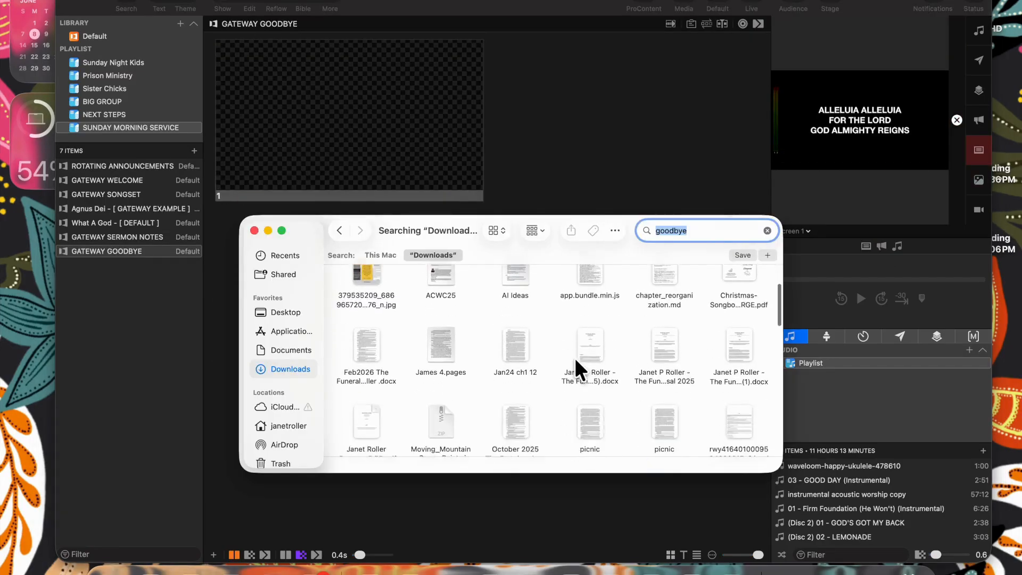
# - Drop SeekHim-Exit.jpg onto the GATEWAY GOODBYE slide and send it to the output
pyautogui.scroll(-5, 574, 355)
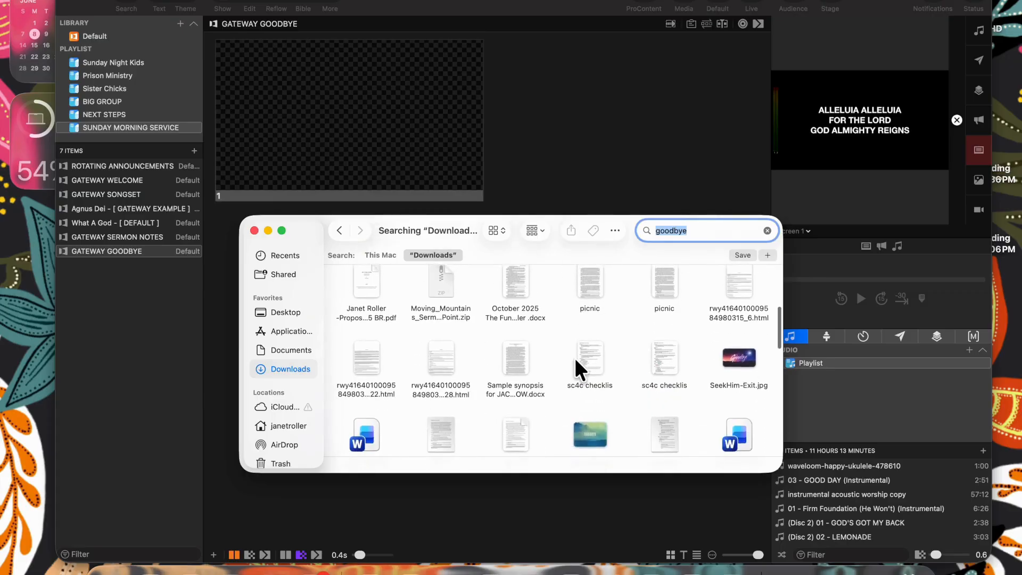
pyautogui.moveTo(750, 337); pyautogui.dragTo(377, 170)
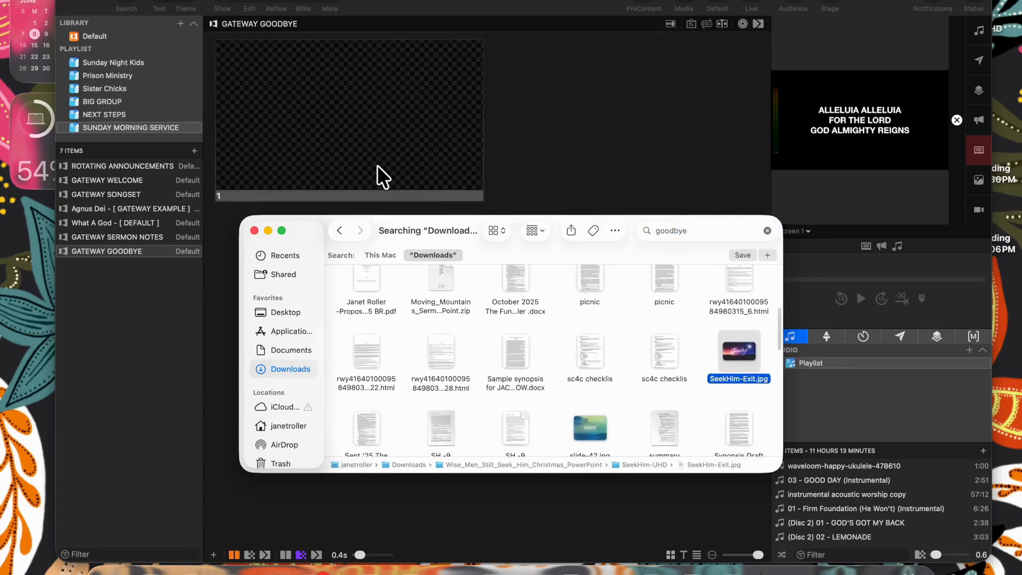
pyautogui.click(541, 145)
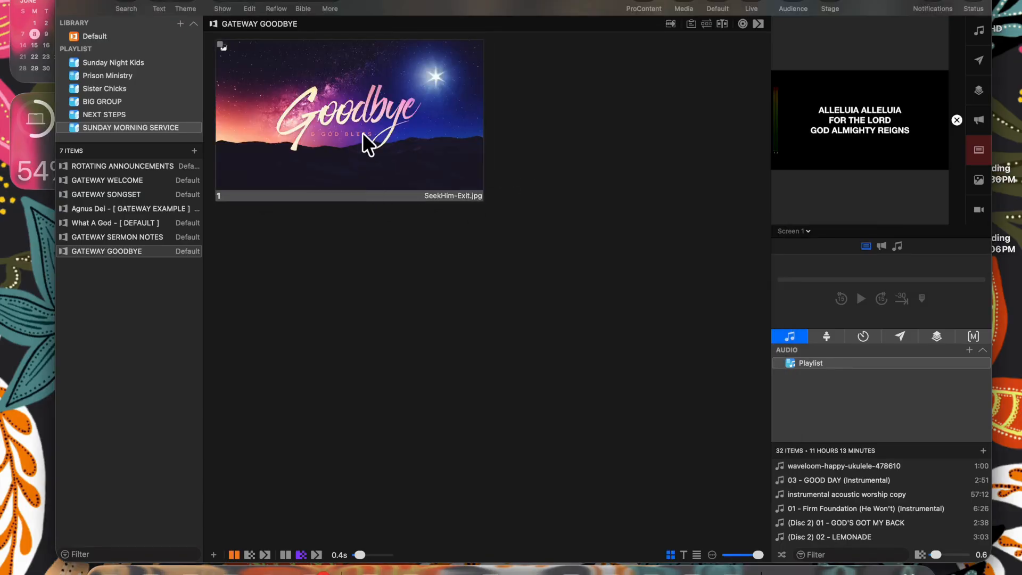
pyautogui.click(362, 133)
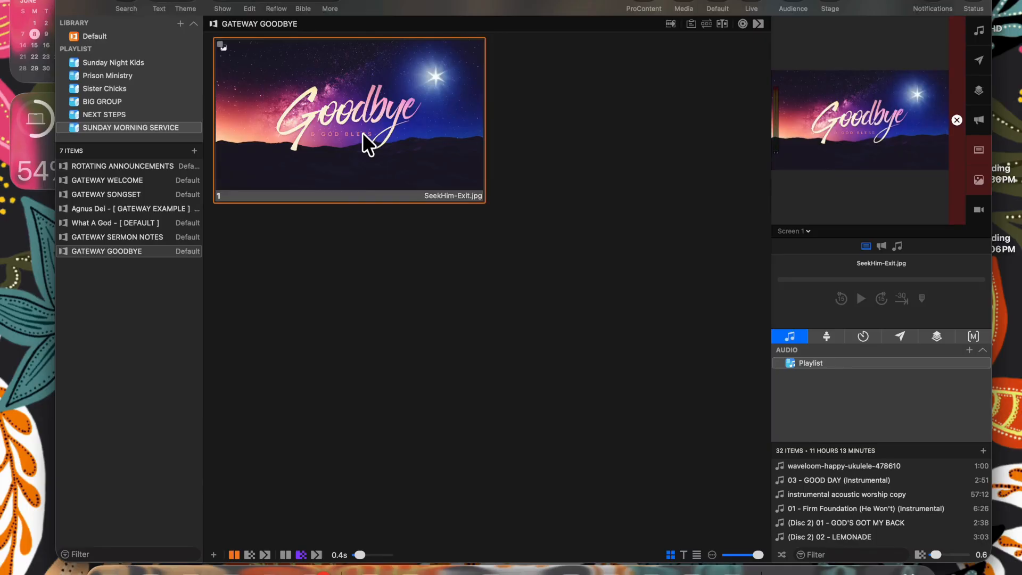
# - Dismiss the GATEWAY GOODBYE item's actions menu without exporting
pyautogui.rightClick(363, 133)
pyautogui.rightClick(154, 251)
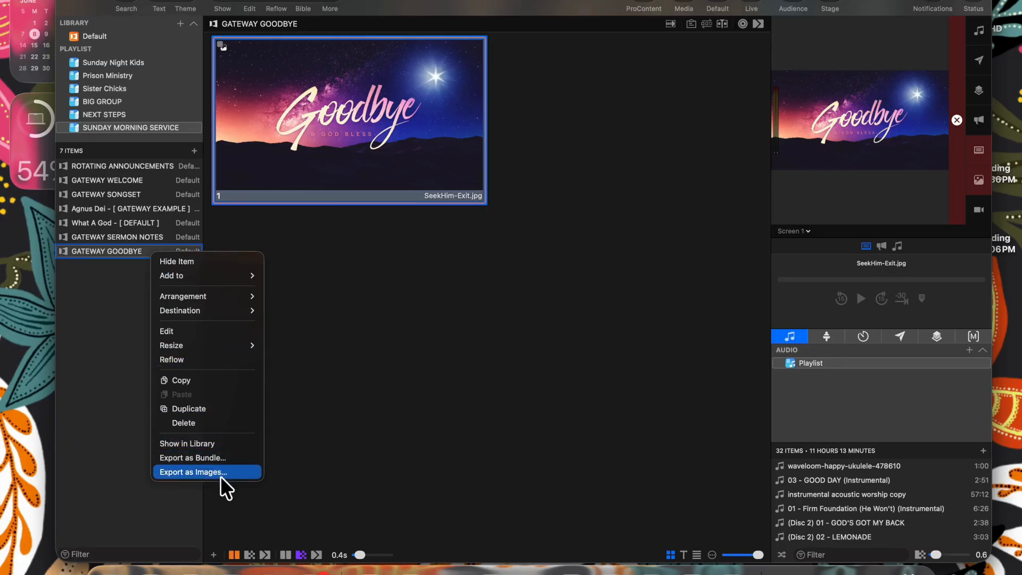
pyautogui.click(365, 408)
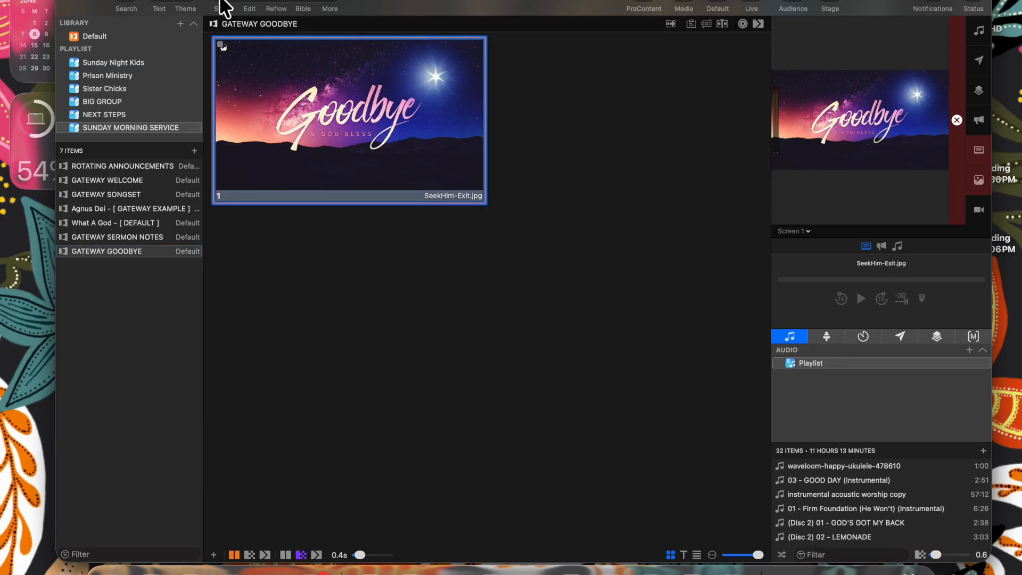